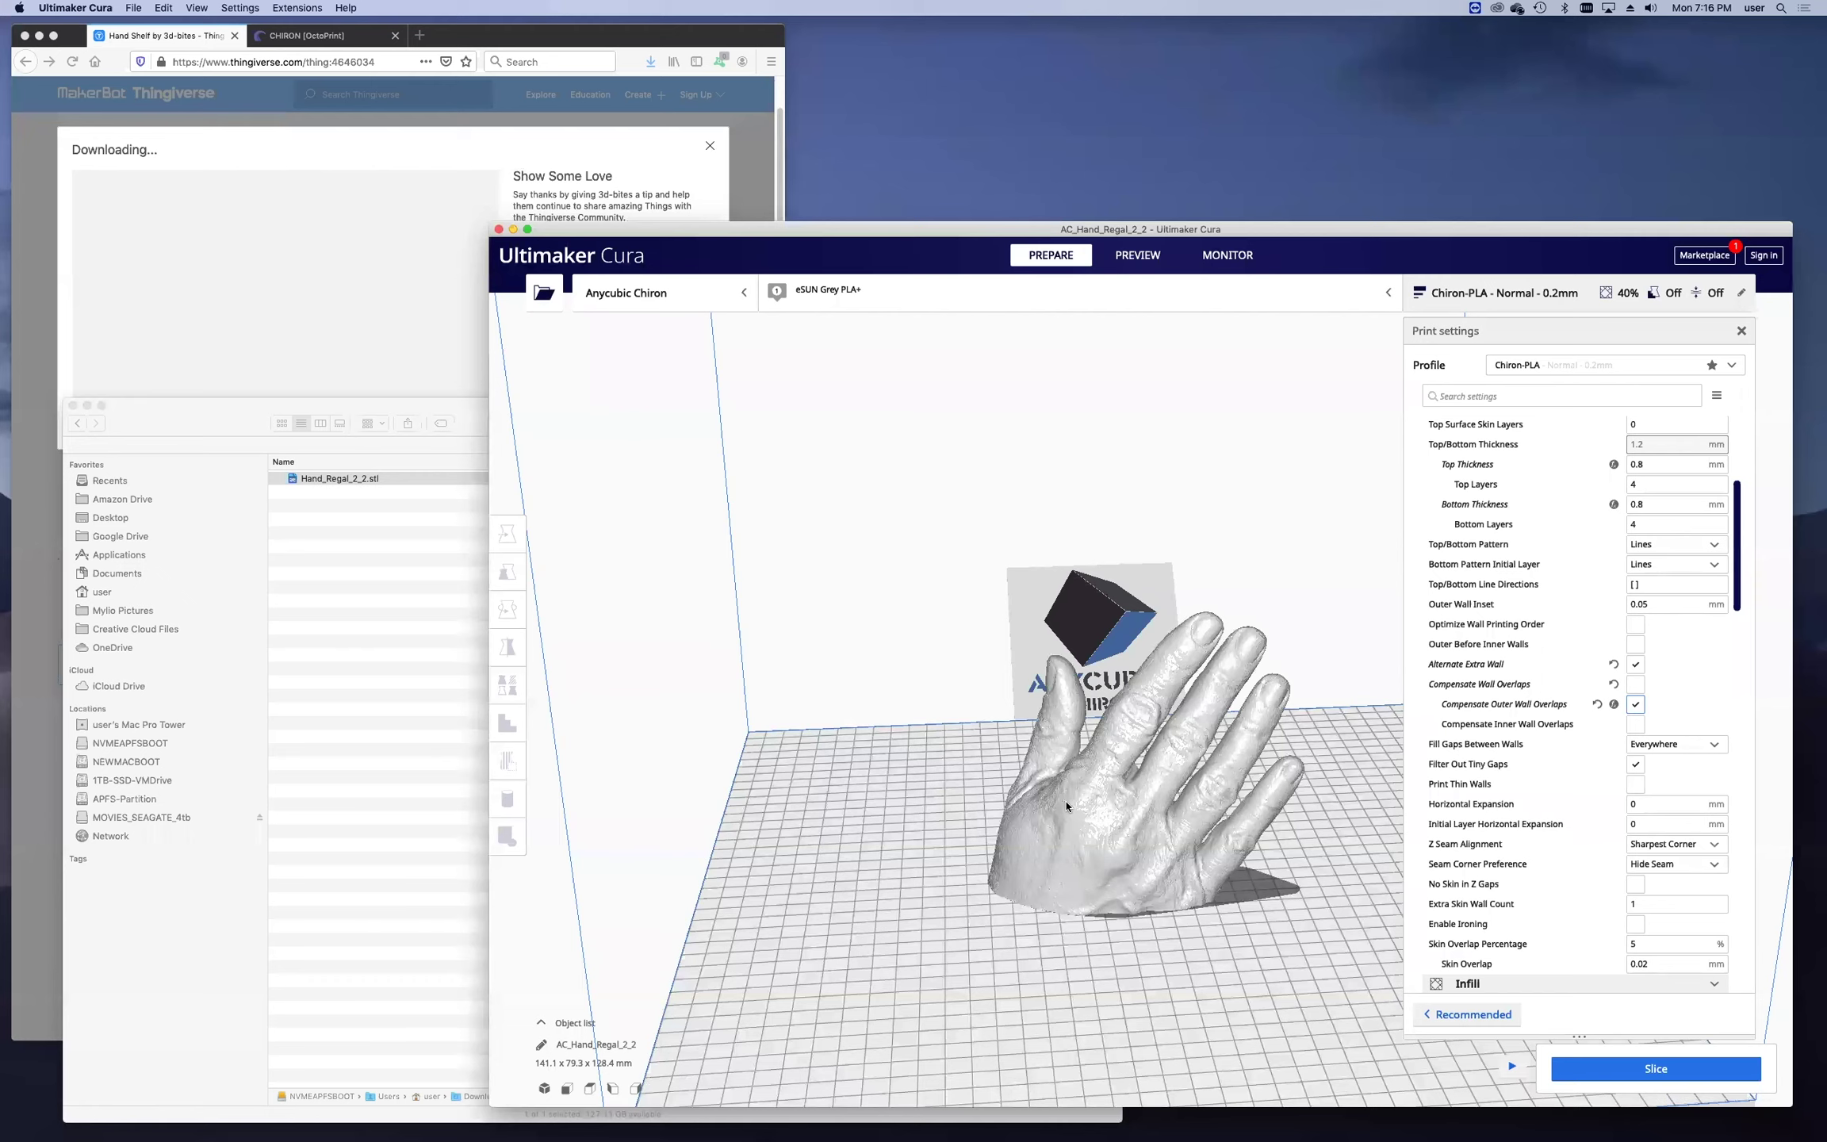
{"action": "scroll", "coordinate": [1534, 557], "scroll_direction": "up", "scroll_amount": 5}
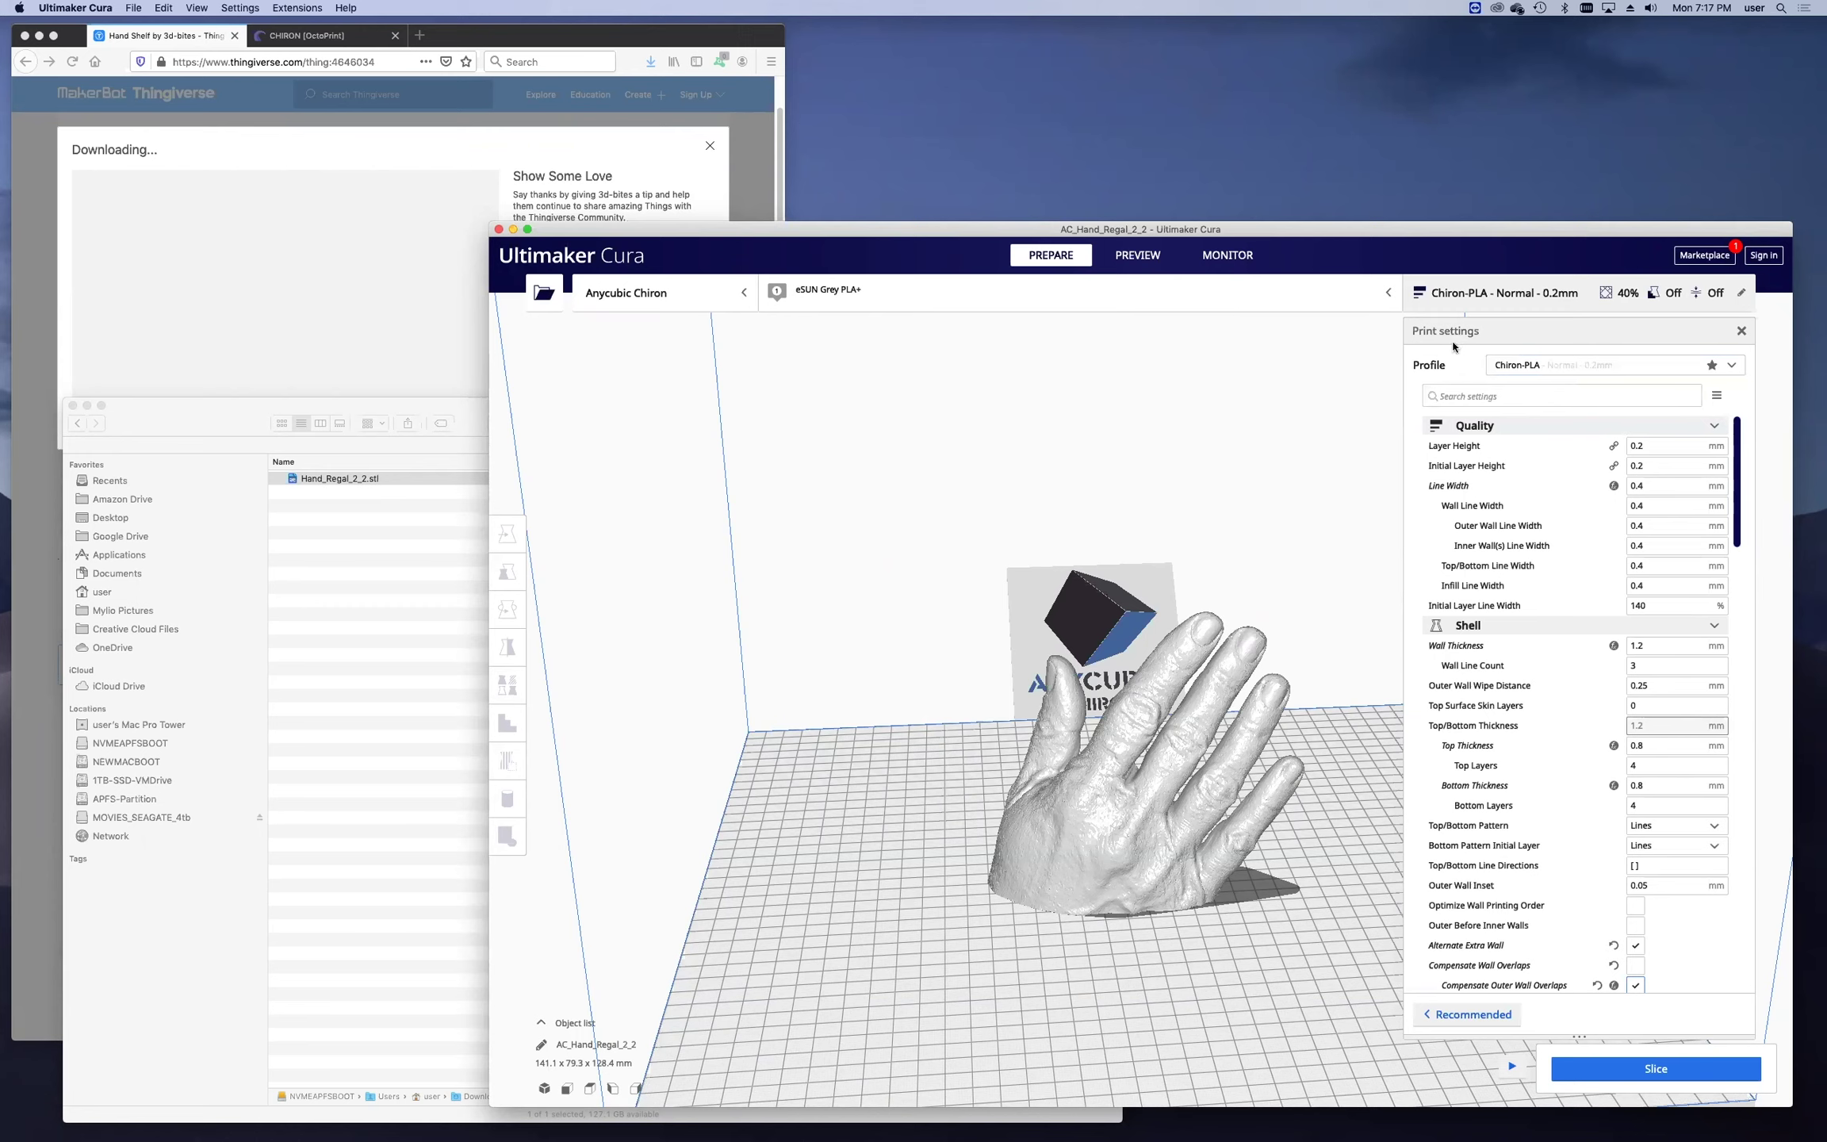
{"action": "left_click", "coordinate": [1733, 366]}
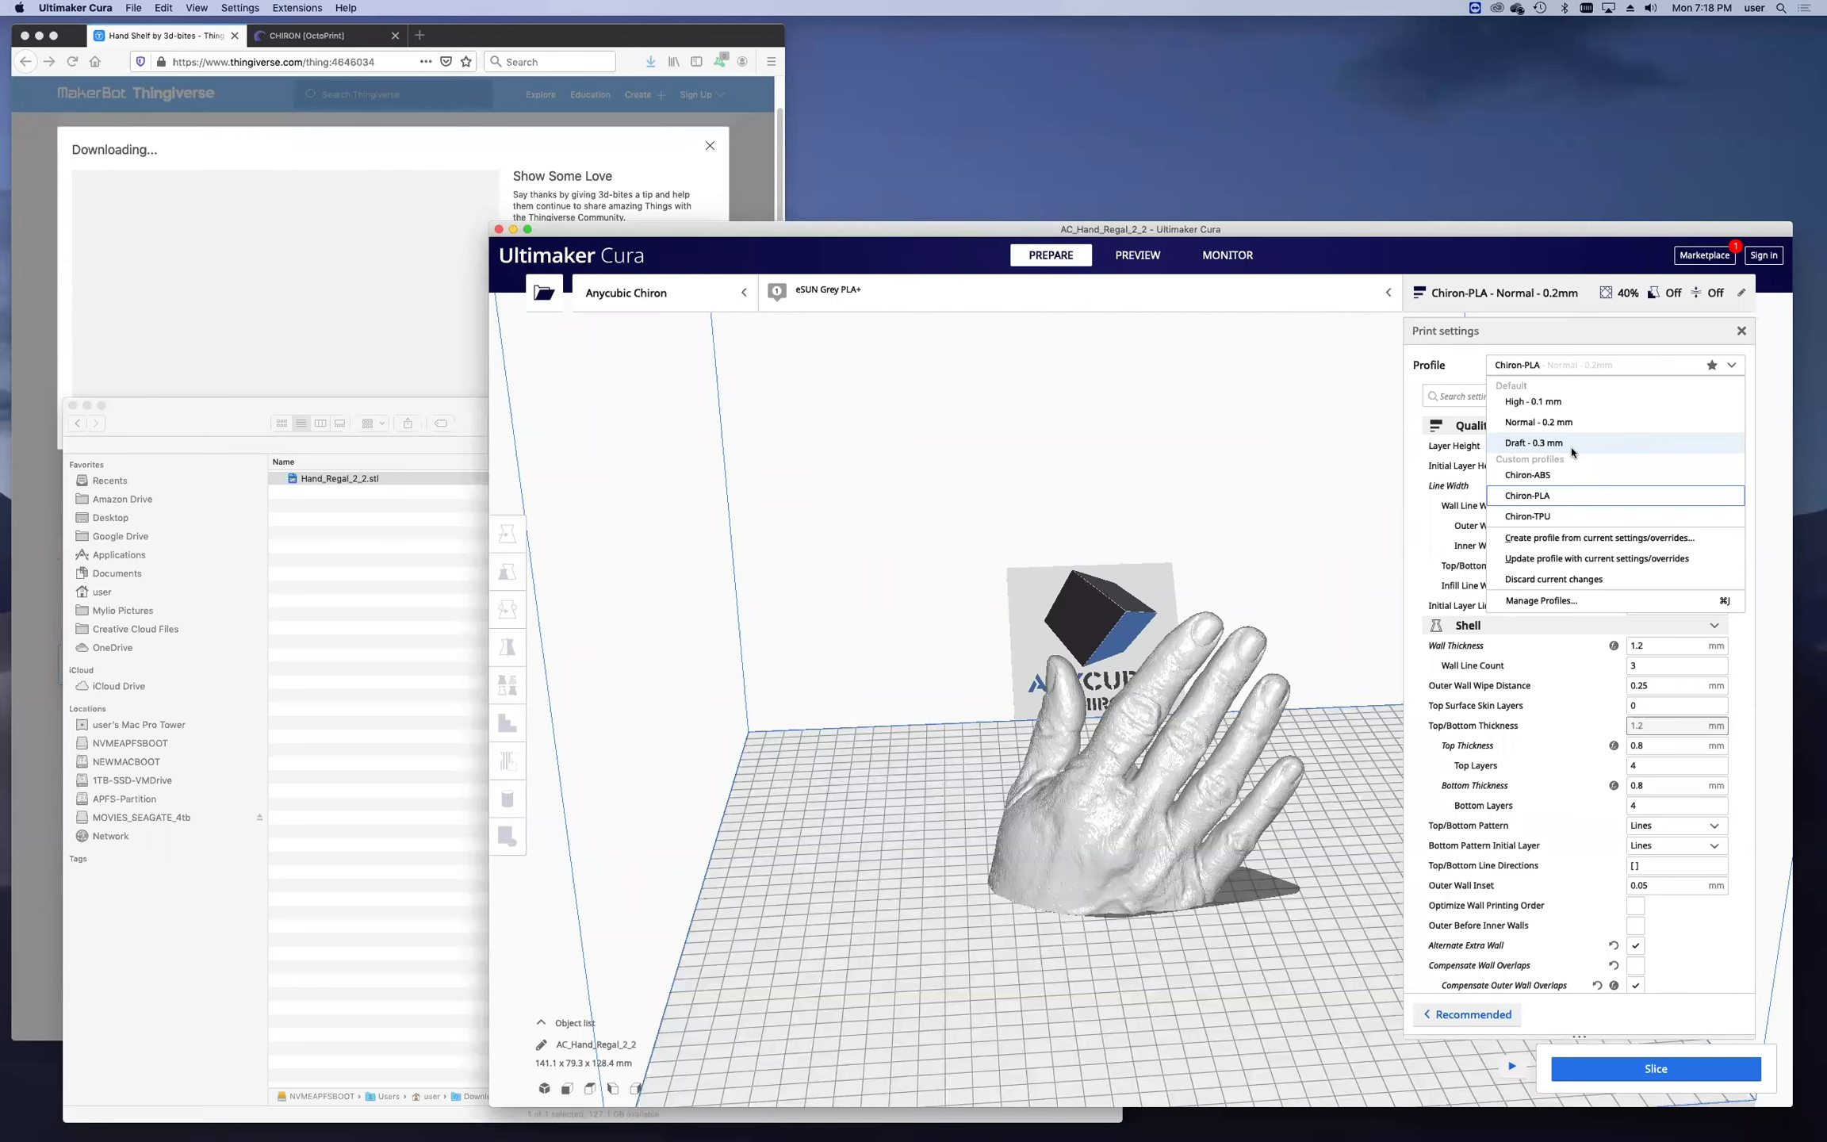
{"action": "left_click", "coordinate": [1409, 415]}
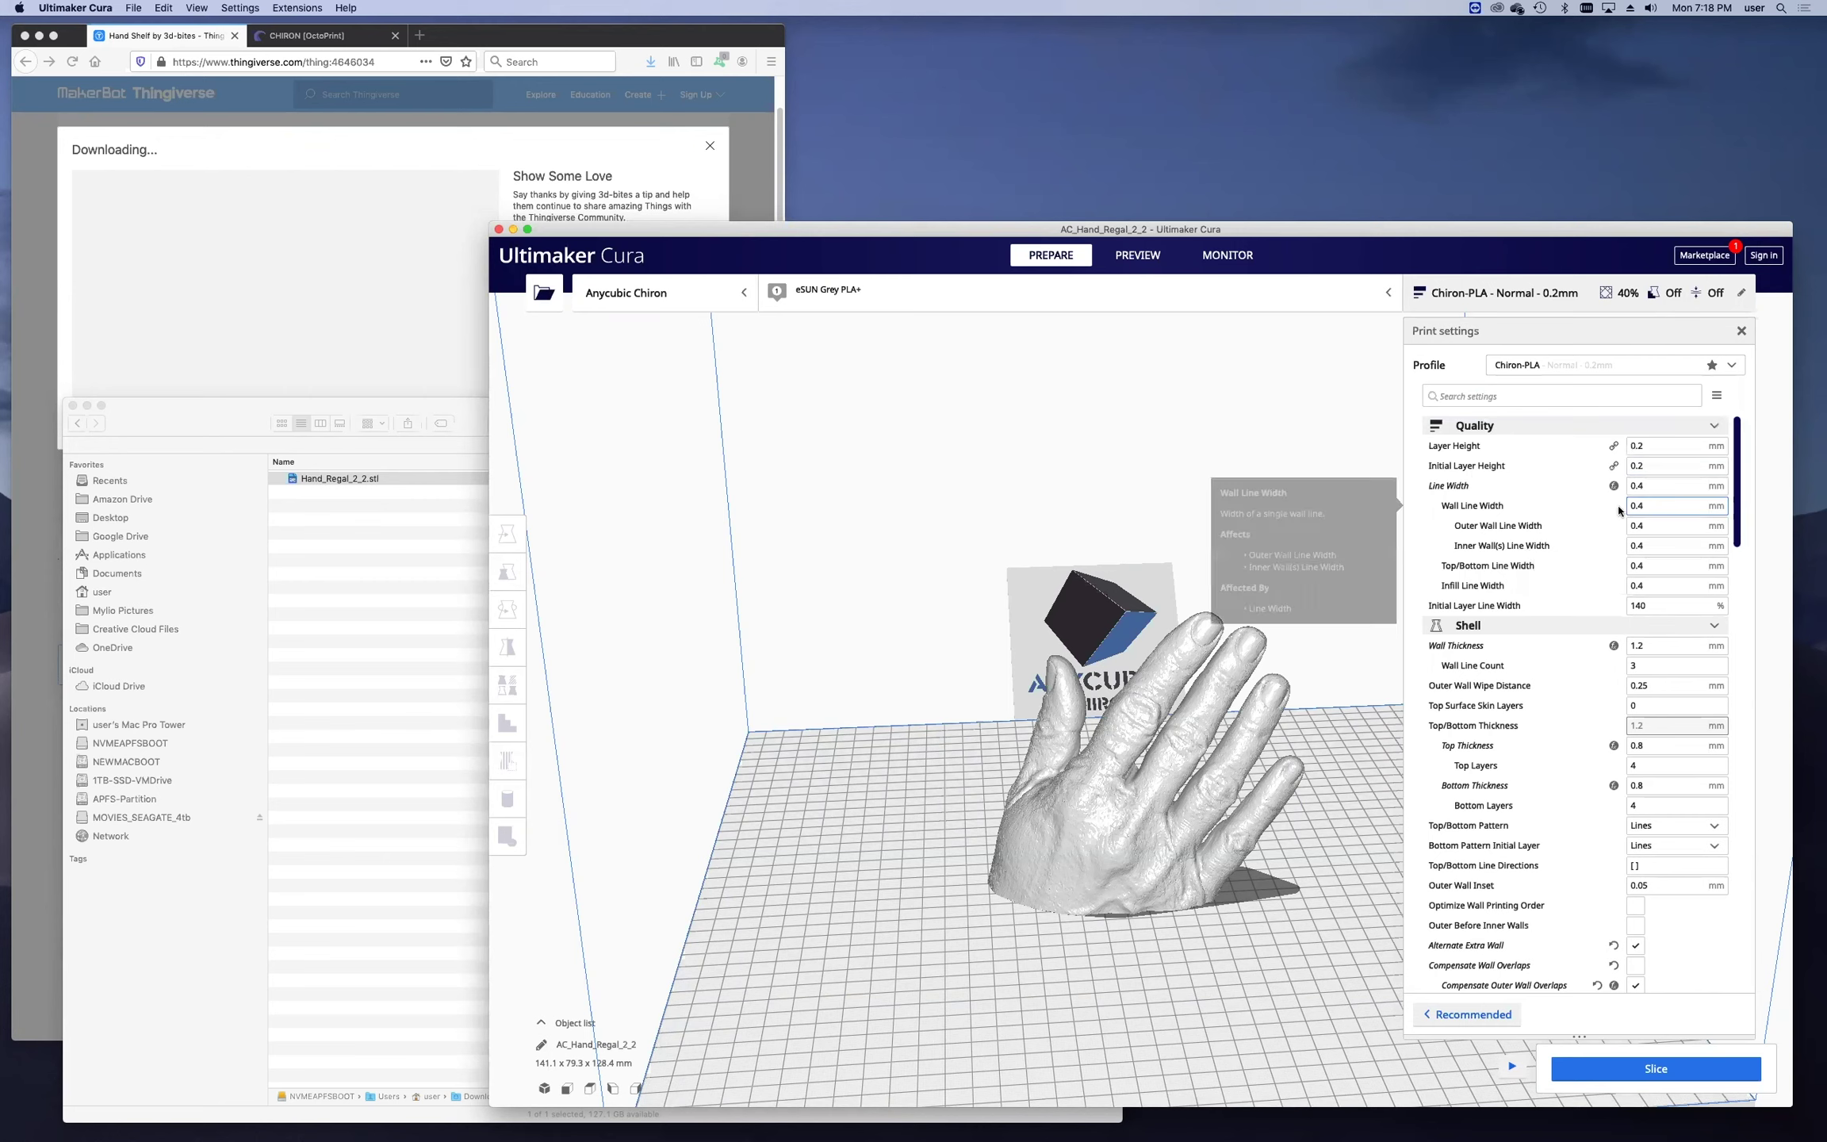
{"action": "scroll", "coordinate": [1610, 540], "scroll_direction": "down", "scroll_amount": 3}
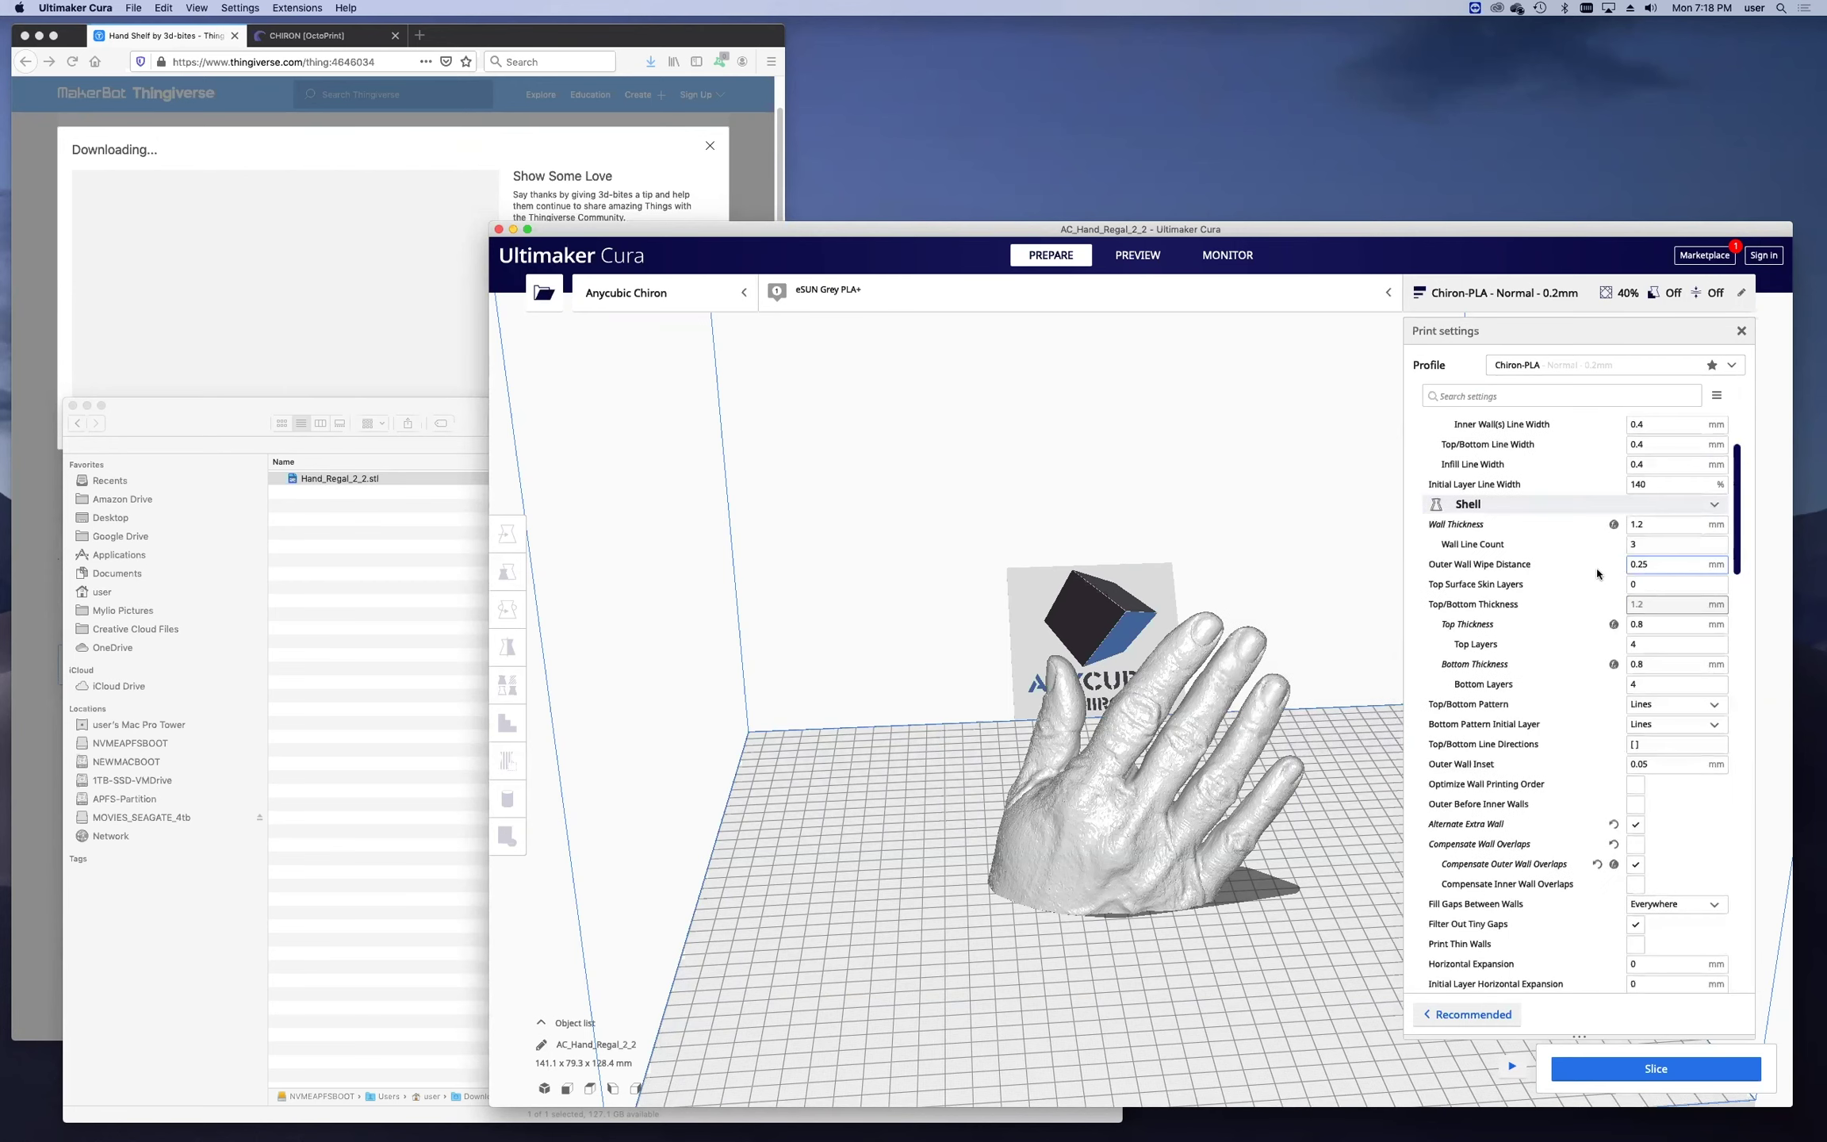
{"action": "scroll", "coordinate": [1622, 571], "scroll_direction": "up", "scroll_amount": 3}
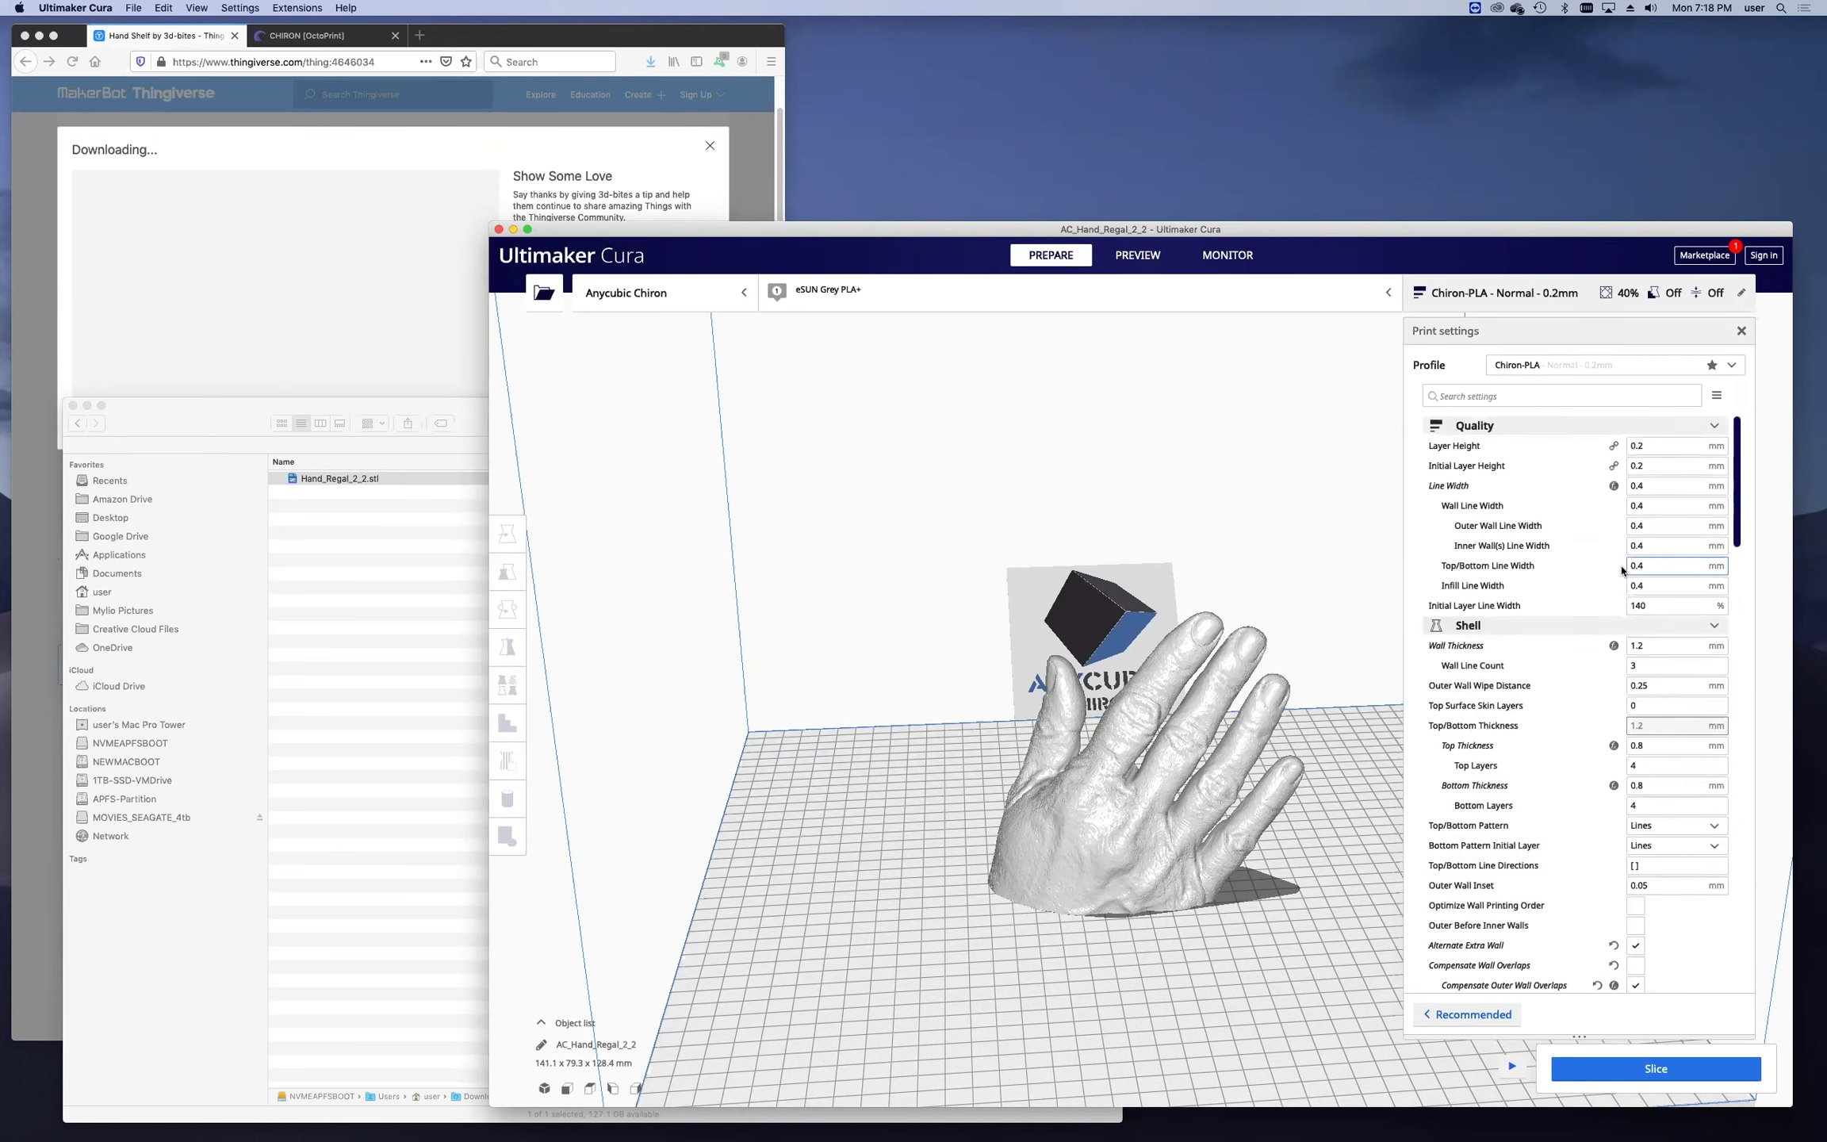
Filter the print settings by "seam" and examine the Outer Wall Wipe Distance setting.
{"action": "left_click", "coordinate": [1532, 400]}
{"action": "type", "text": "seam"}
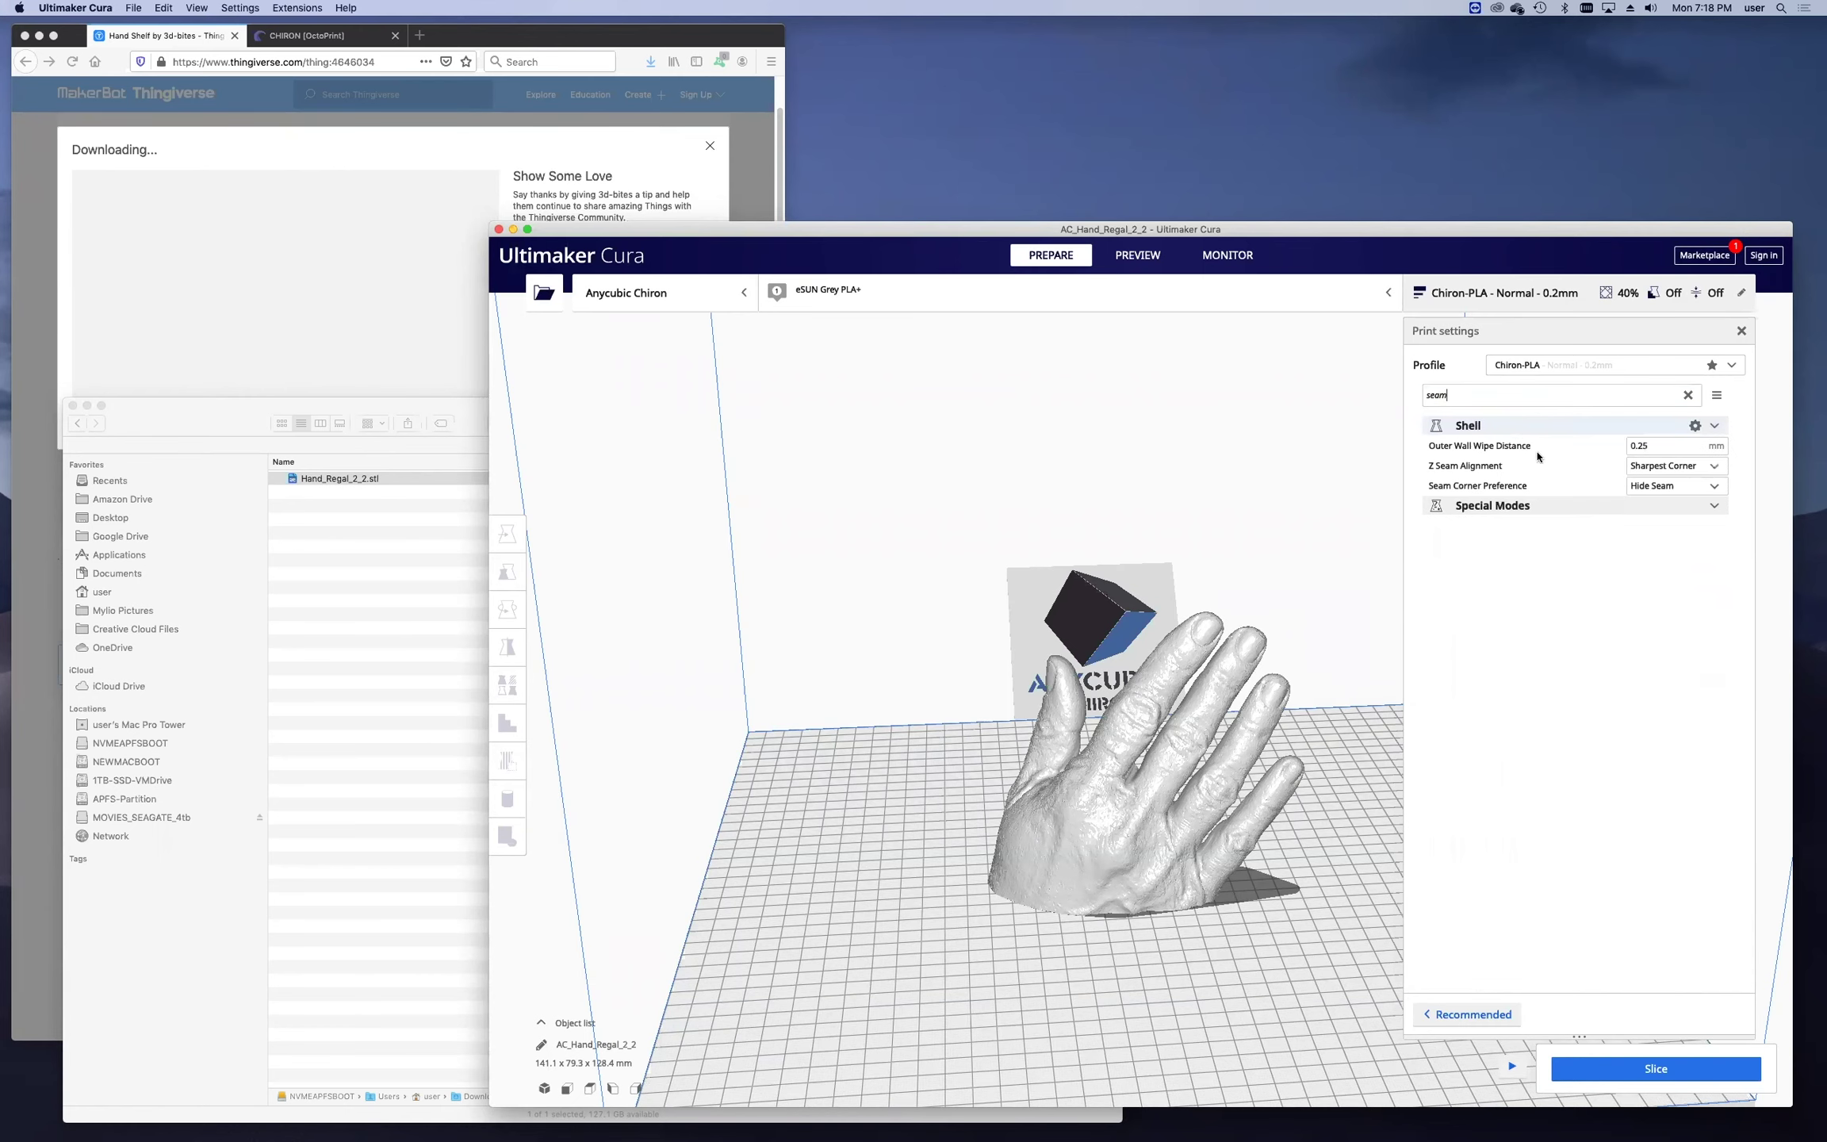
{"action": "left_click", "coordinate": [1651, 447]}
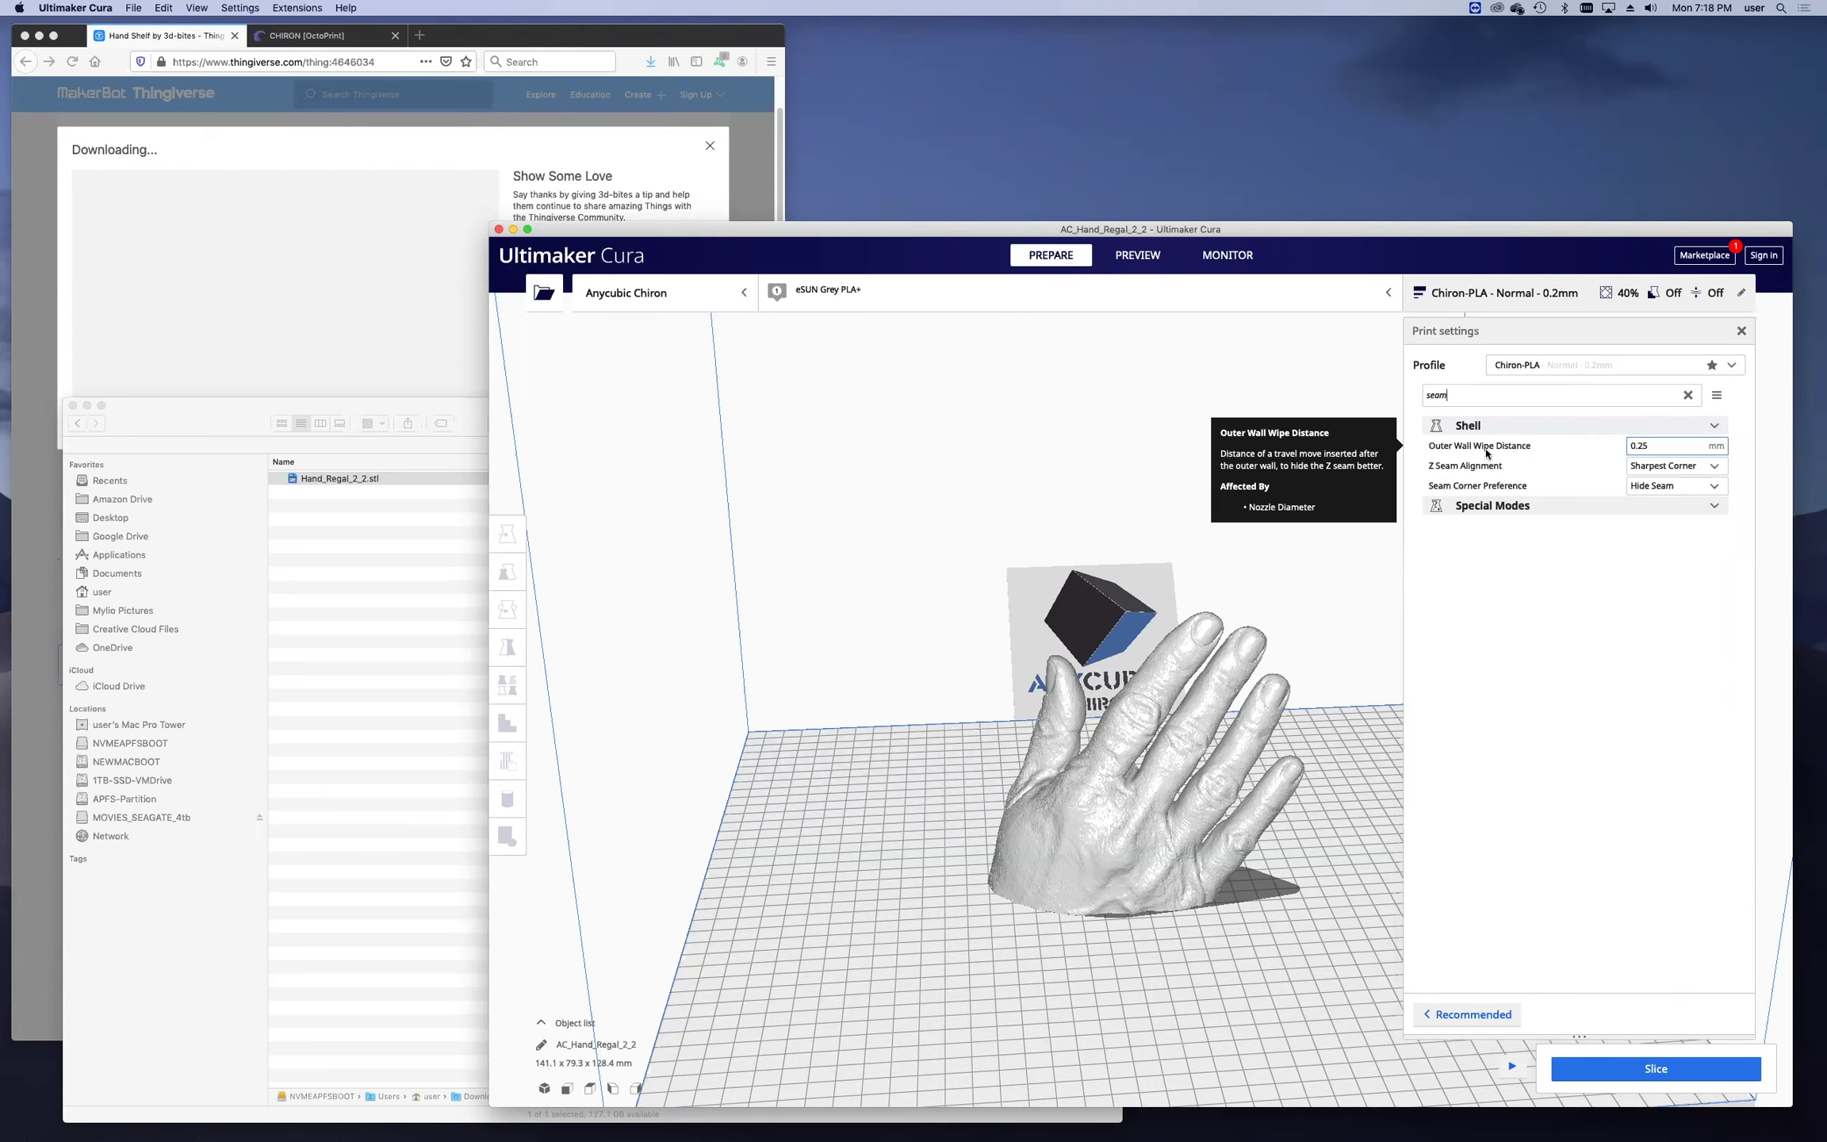
Try User Specified as the Z Seam Alignment and return it to Sharpest Corner.
{"action": "left_click", "coordinate": [1701, 466]}
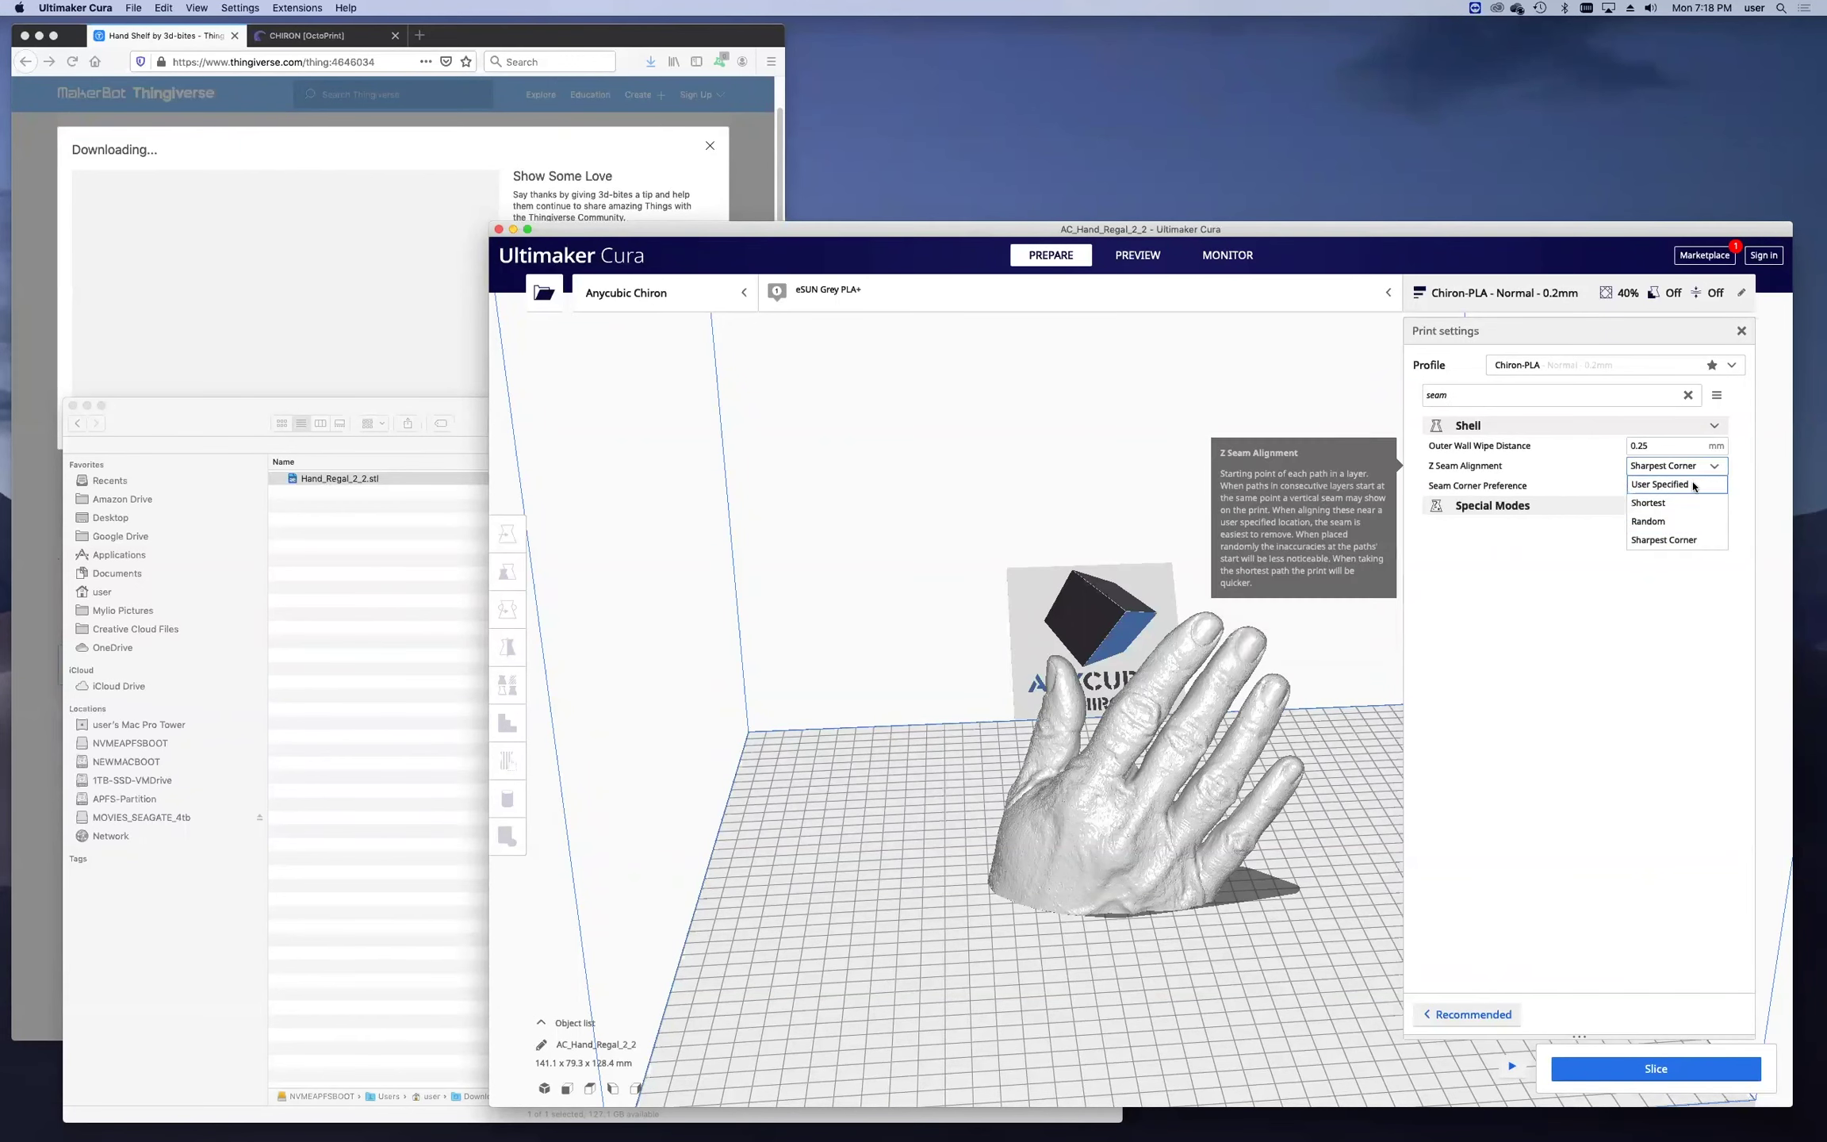
{"action": "left_click", "coordinate": [1688, 484]}
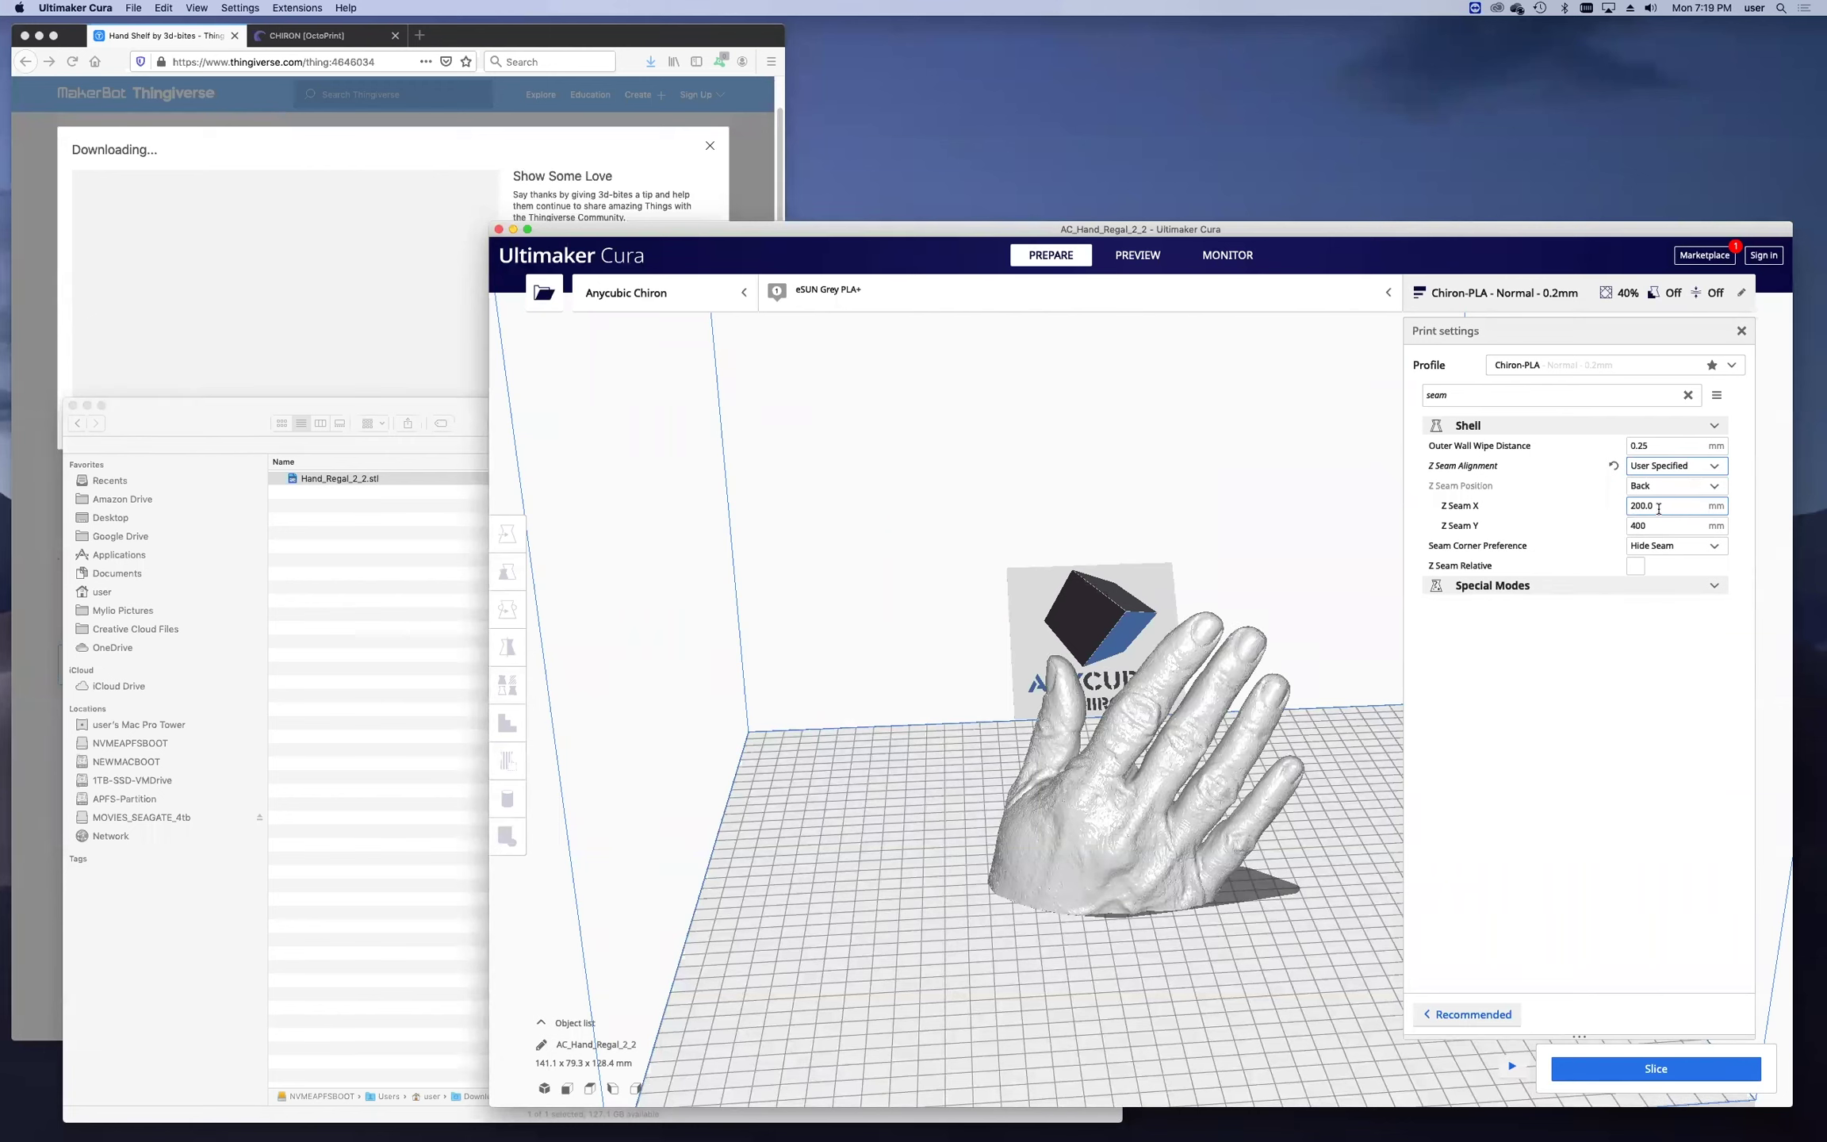
{"action": "left_click", "coordinate": [1713, 469]}
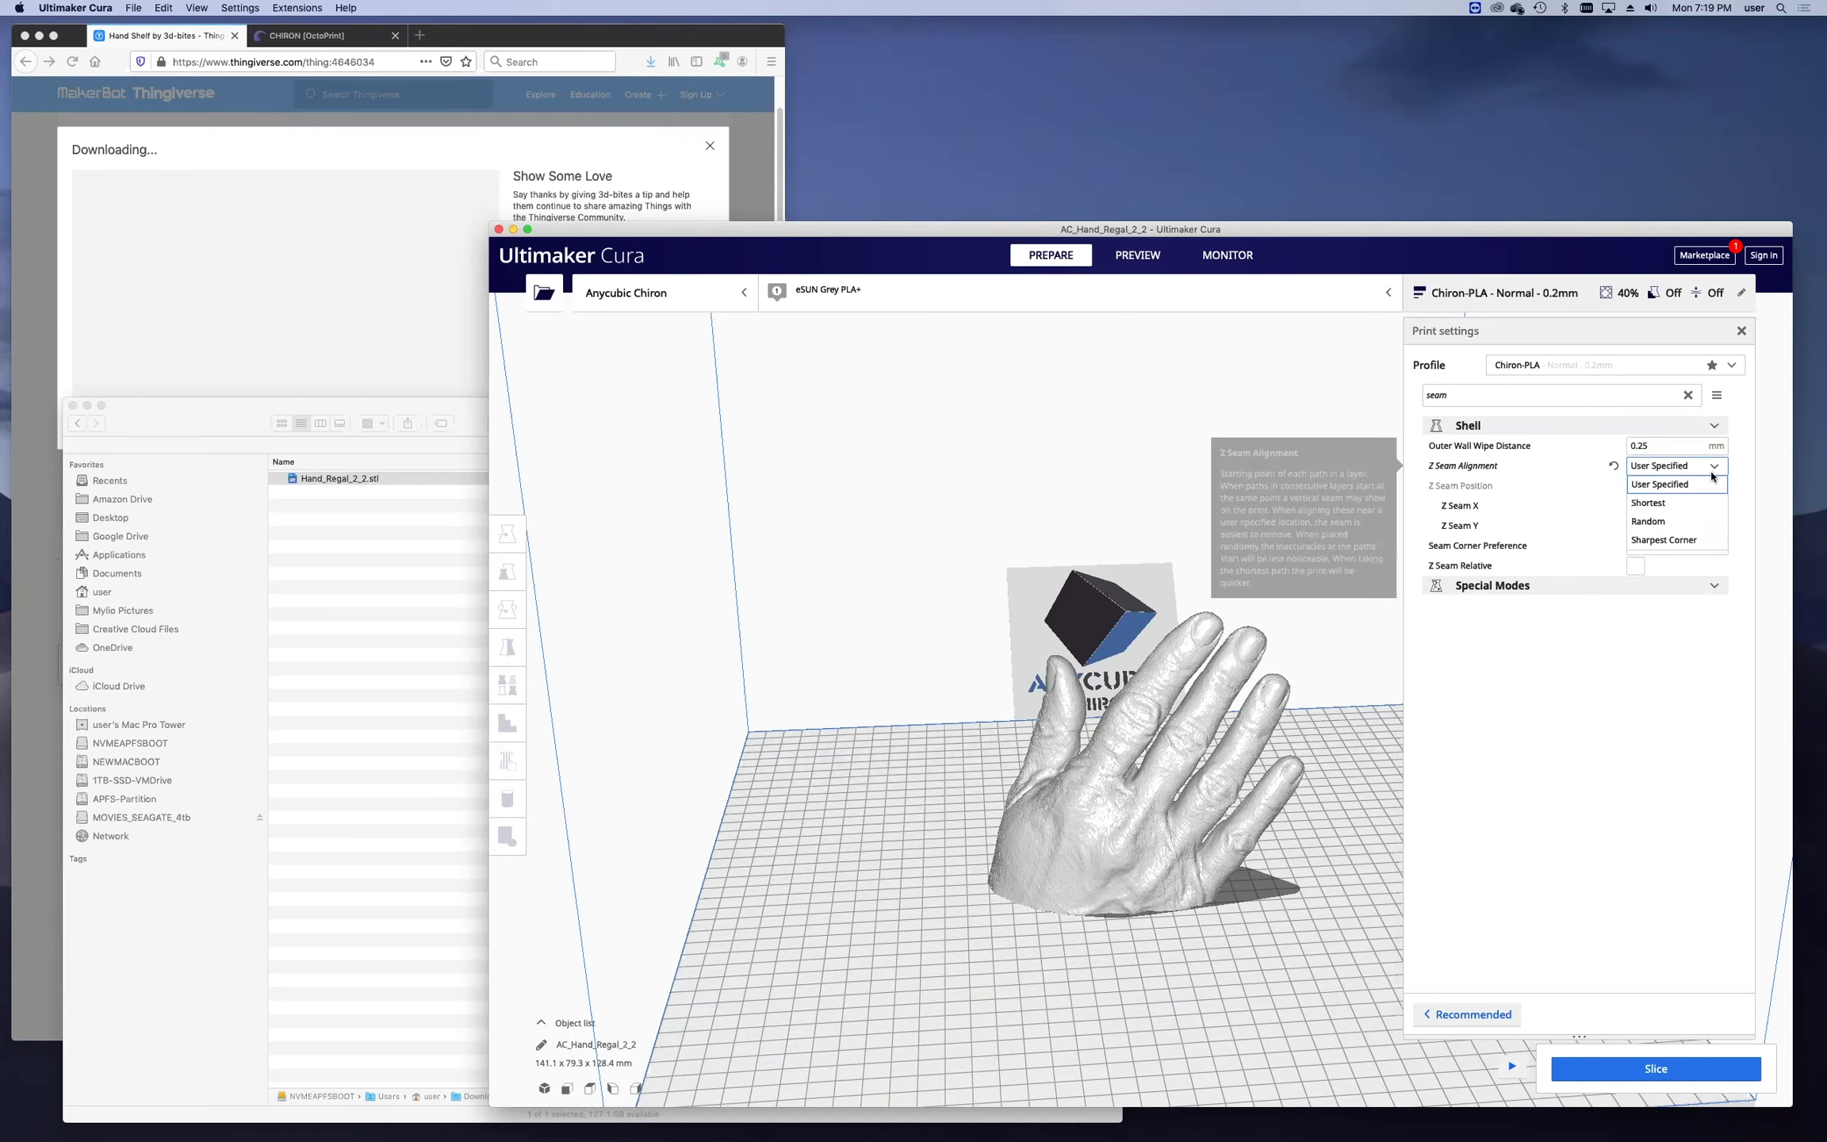
{"action": "left_click", "coordinate": [1675, 539]}
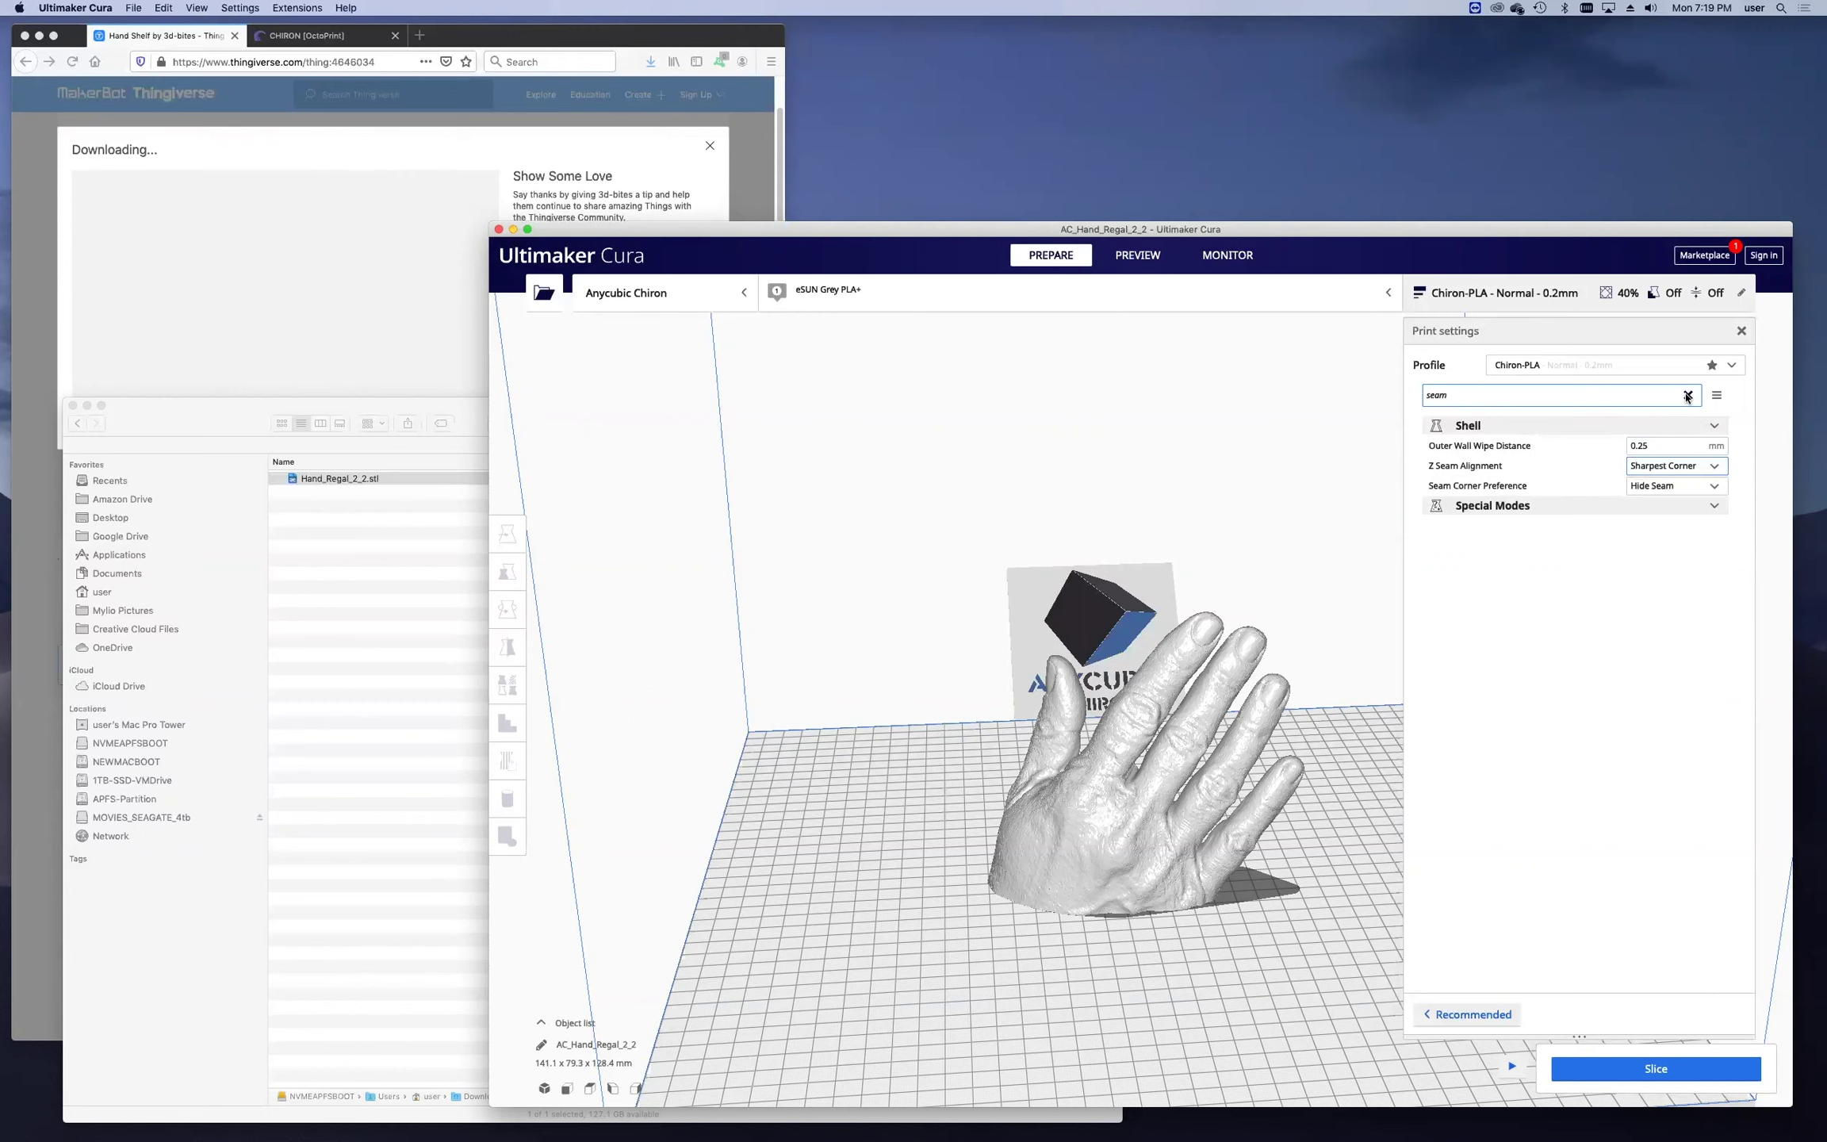
Set Z Seam Alignment to User Specified with Z Seam X 0 mm and Z Seam Y 200 mm, and clear the settings filter.
{"action": "left_click", "coordinate": [1712, 467]}
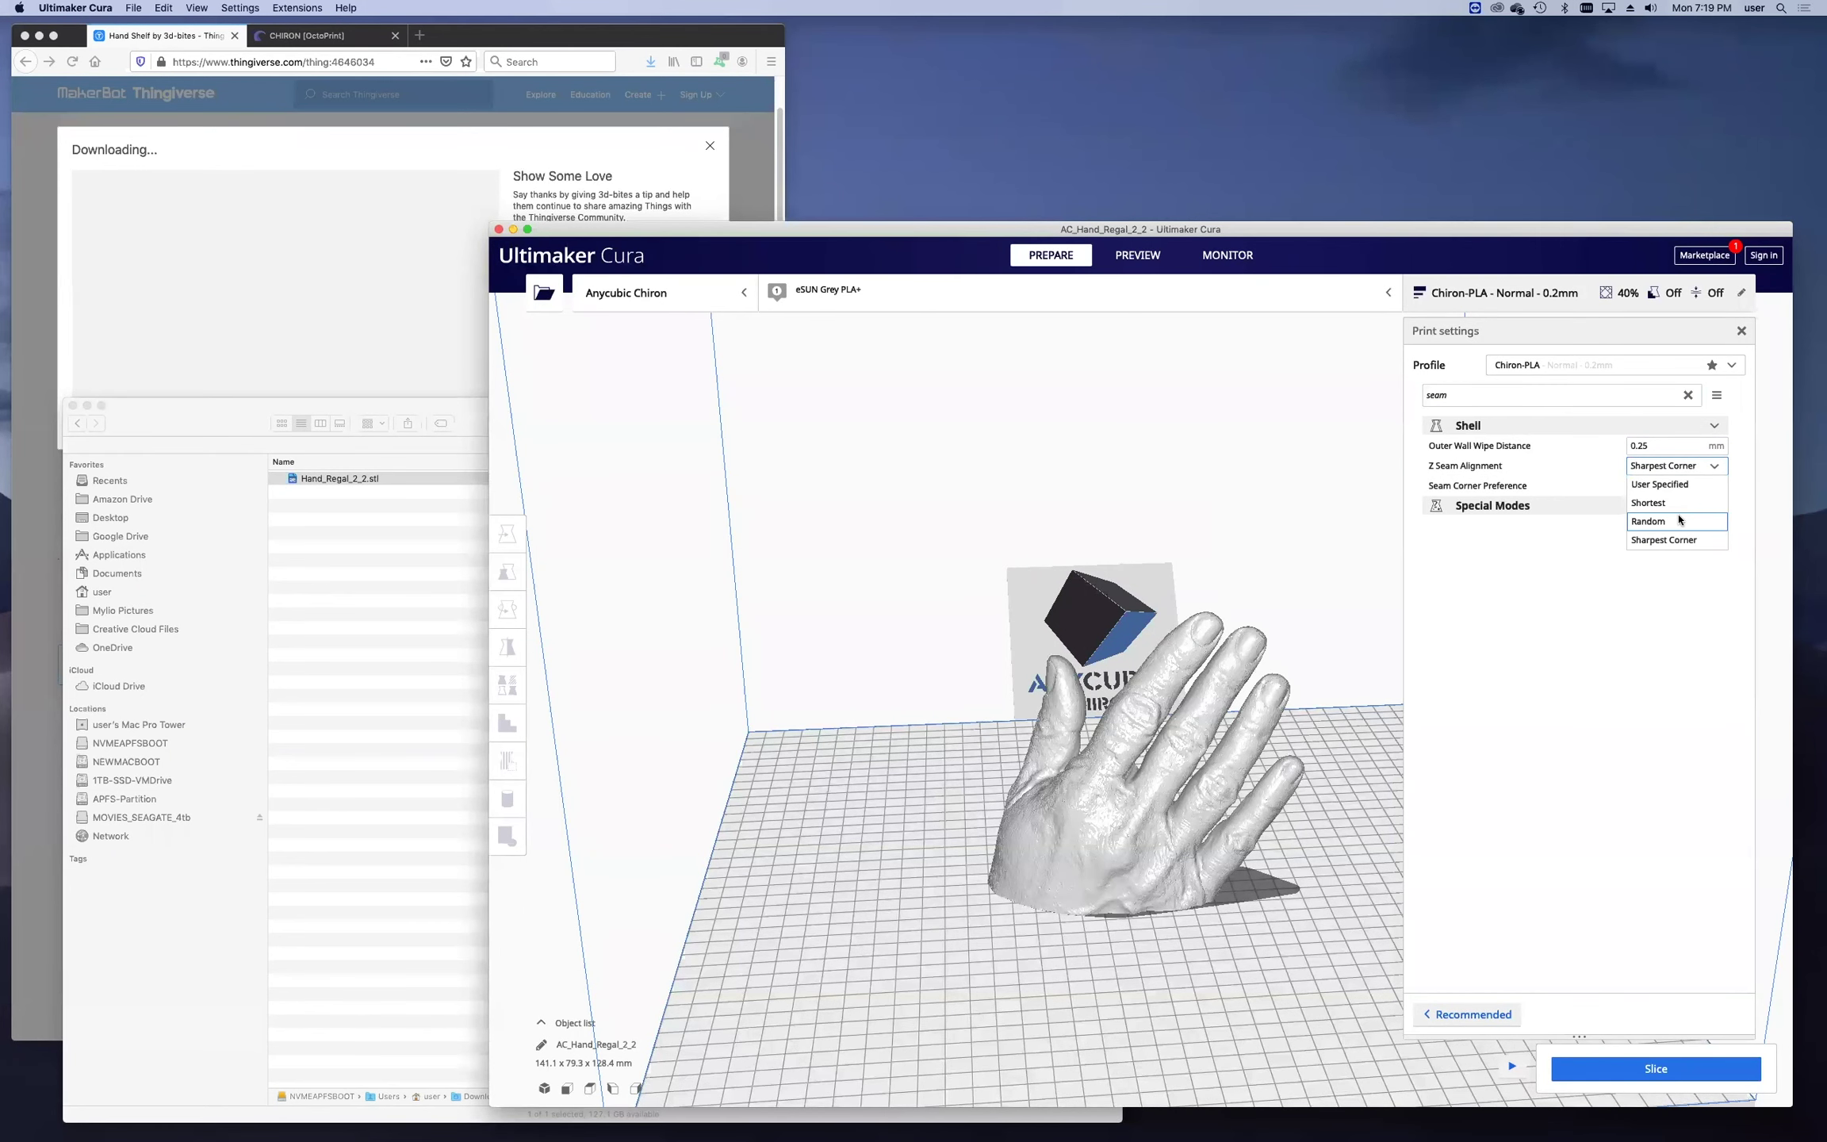
{"action": "left_click", "coordinate": [1680, 484]}
{"action": "double_click", "coordinate": [1658, 505]}
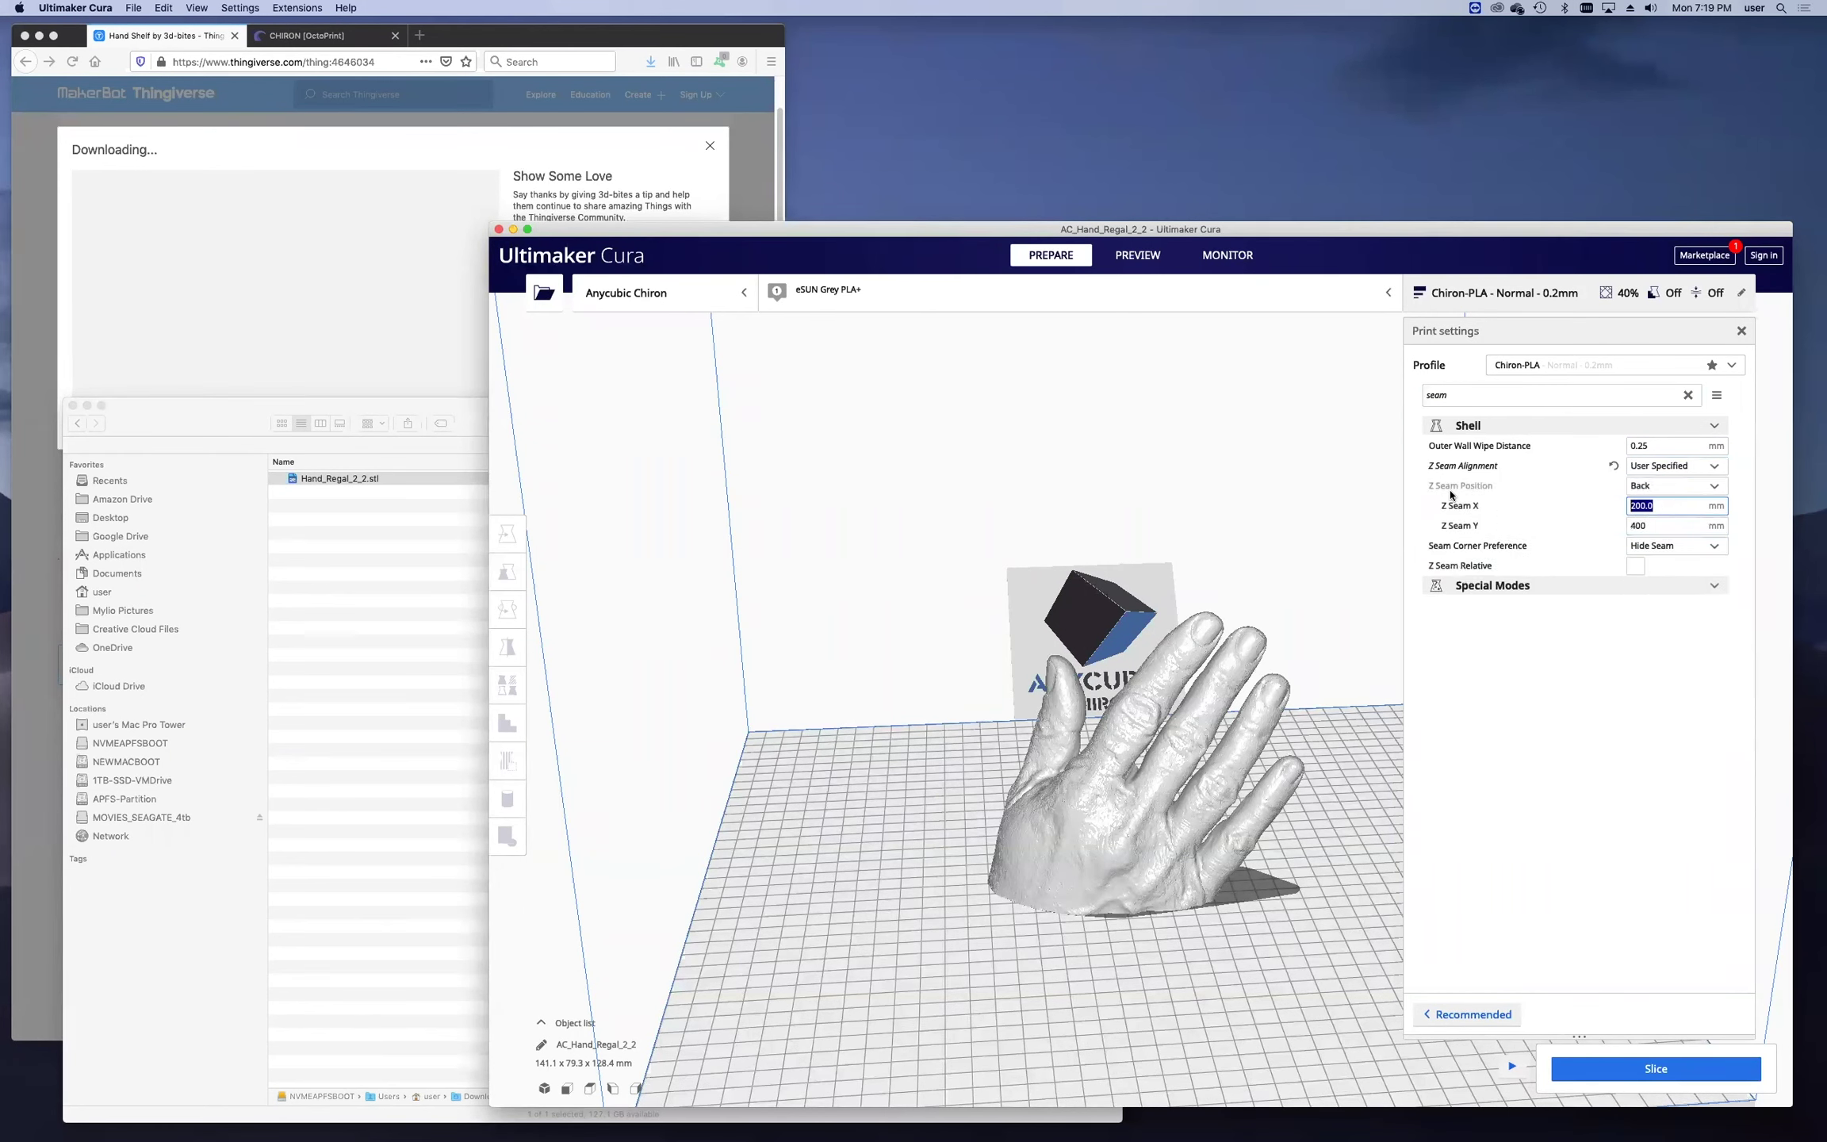
{"action": "type", "text": "0"}
{"action": "key", "text": "Tab"}
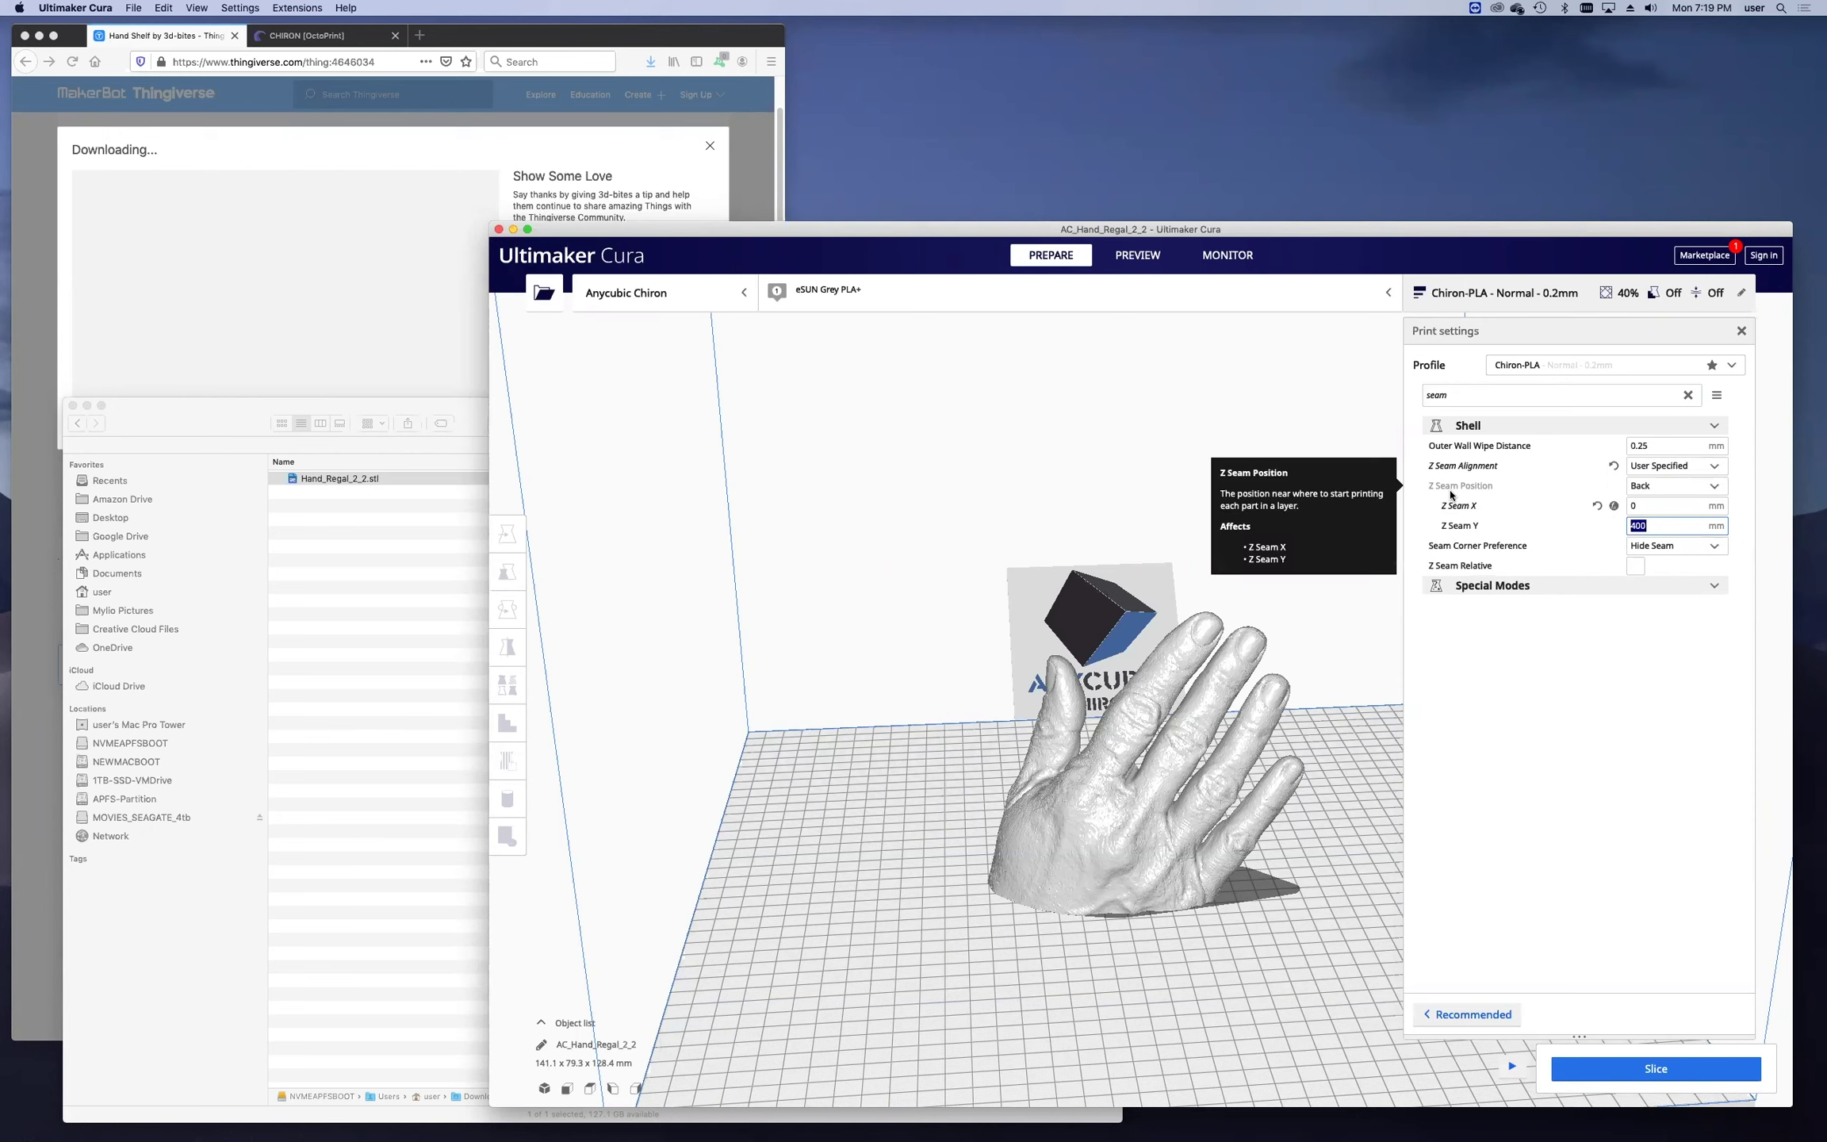
{"action": "type", "text": "200"}
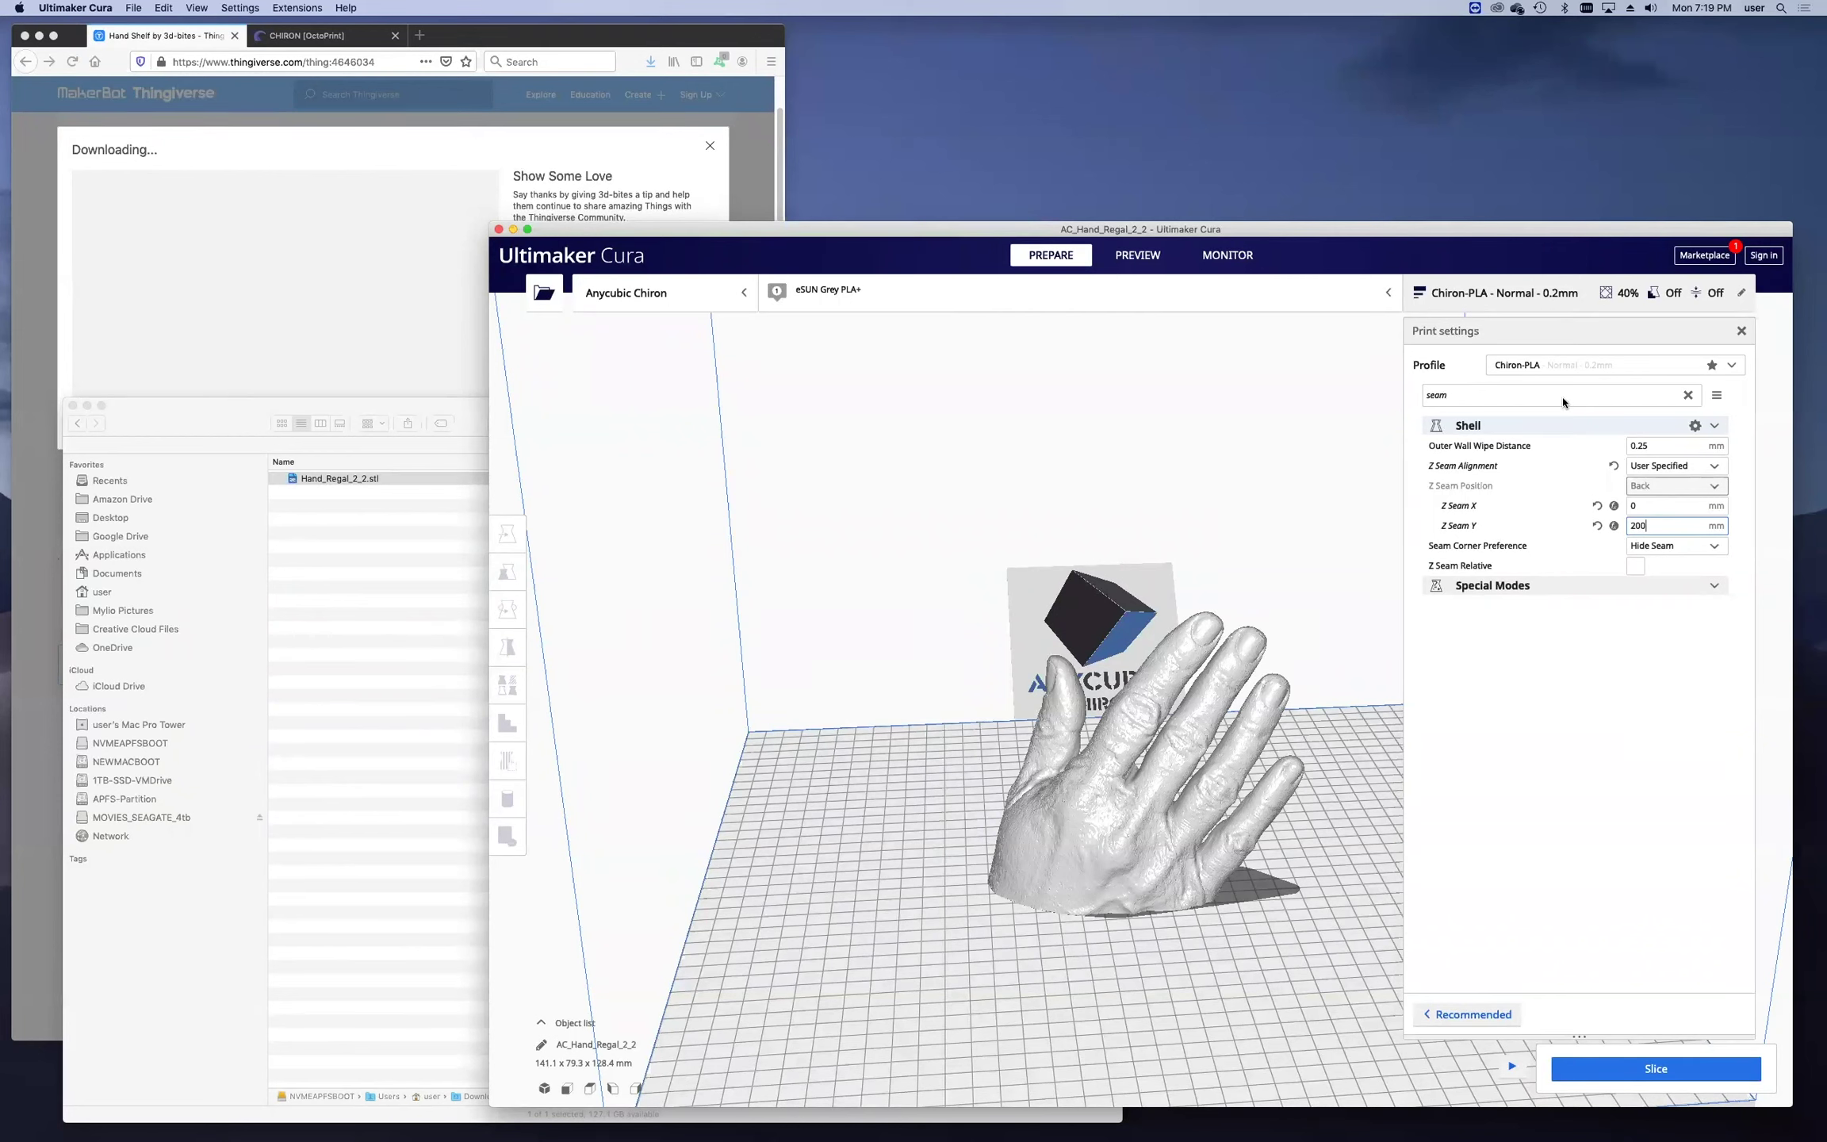
{"action": "left_click", "coordinate": [1687, 396]}
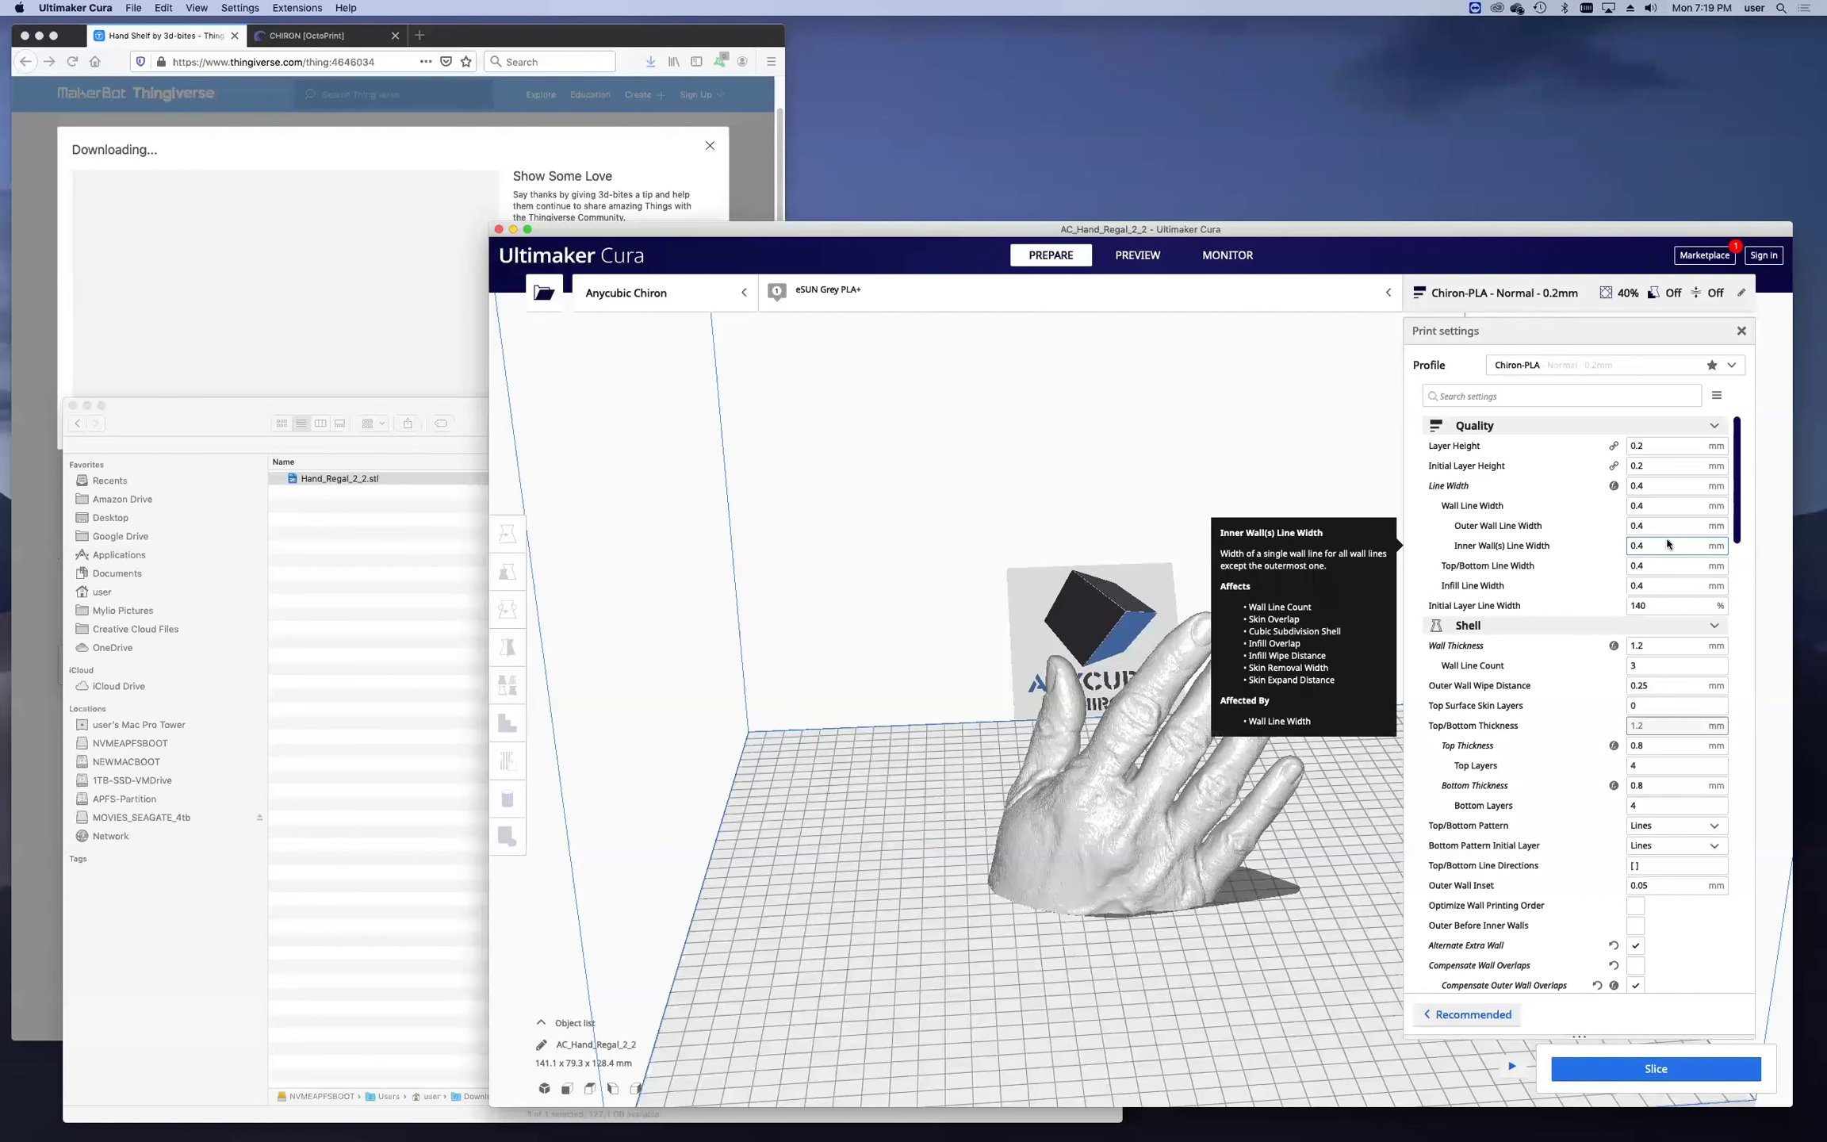
Set Top Surface Skin Layers to 0 and the Top/Bottom Pattern to Lines.
{"action": "double_click", "coordinate": [1629, 703]}
{"action": "key", "text": "BackSpace"}
{"action": "type", "text": "0"}
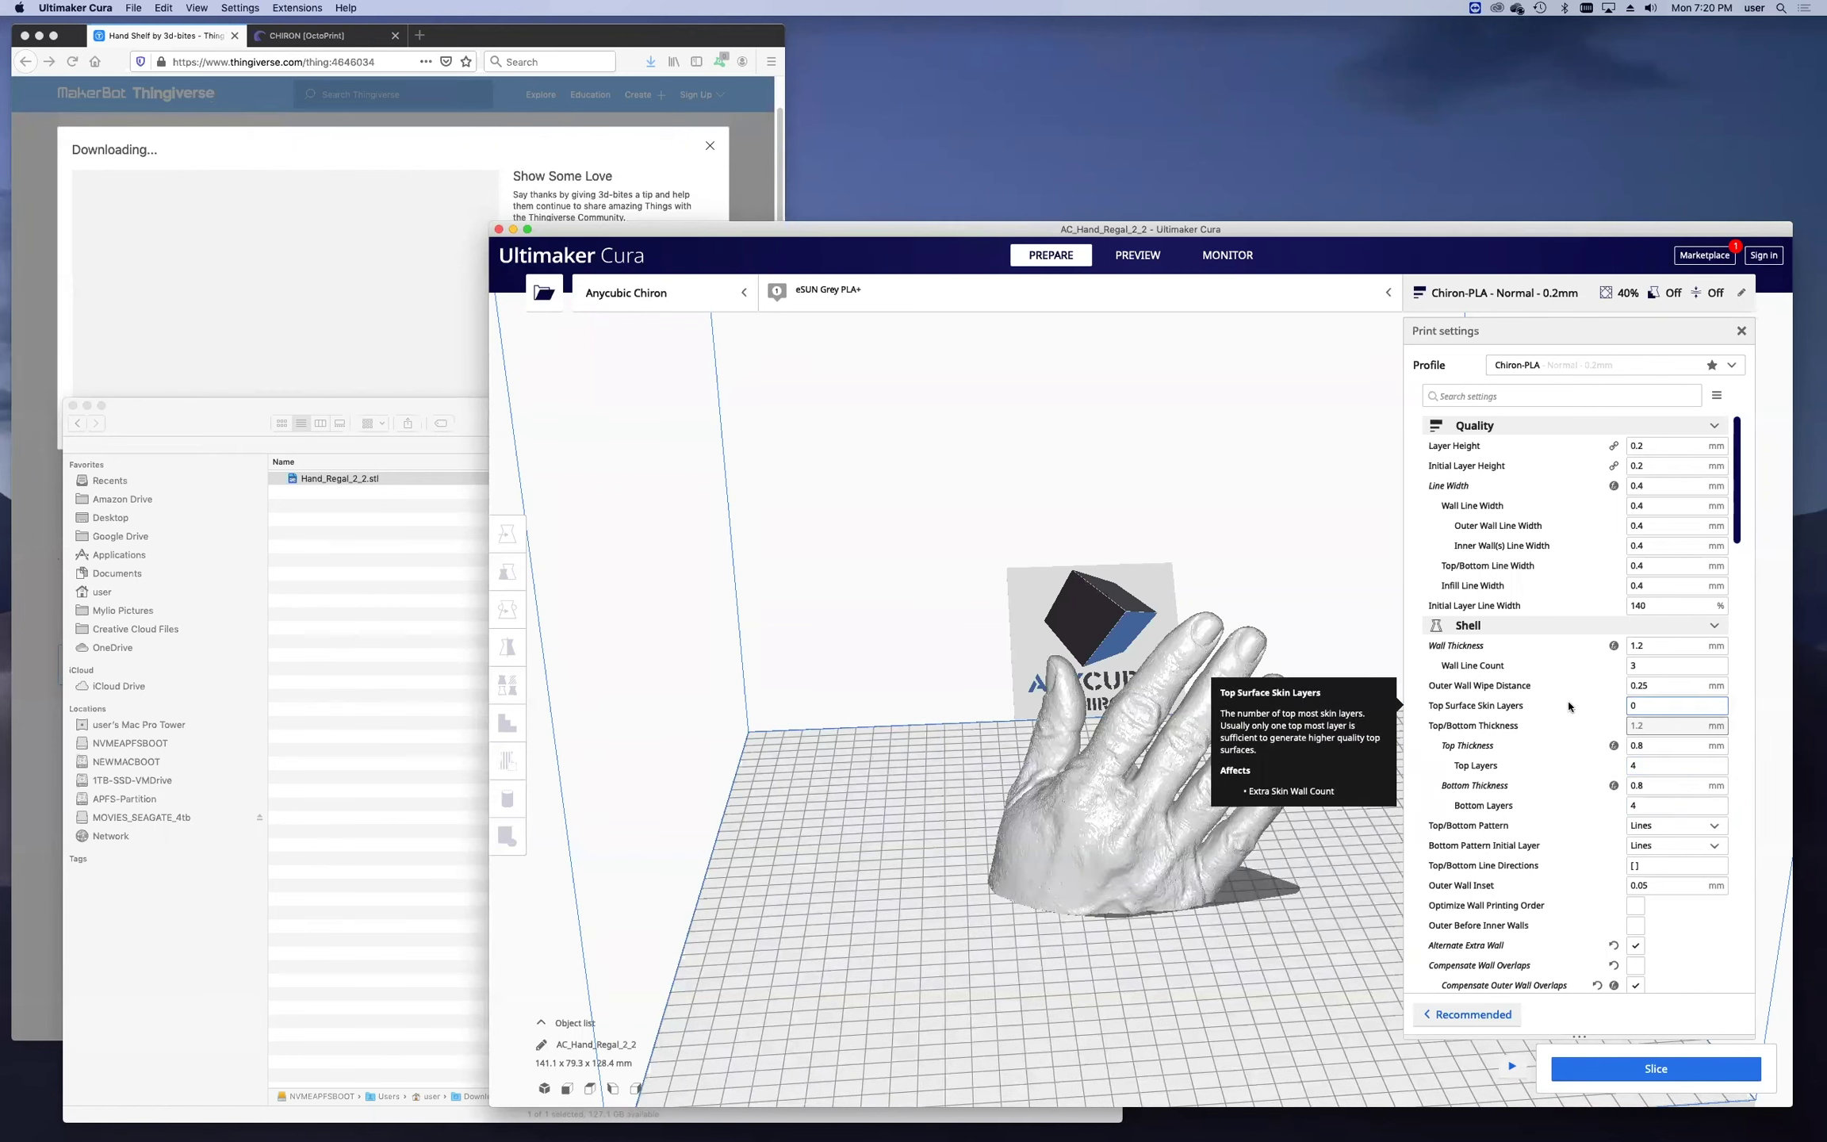
{"action": "scroll", "coordinate": [1567, 705], "scroll_direction": "down", "scroll_amount": 3}
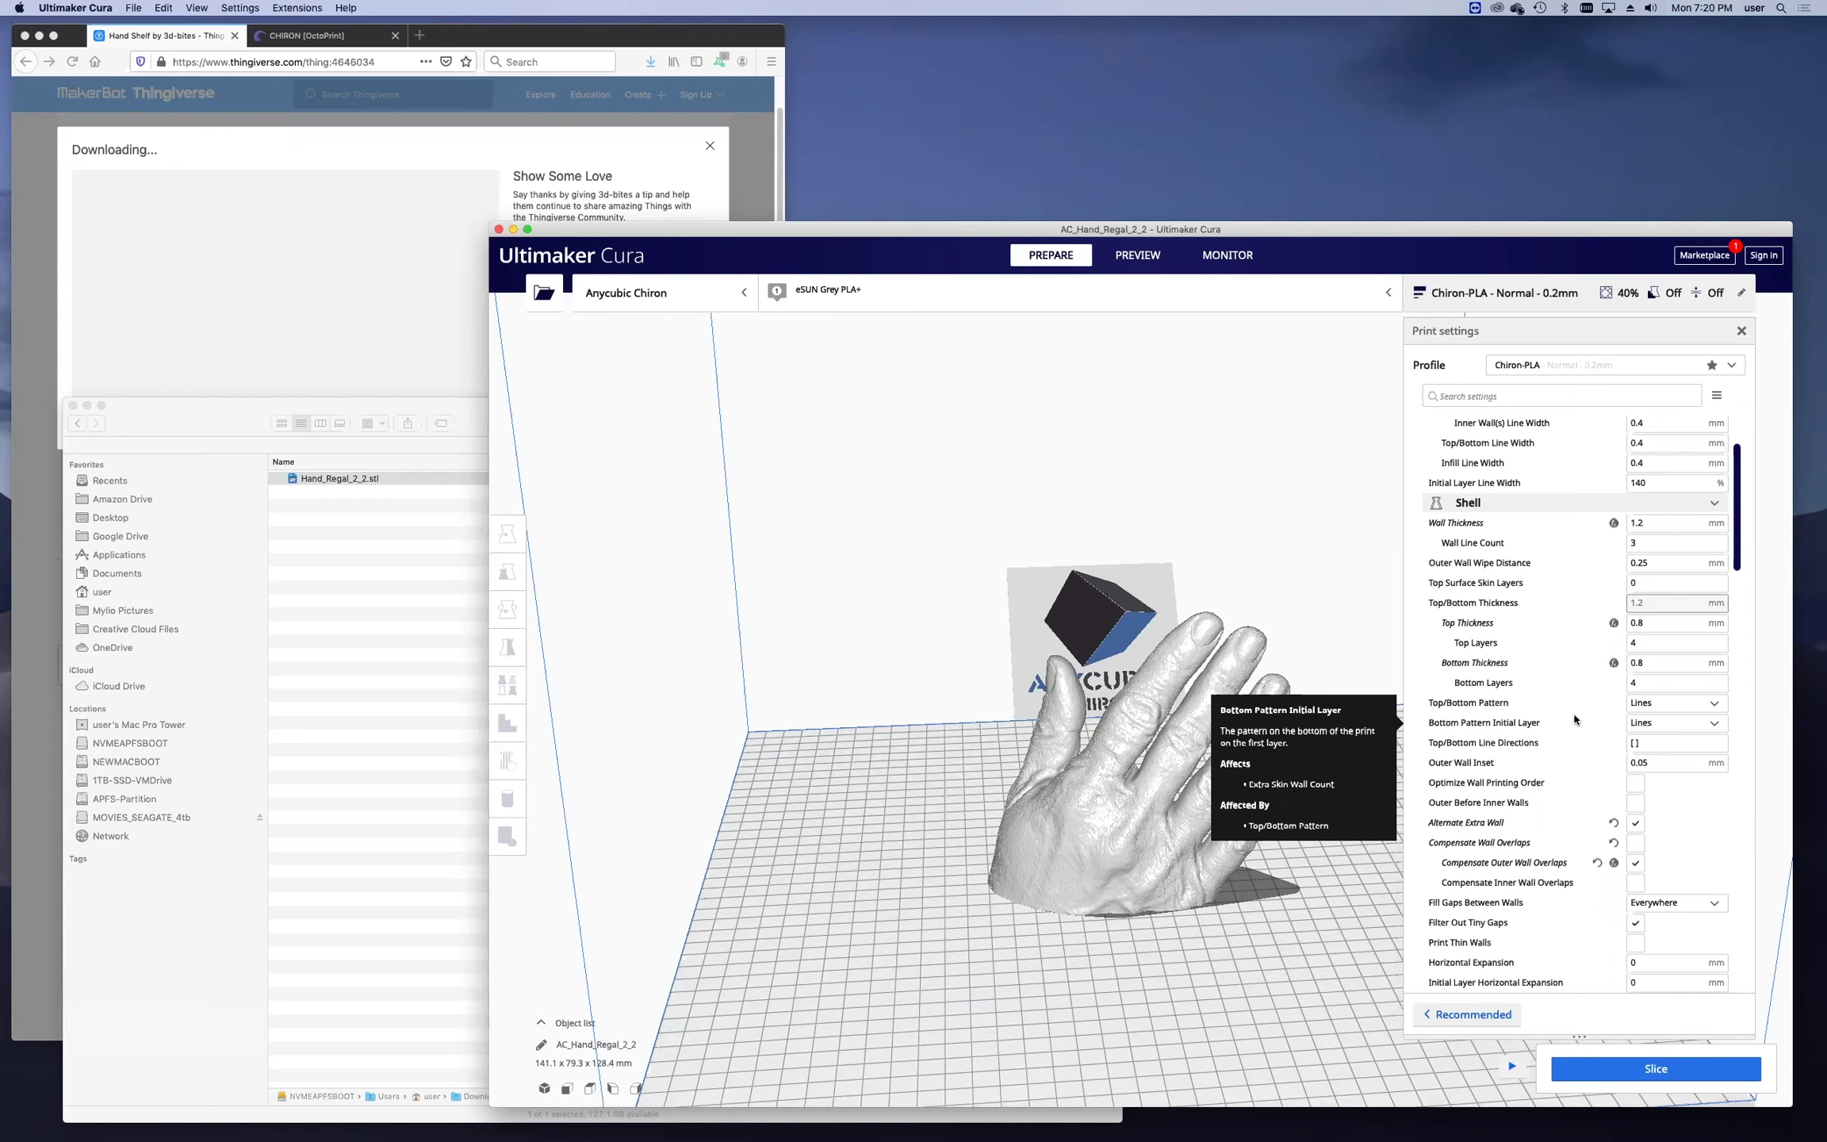
{"action": "left_click", "coordinate": [1675, 703]}
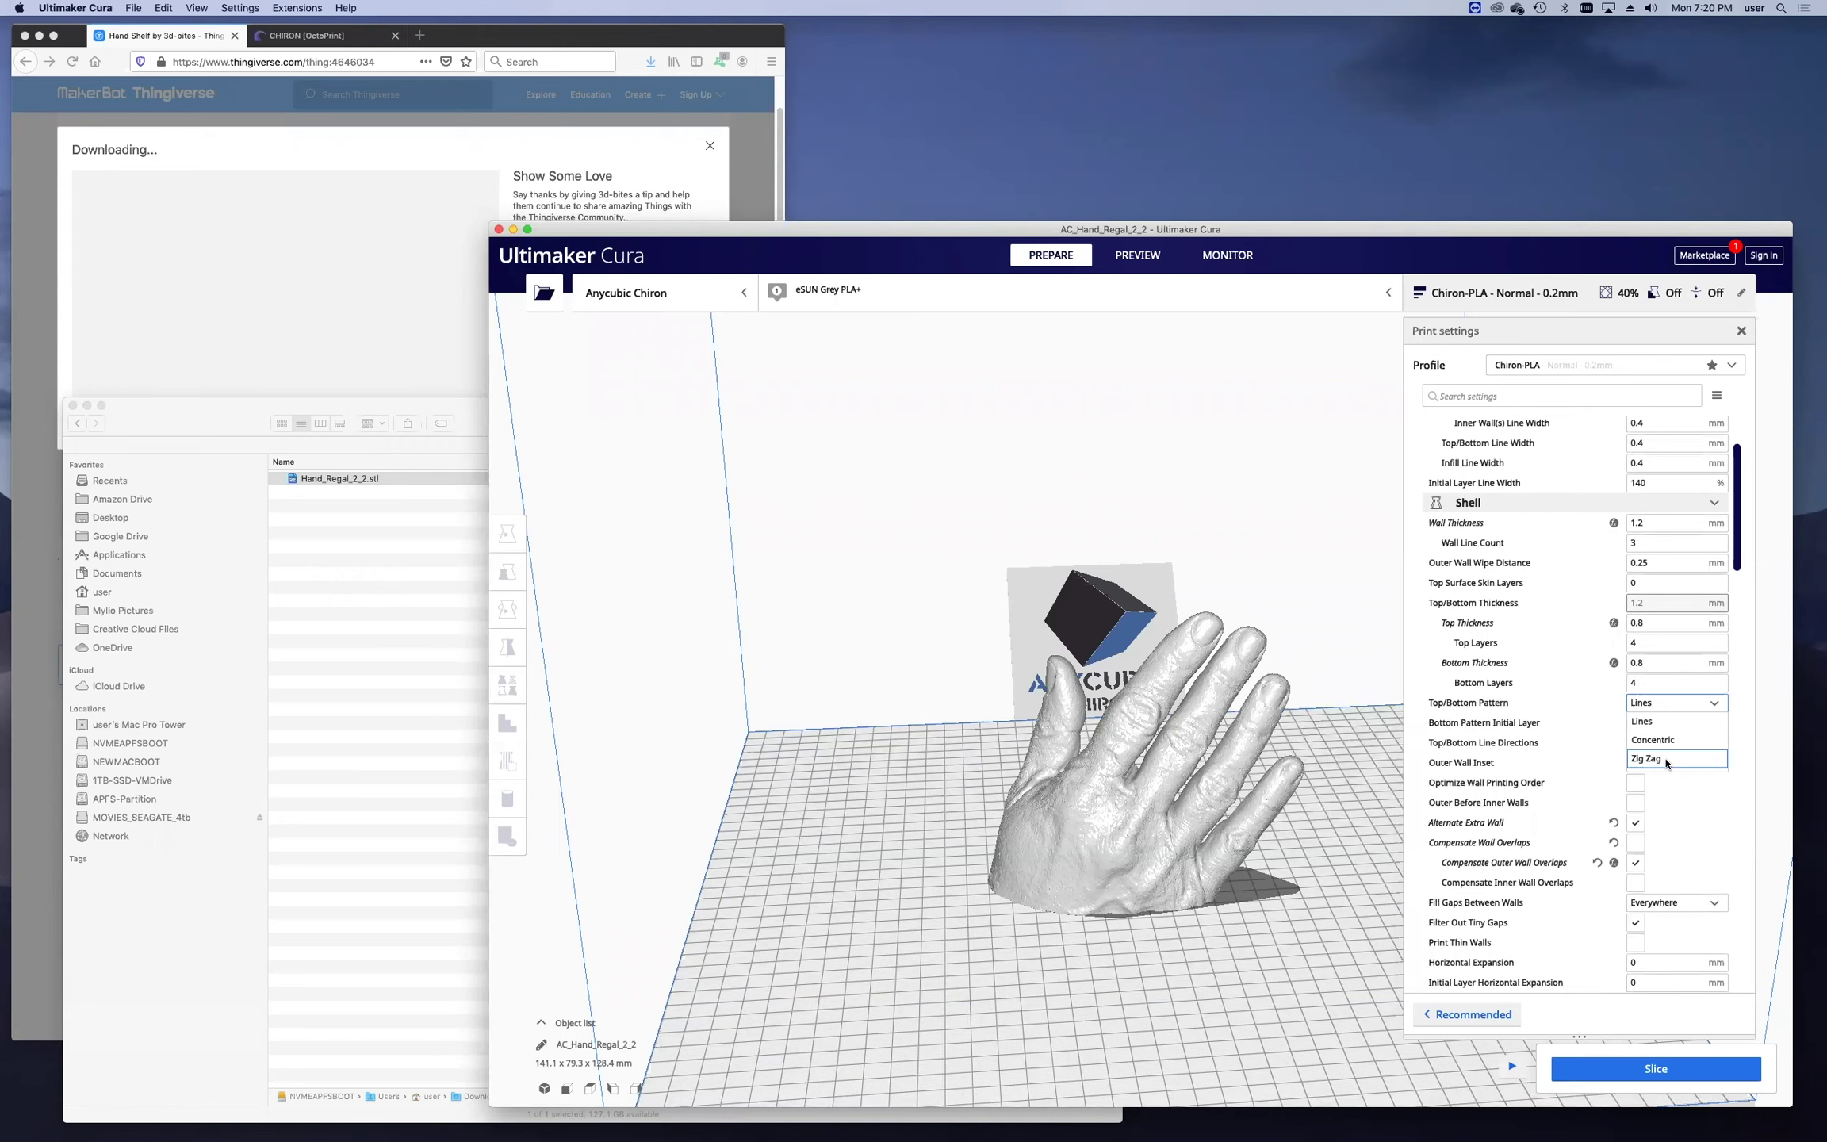
{"action": "left_click", "coordinate": [1658, 721]}
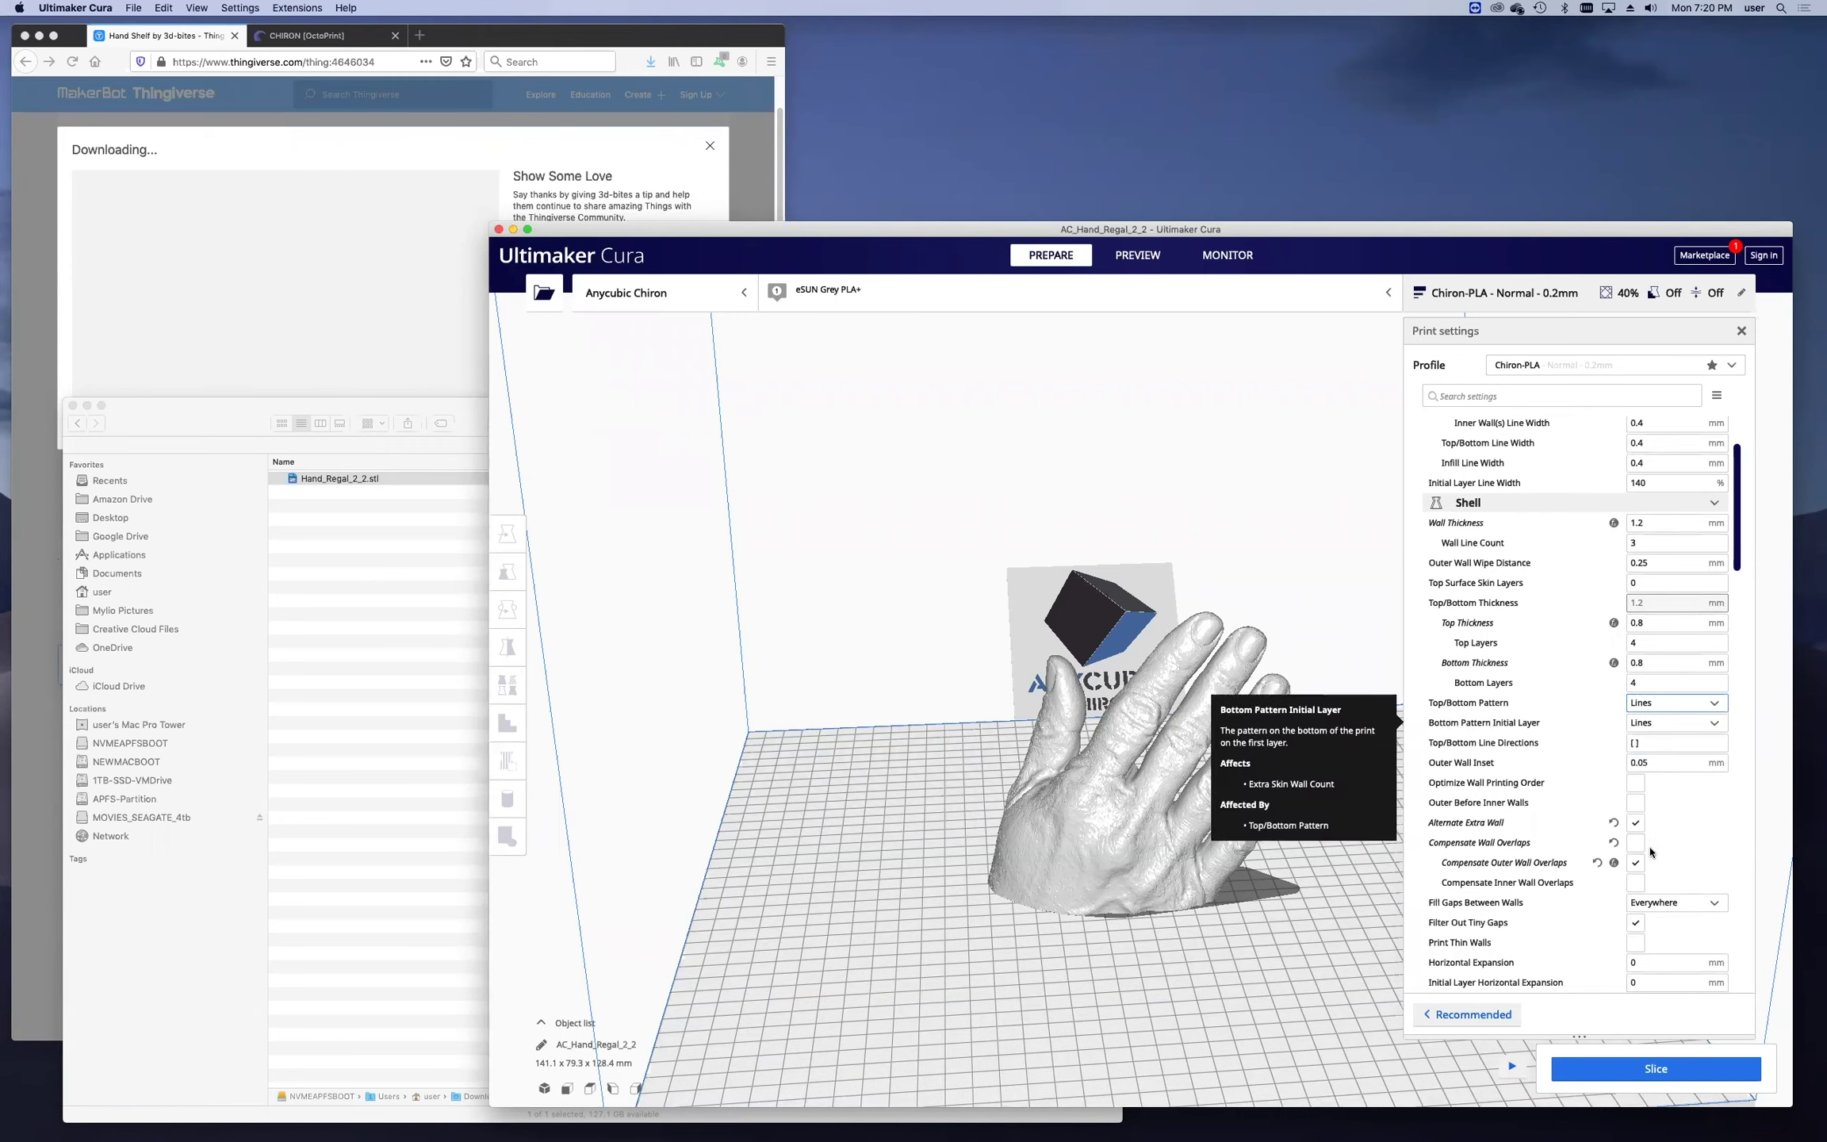
Set the Infill Pattern to Grid.
{"action": "scroll", "coordinate": [1663, 635], "scroll_direction": "down", "scroll_amount": 3}
{"action": "scroll", "coordinate": [1665, 650], "scroll_direction": "down", "scroll_amount": 10}
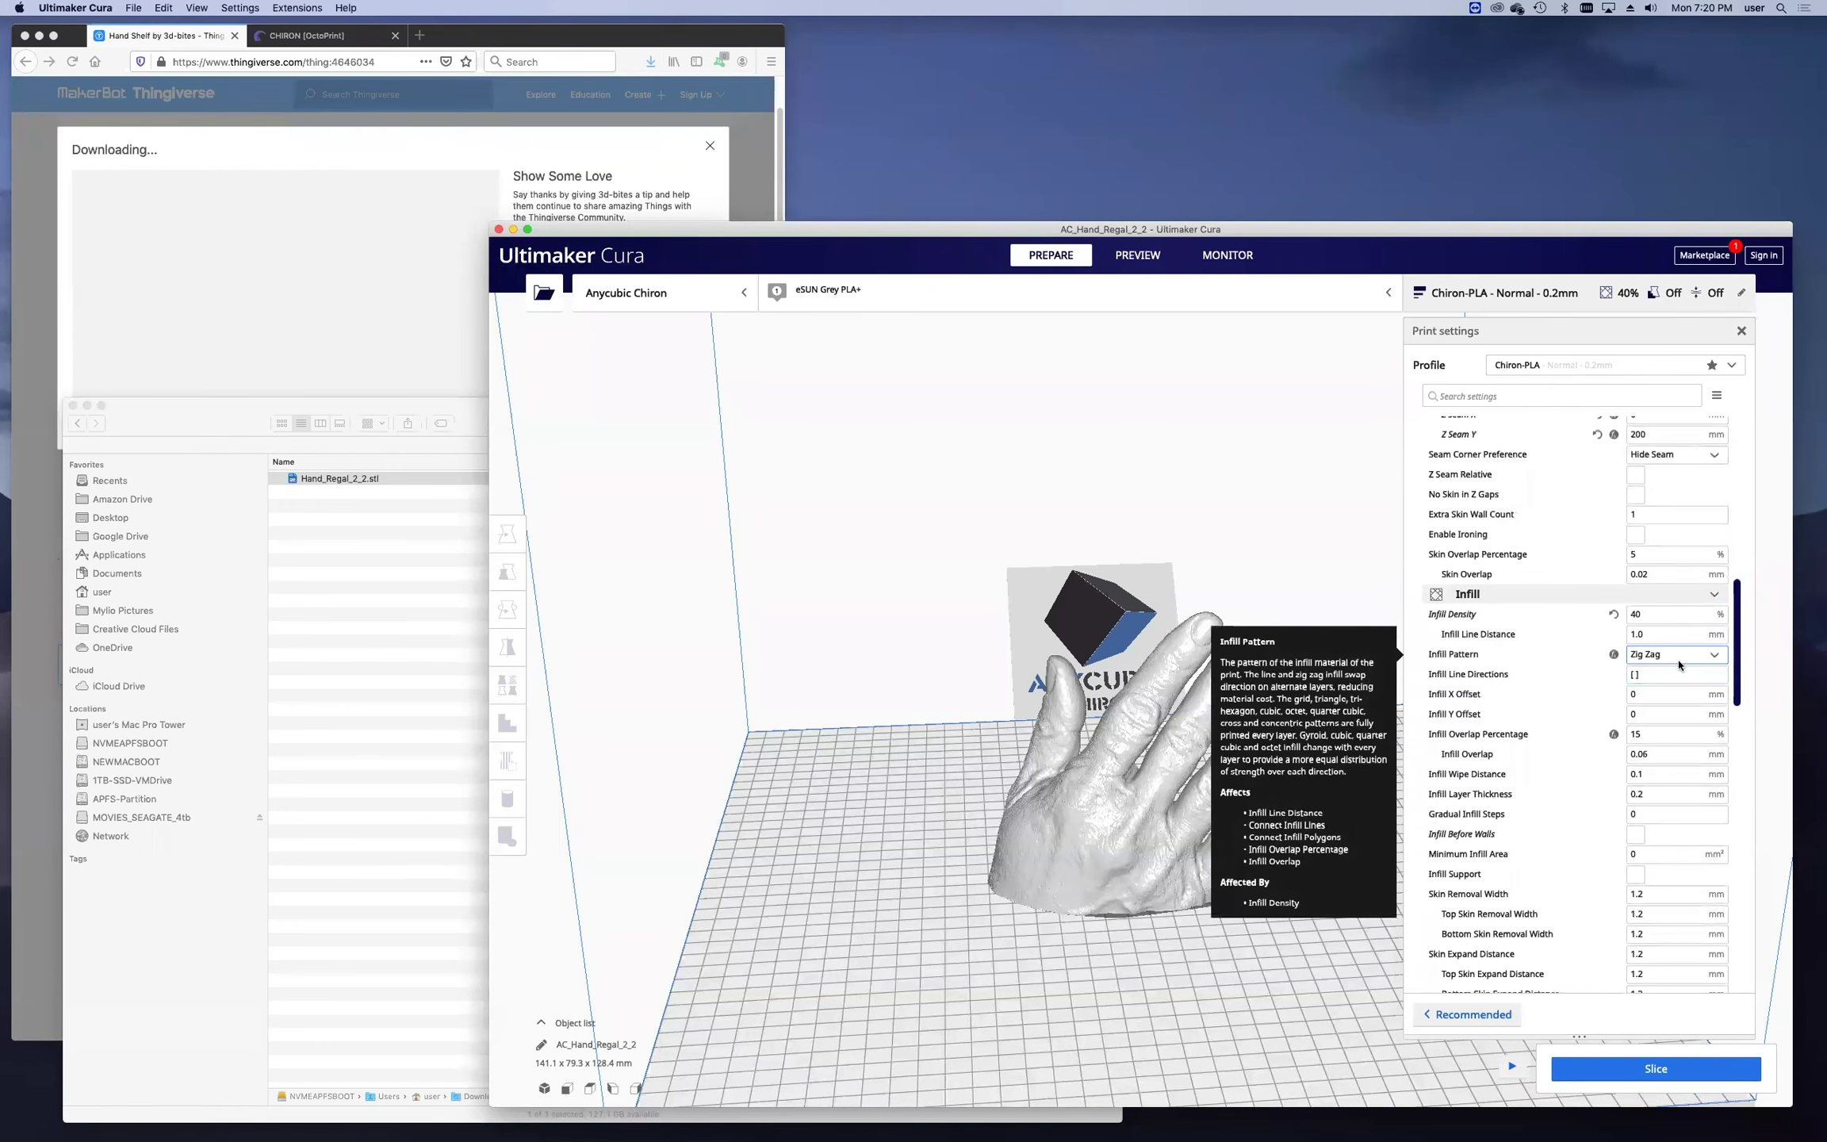
{"action": "left_click", "coordinate": [1679, 664]}
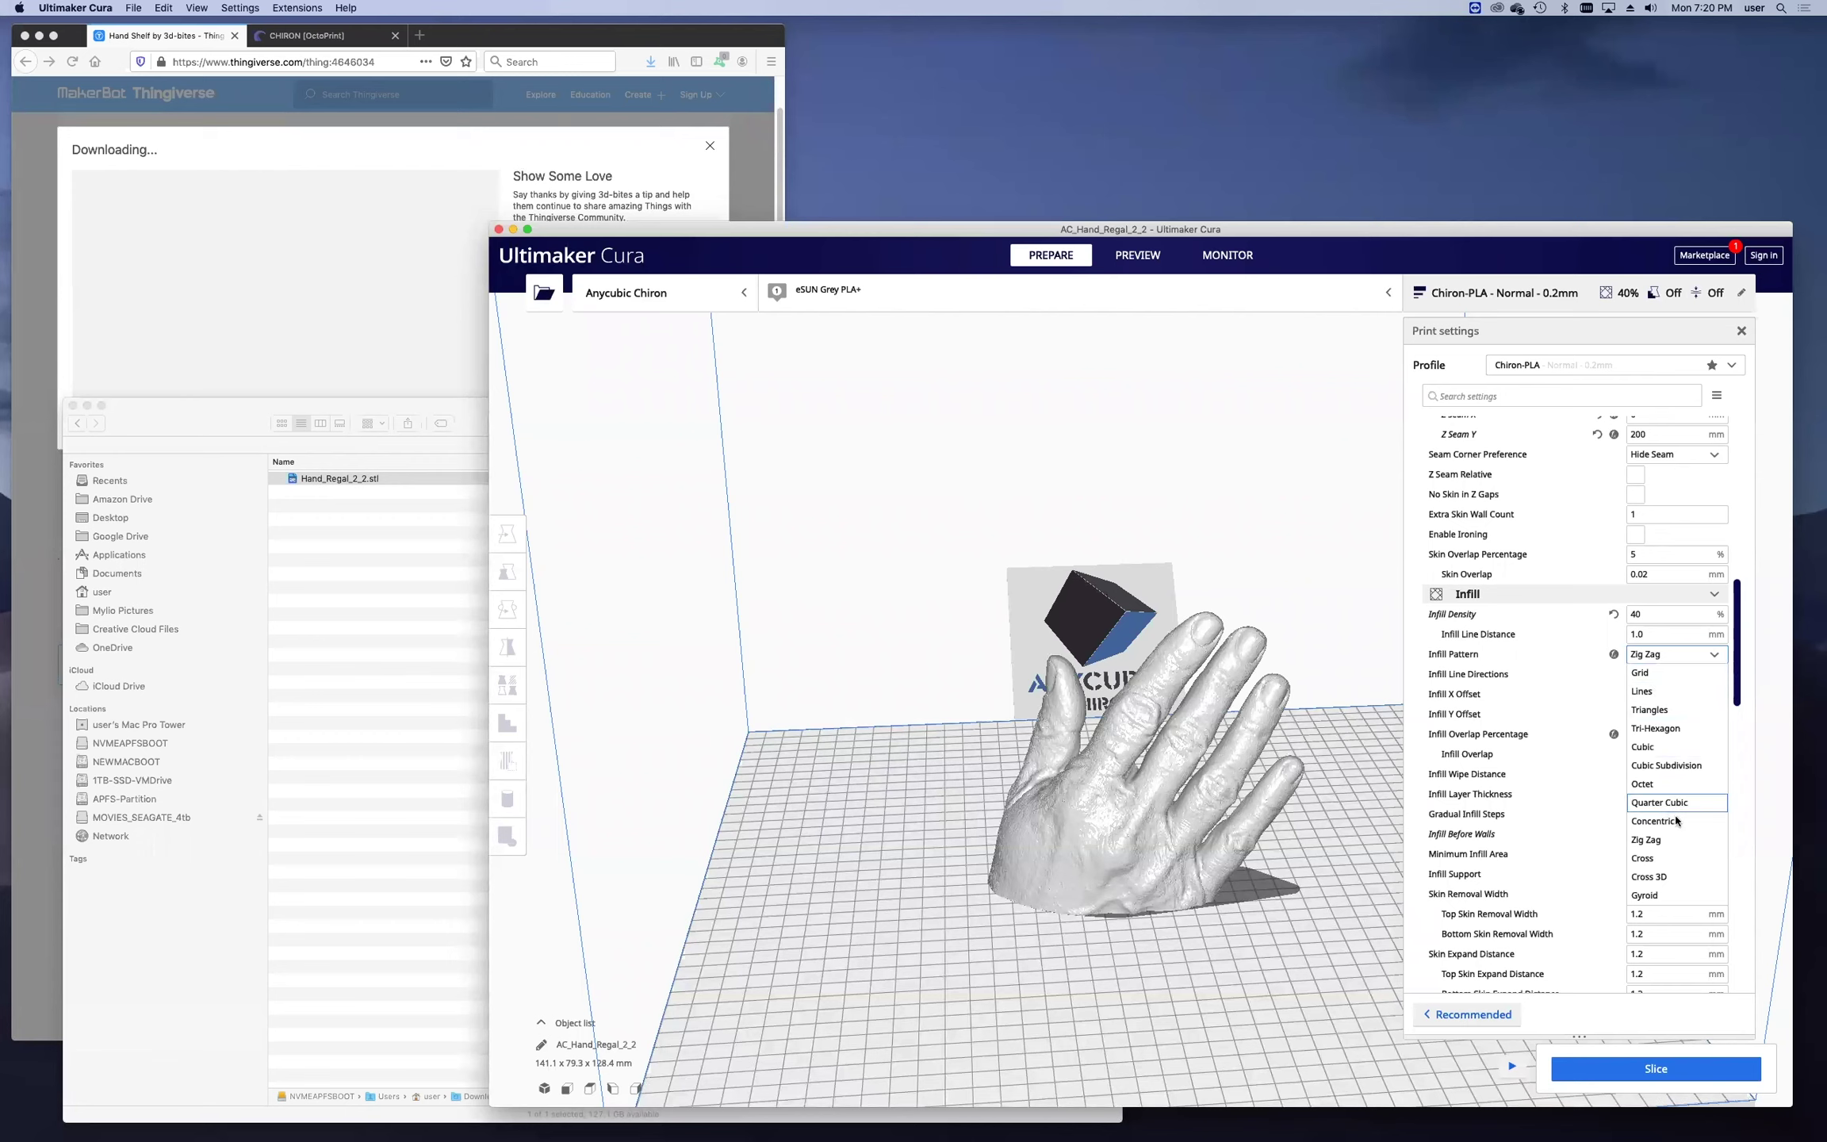
{"action": "left_click", "coordinate": [1667, 677]}
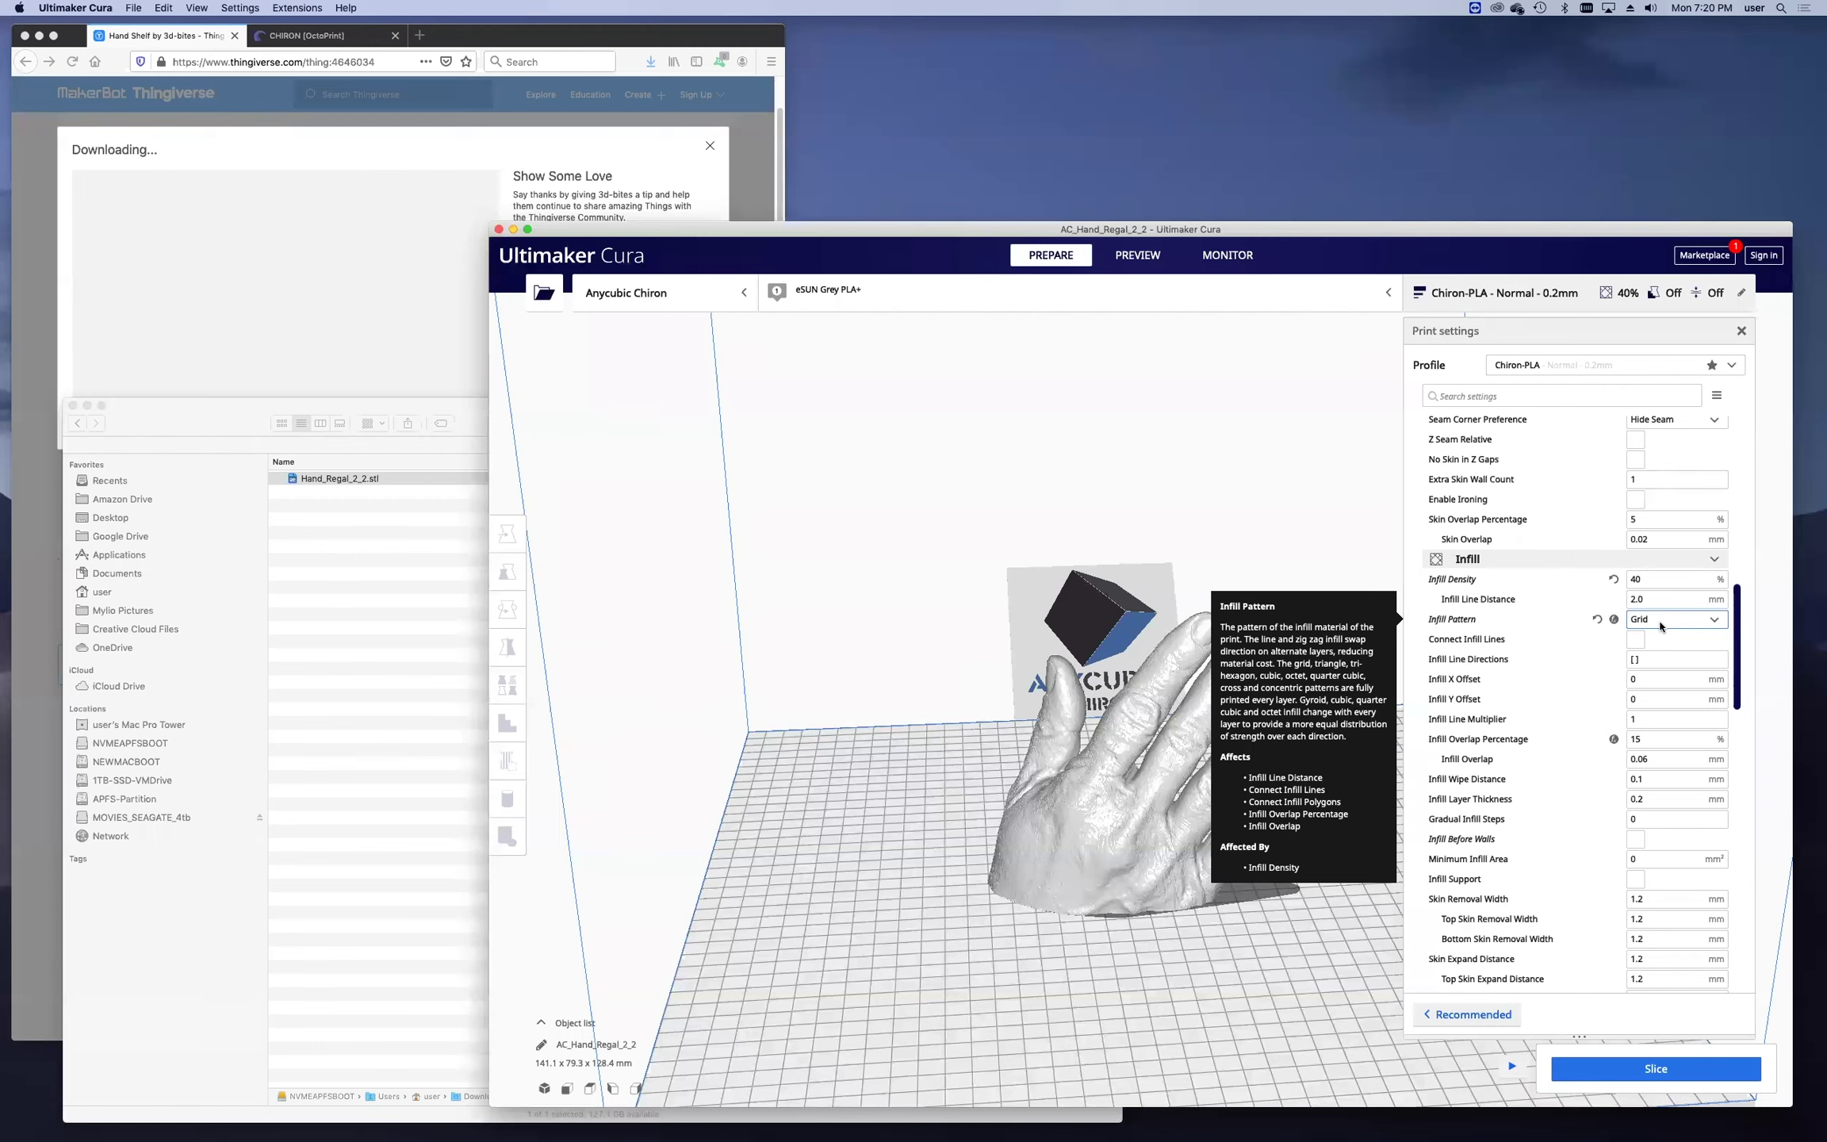
Examine the material temperature, flow, speed, acceleration, jerk and retraction speed settings.
{"action": "scroll", "coordinate": [1659, 634], "scroll_direction": "down", "scroll_amount": 5}
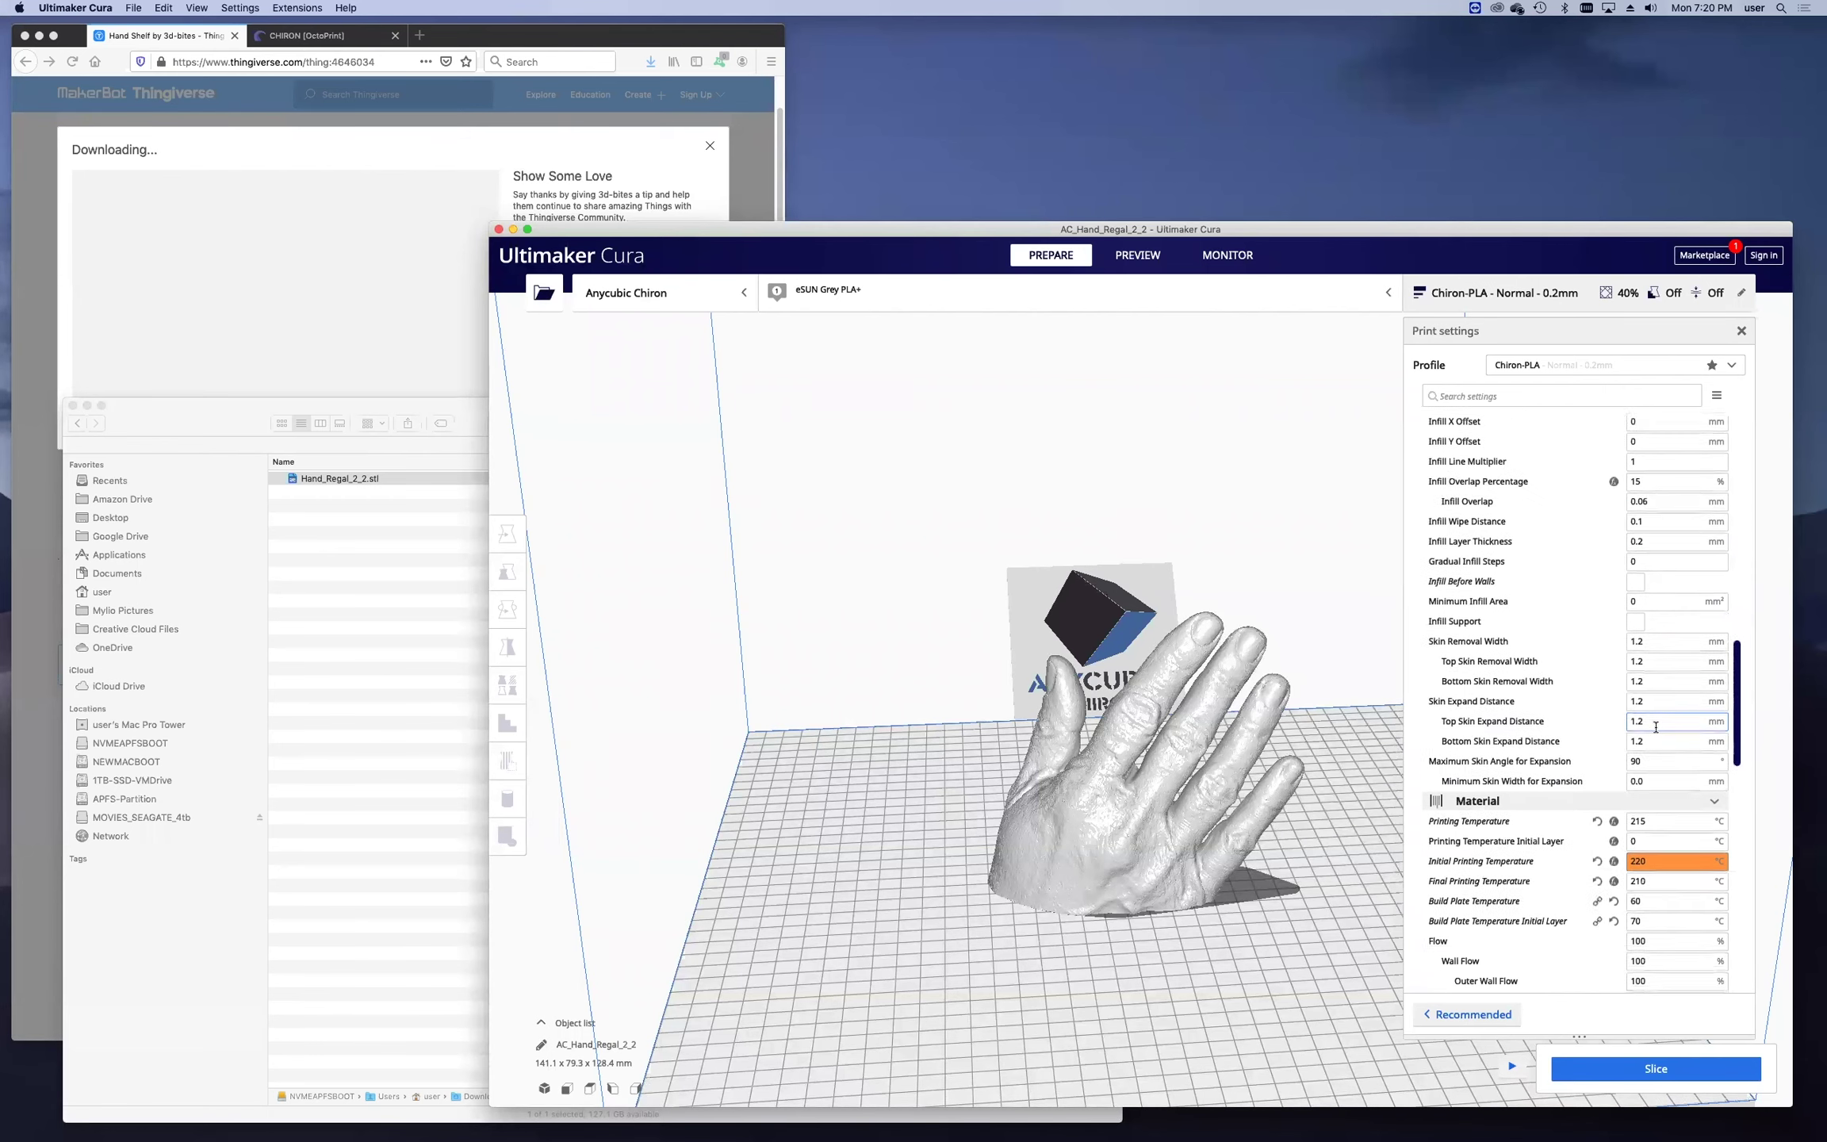
{"action": "scroll", "coordinate": [1656, 727], "scroll_direction": "down", "scroll_amount": 3}
{"action": "scroll", "coordinate": [1655, 730], "scroll_direction": "down", "scroll_amount": 5}
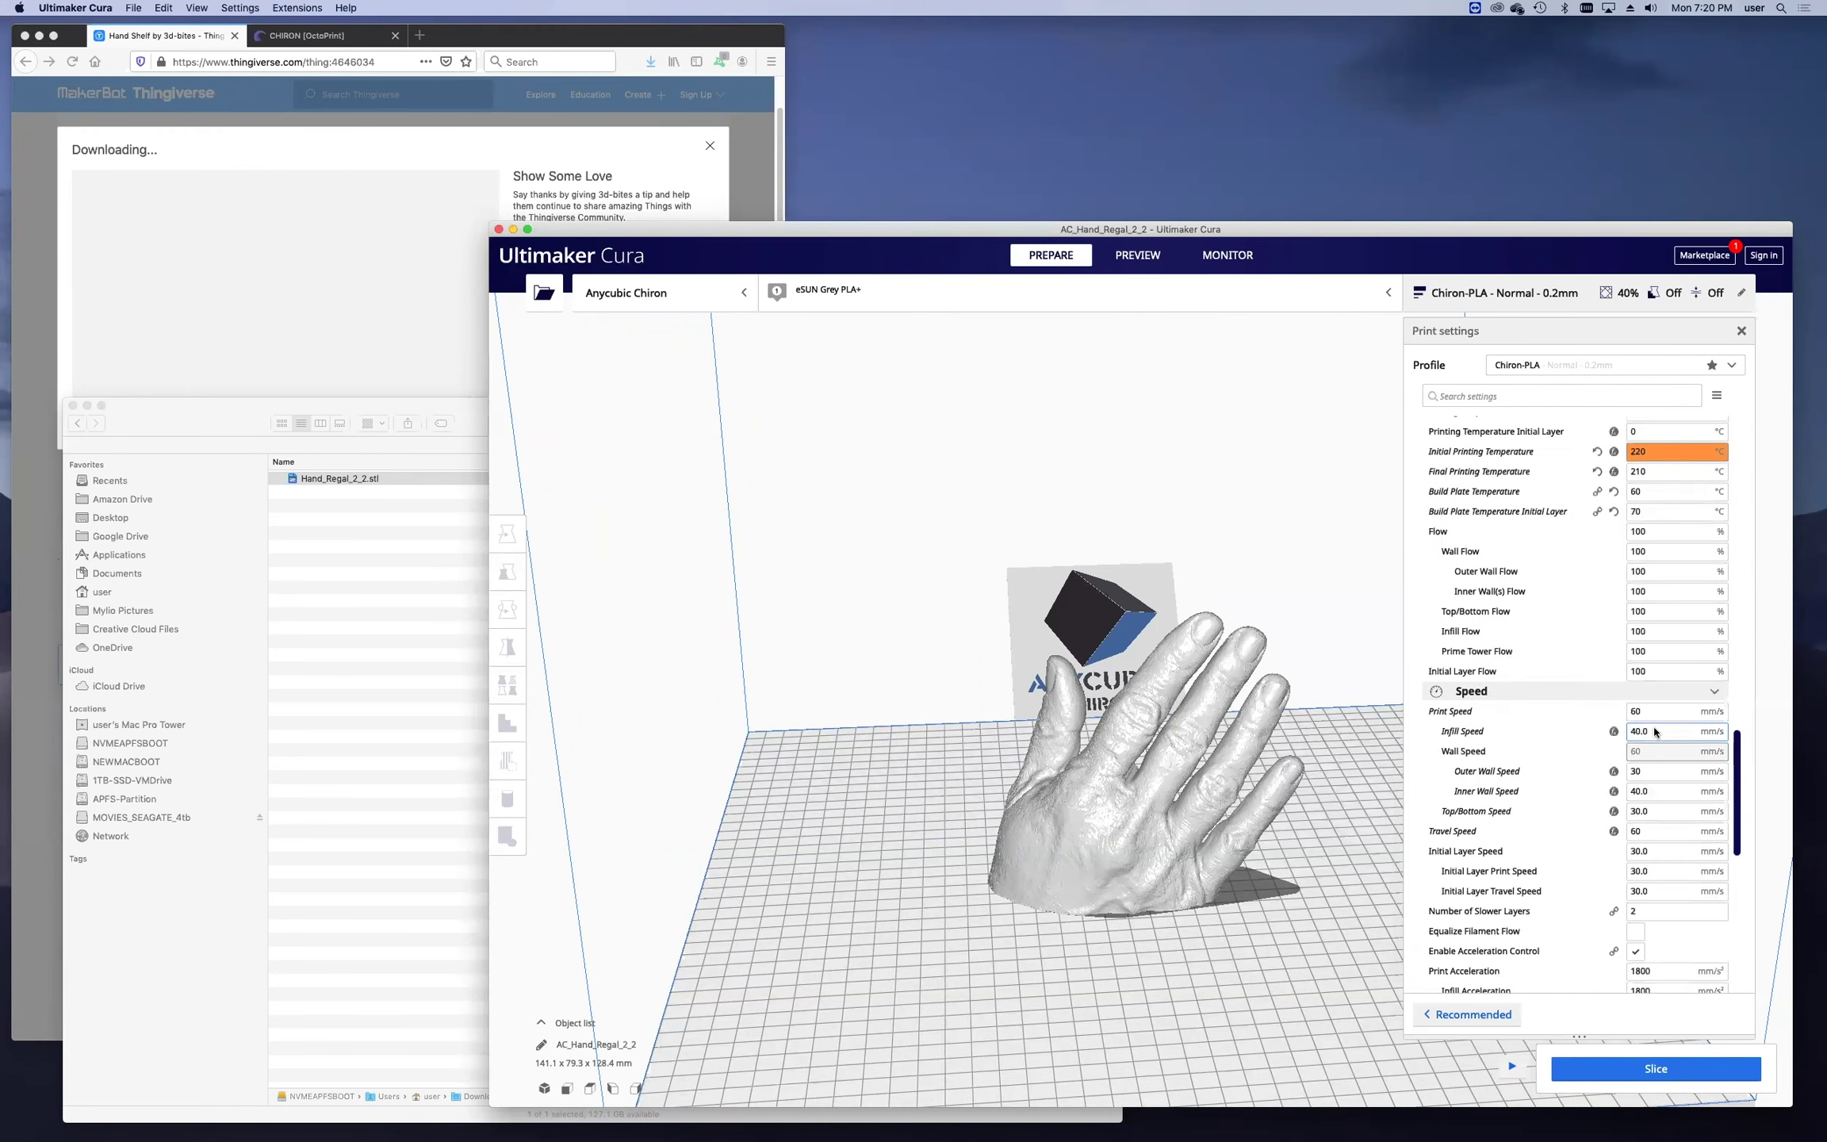
{"action": "scroll", "coordinate": [1655, 731], "scroll_direction": "down", "scroll_amount": 1}
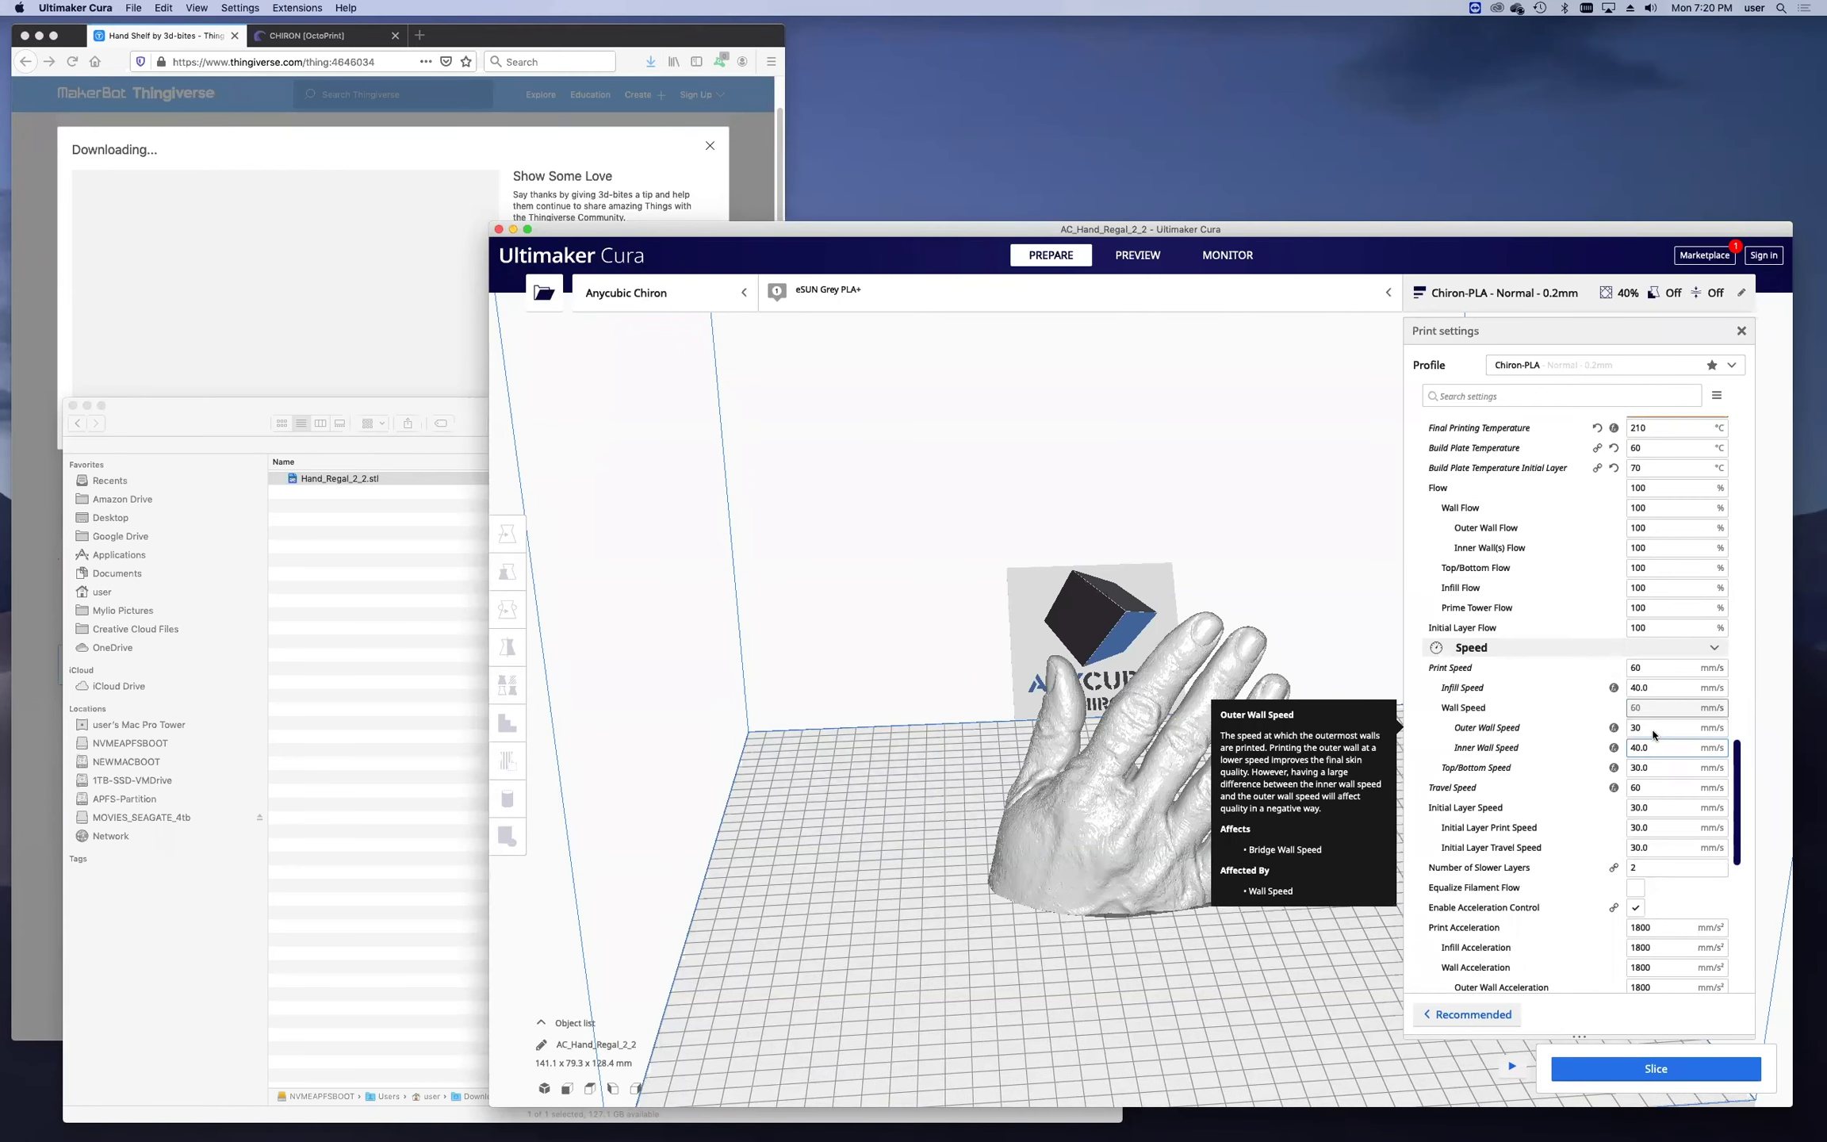
{"action": "mouse_move", "coordinate": [1648, 743]}
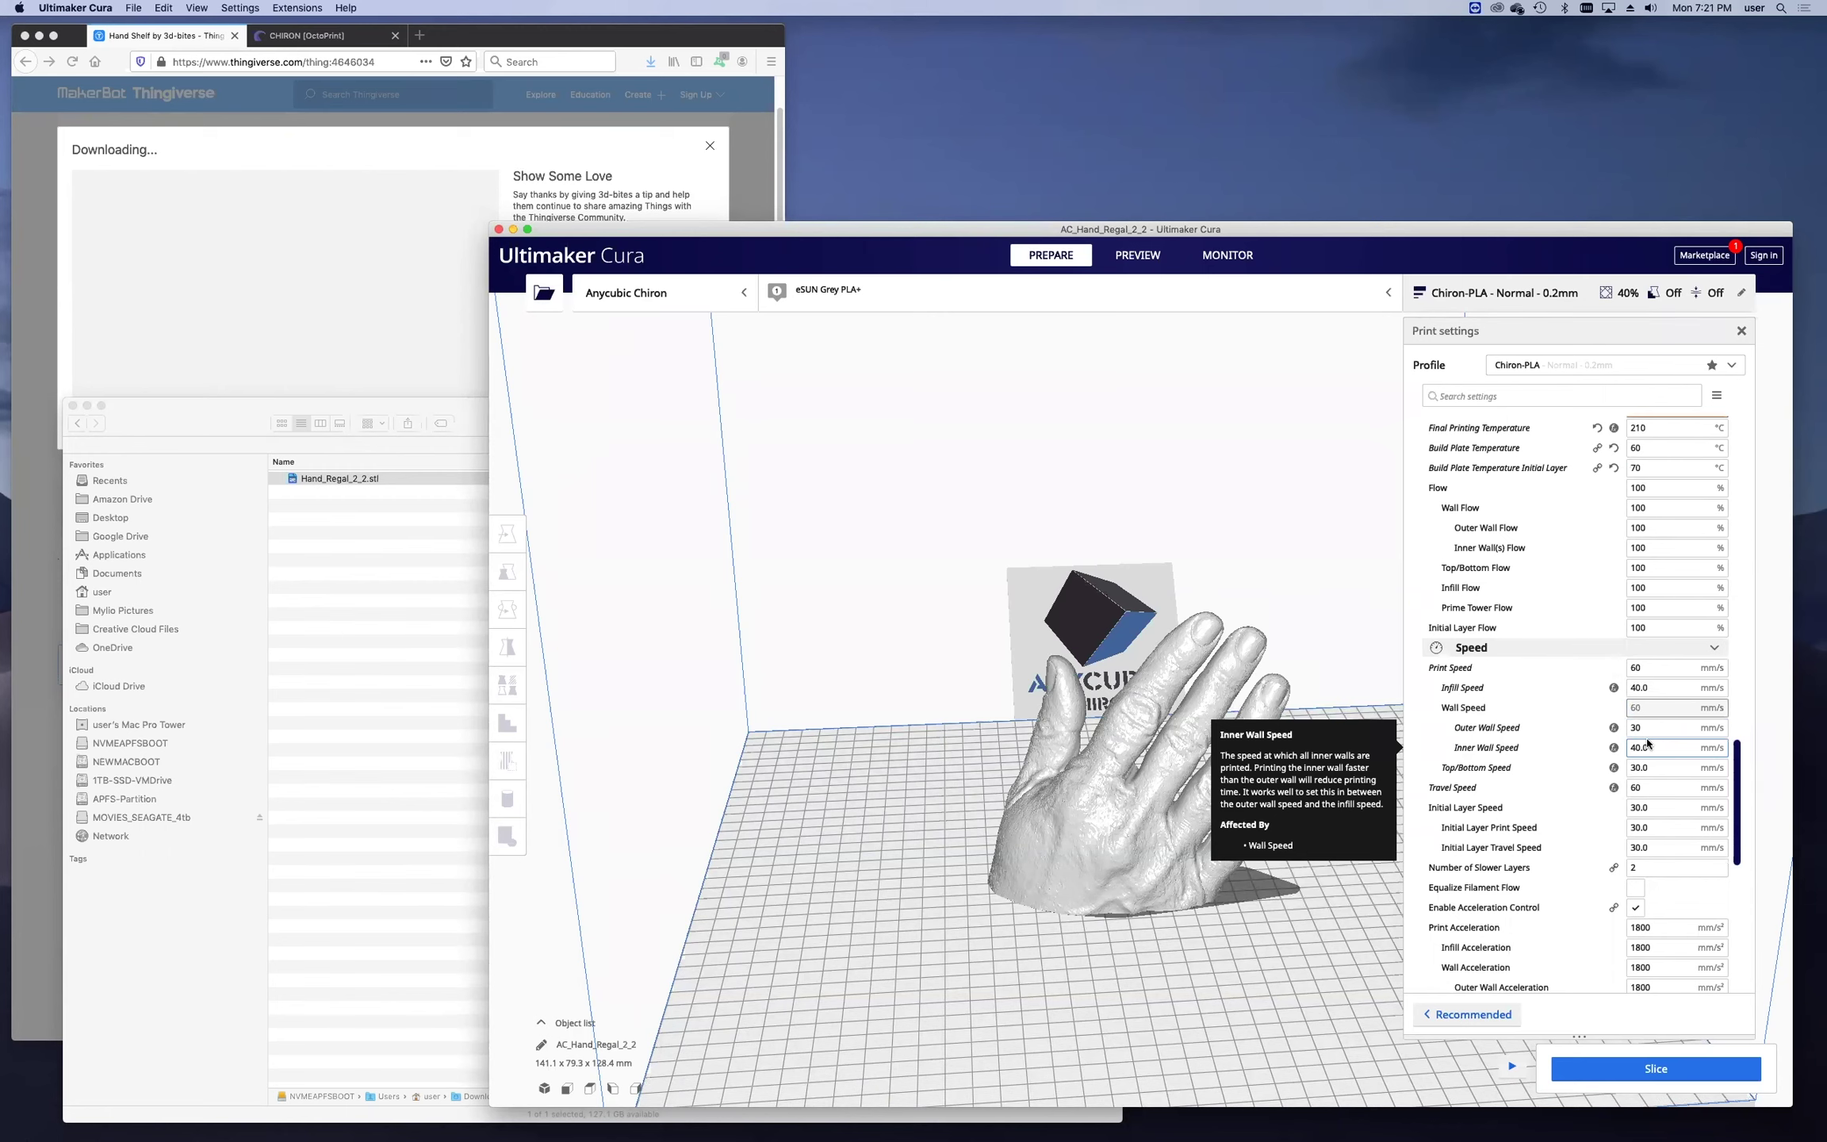
{"action": "scroll", "coordinate": [1648, 743], "scroll_direction": "down", "scroll_amount": 2}
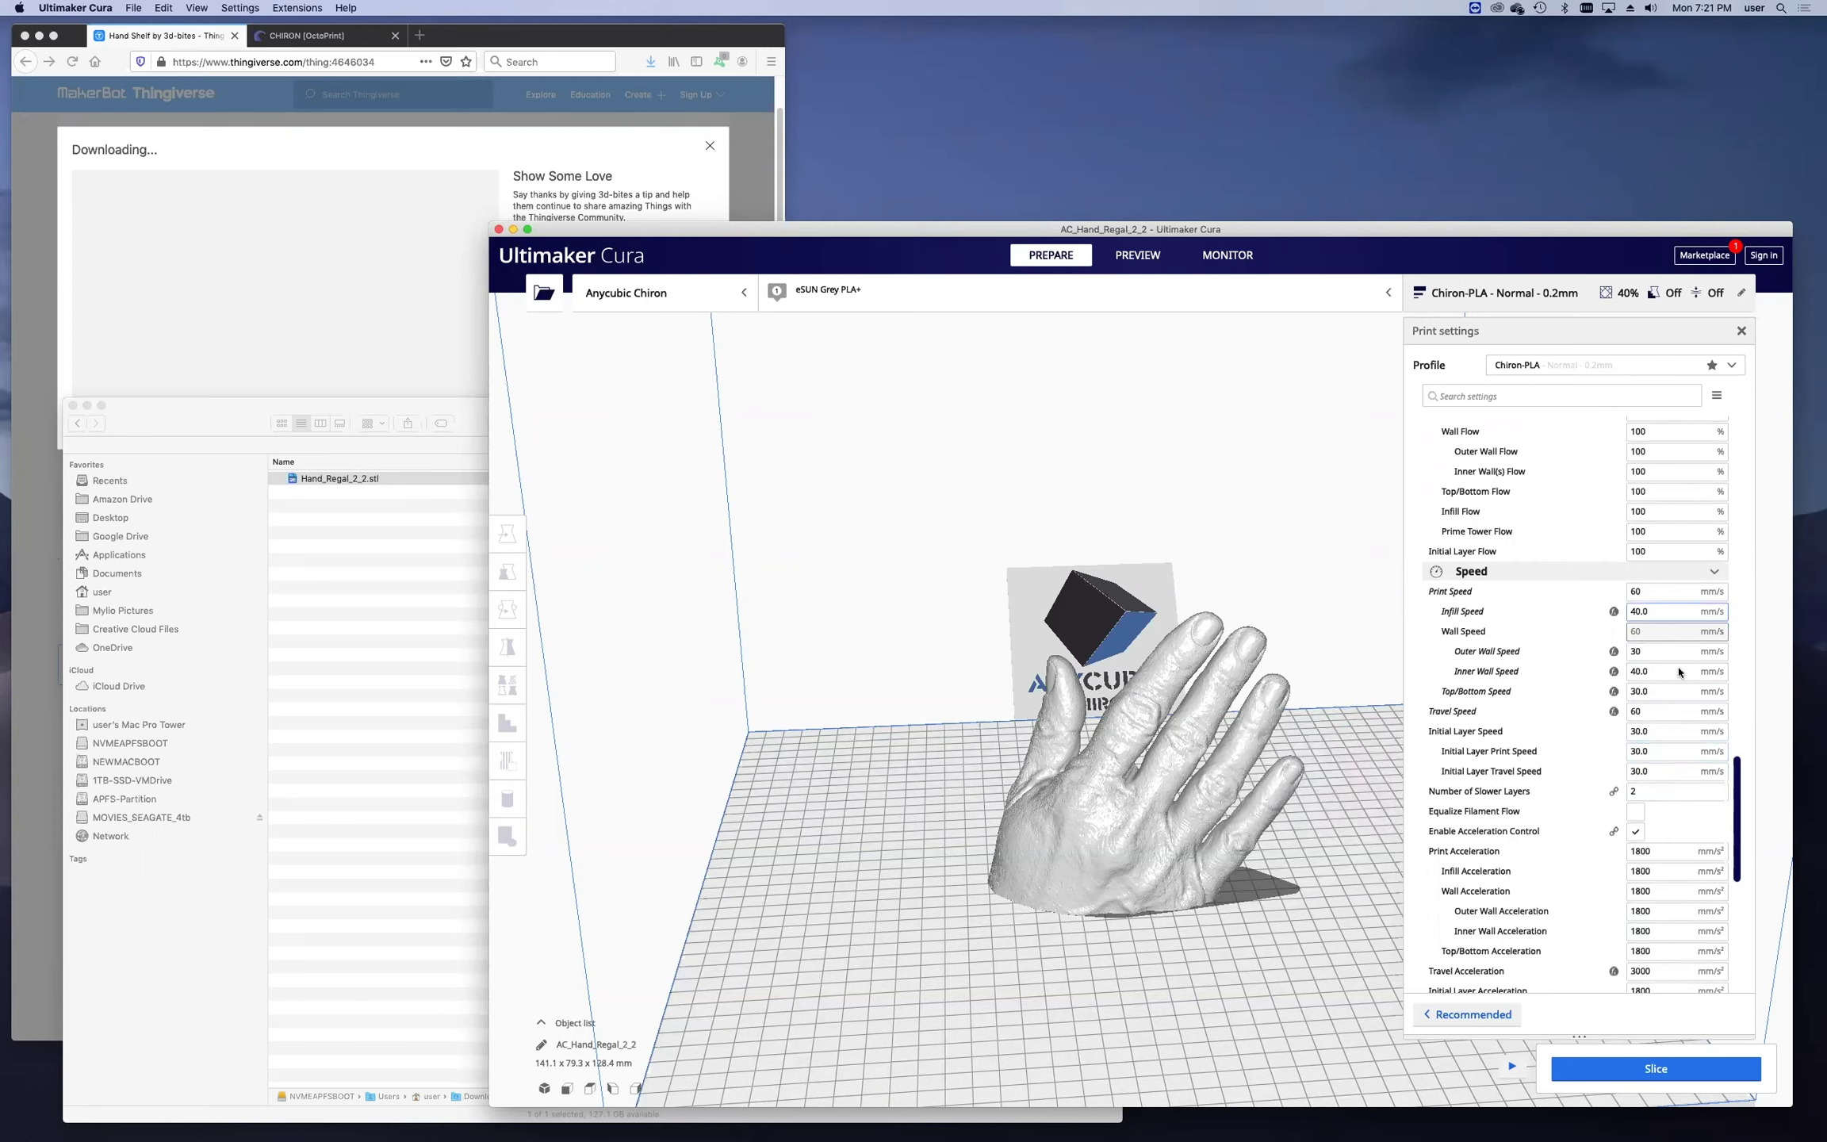
{"action": "scroll", "coordinate": [1678, 793], "scroll_direction": "down", "scroll_amount": 5}
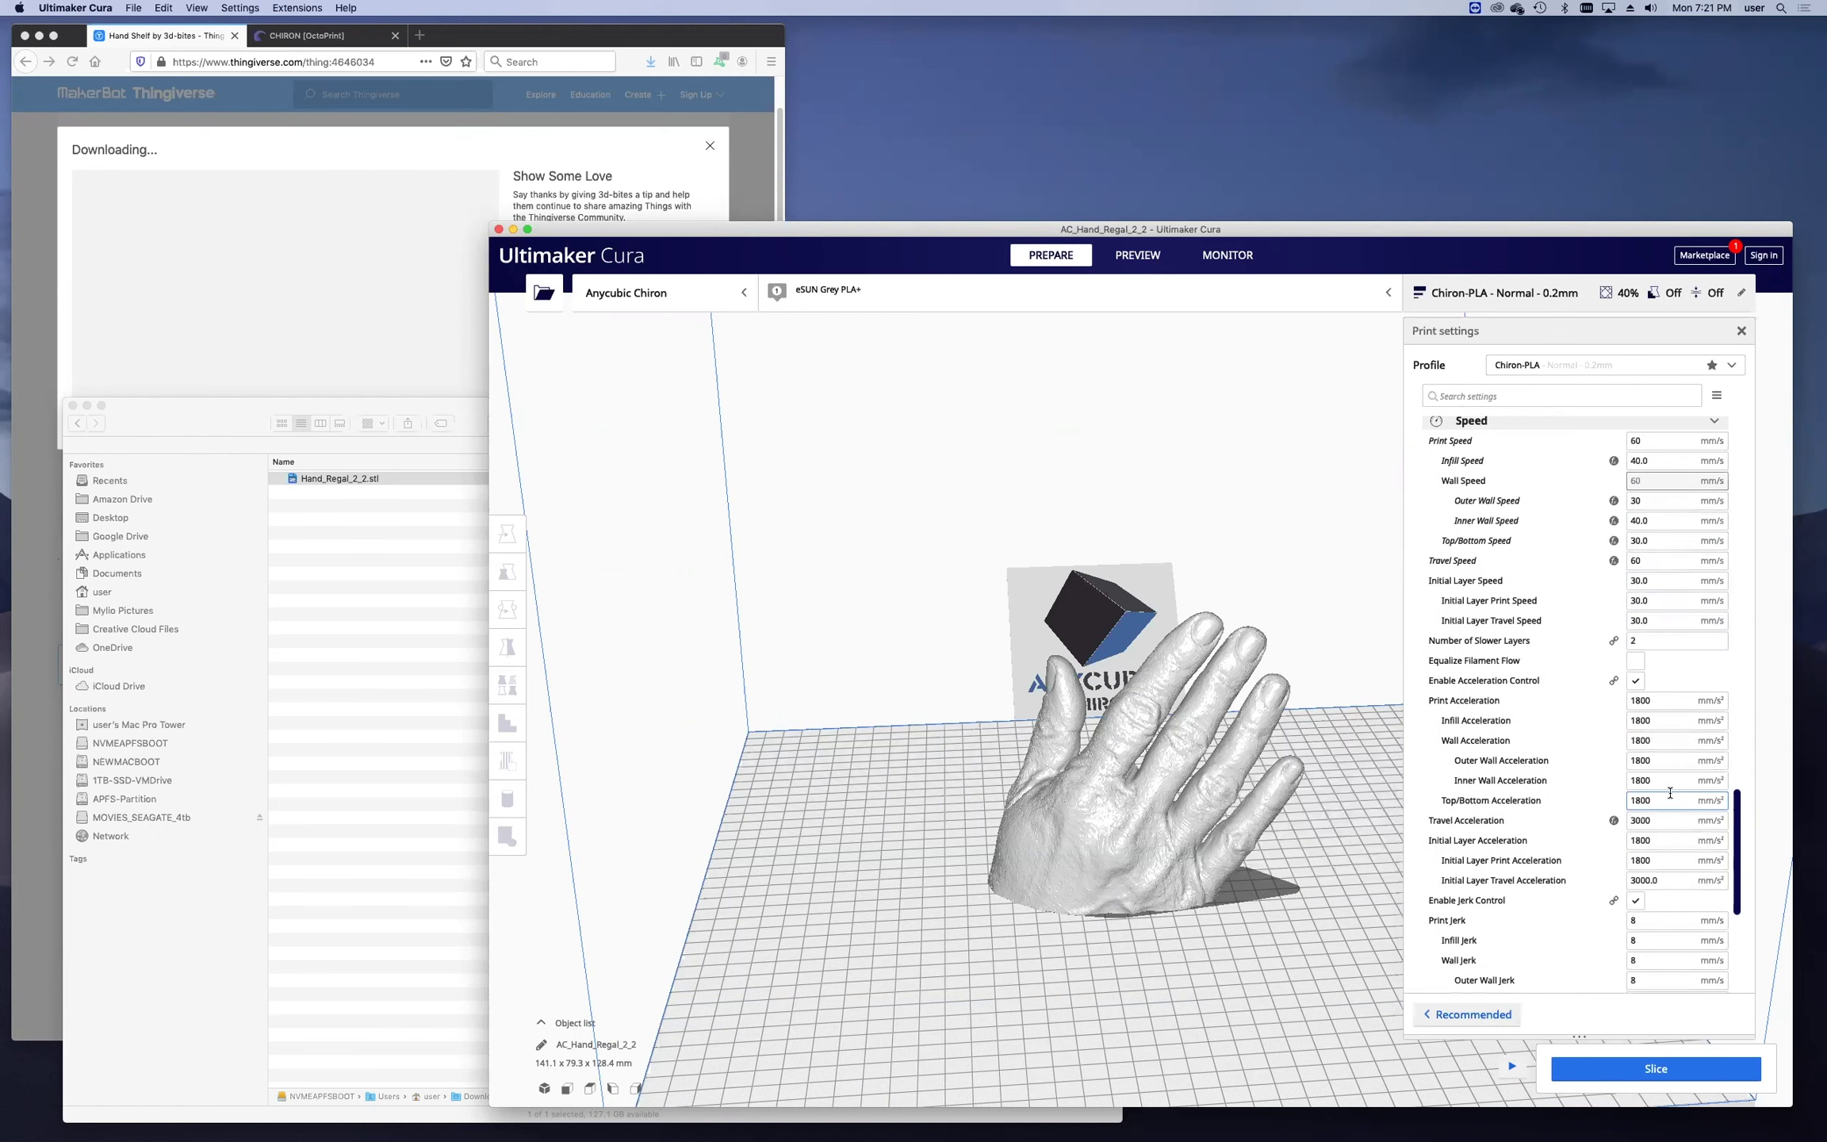
{"action": "scroll", "coordinate": [1670, 793], "scroll_direction": "down", "scroll_amount": 1}
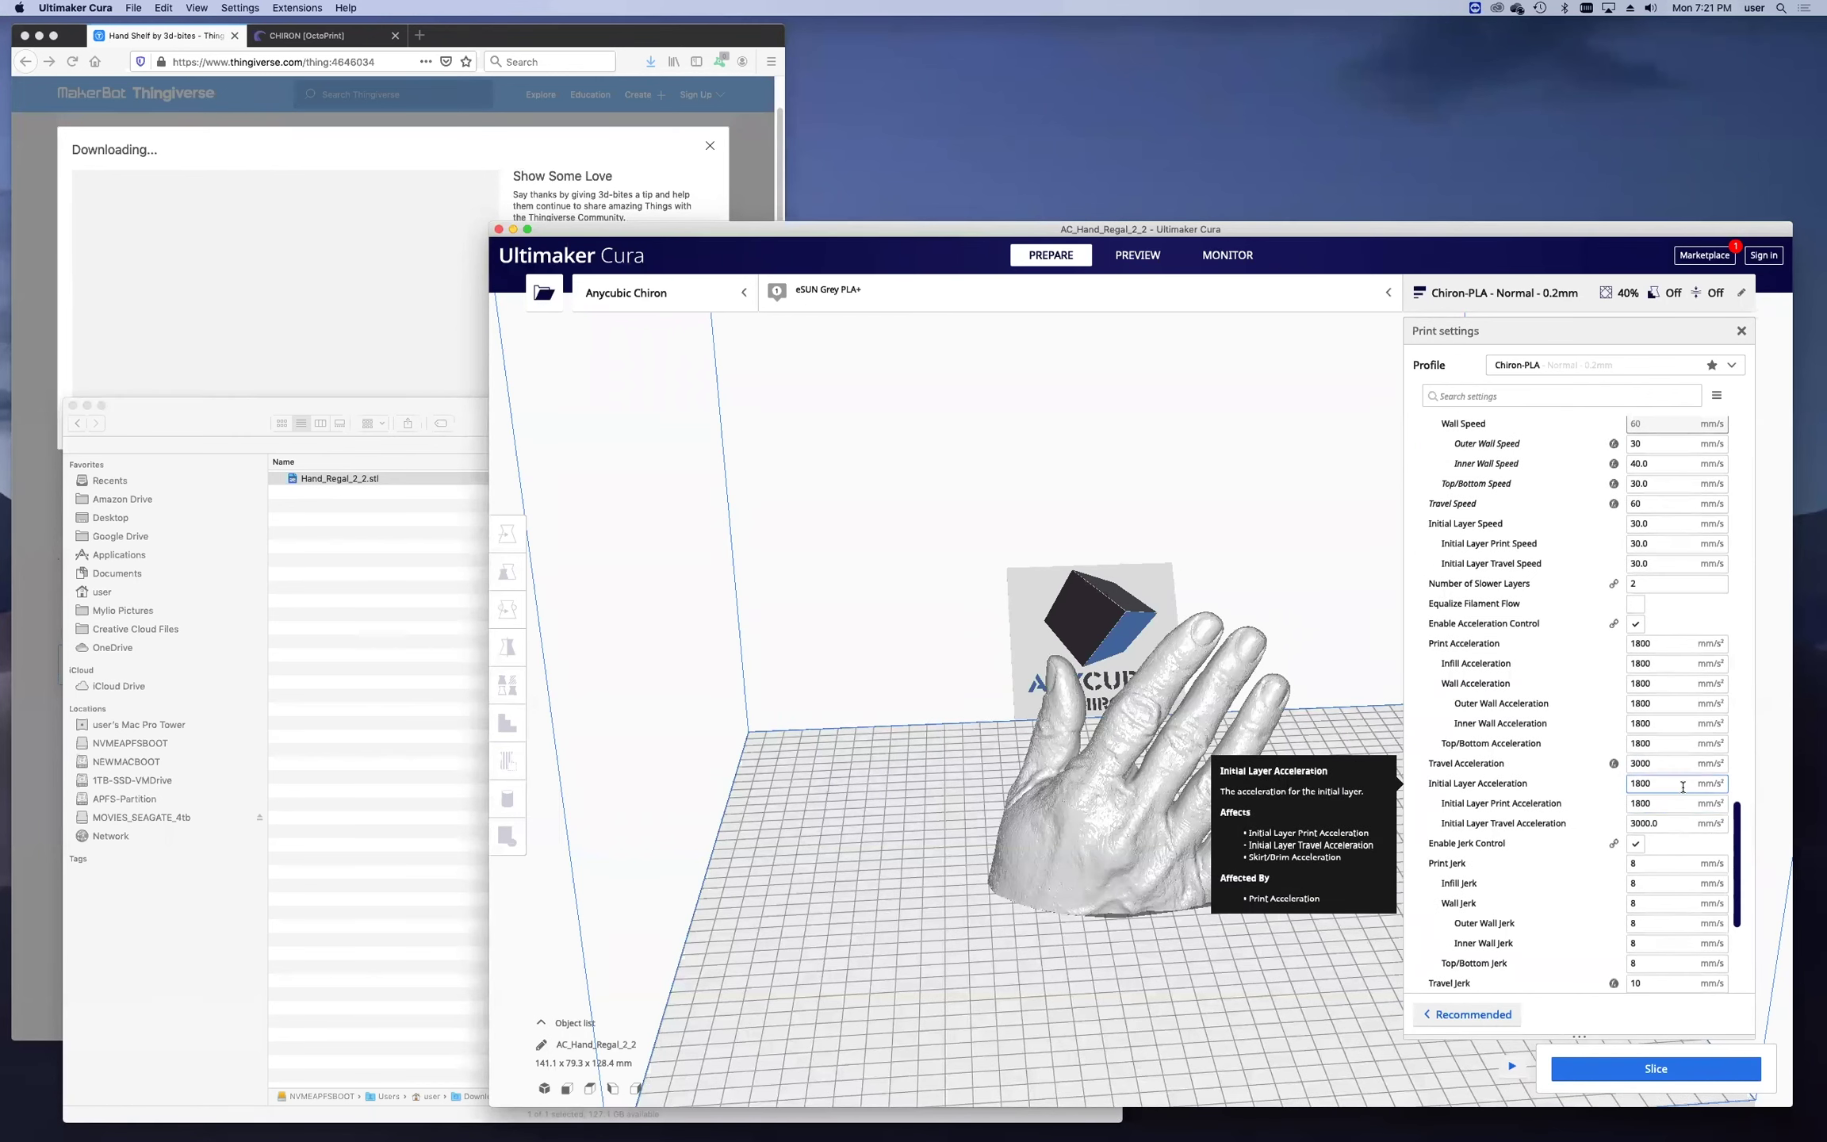
{"action": "scroll", "coordinate": [1683, 787], "scroll_direction": "down", "scroll_amount": 9}
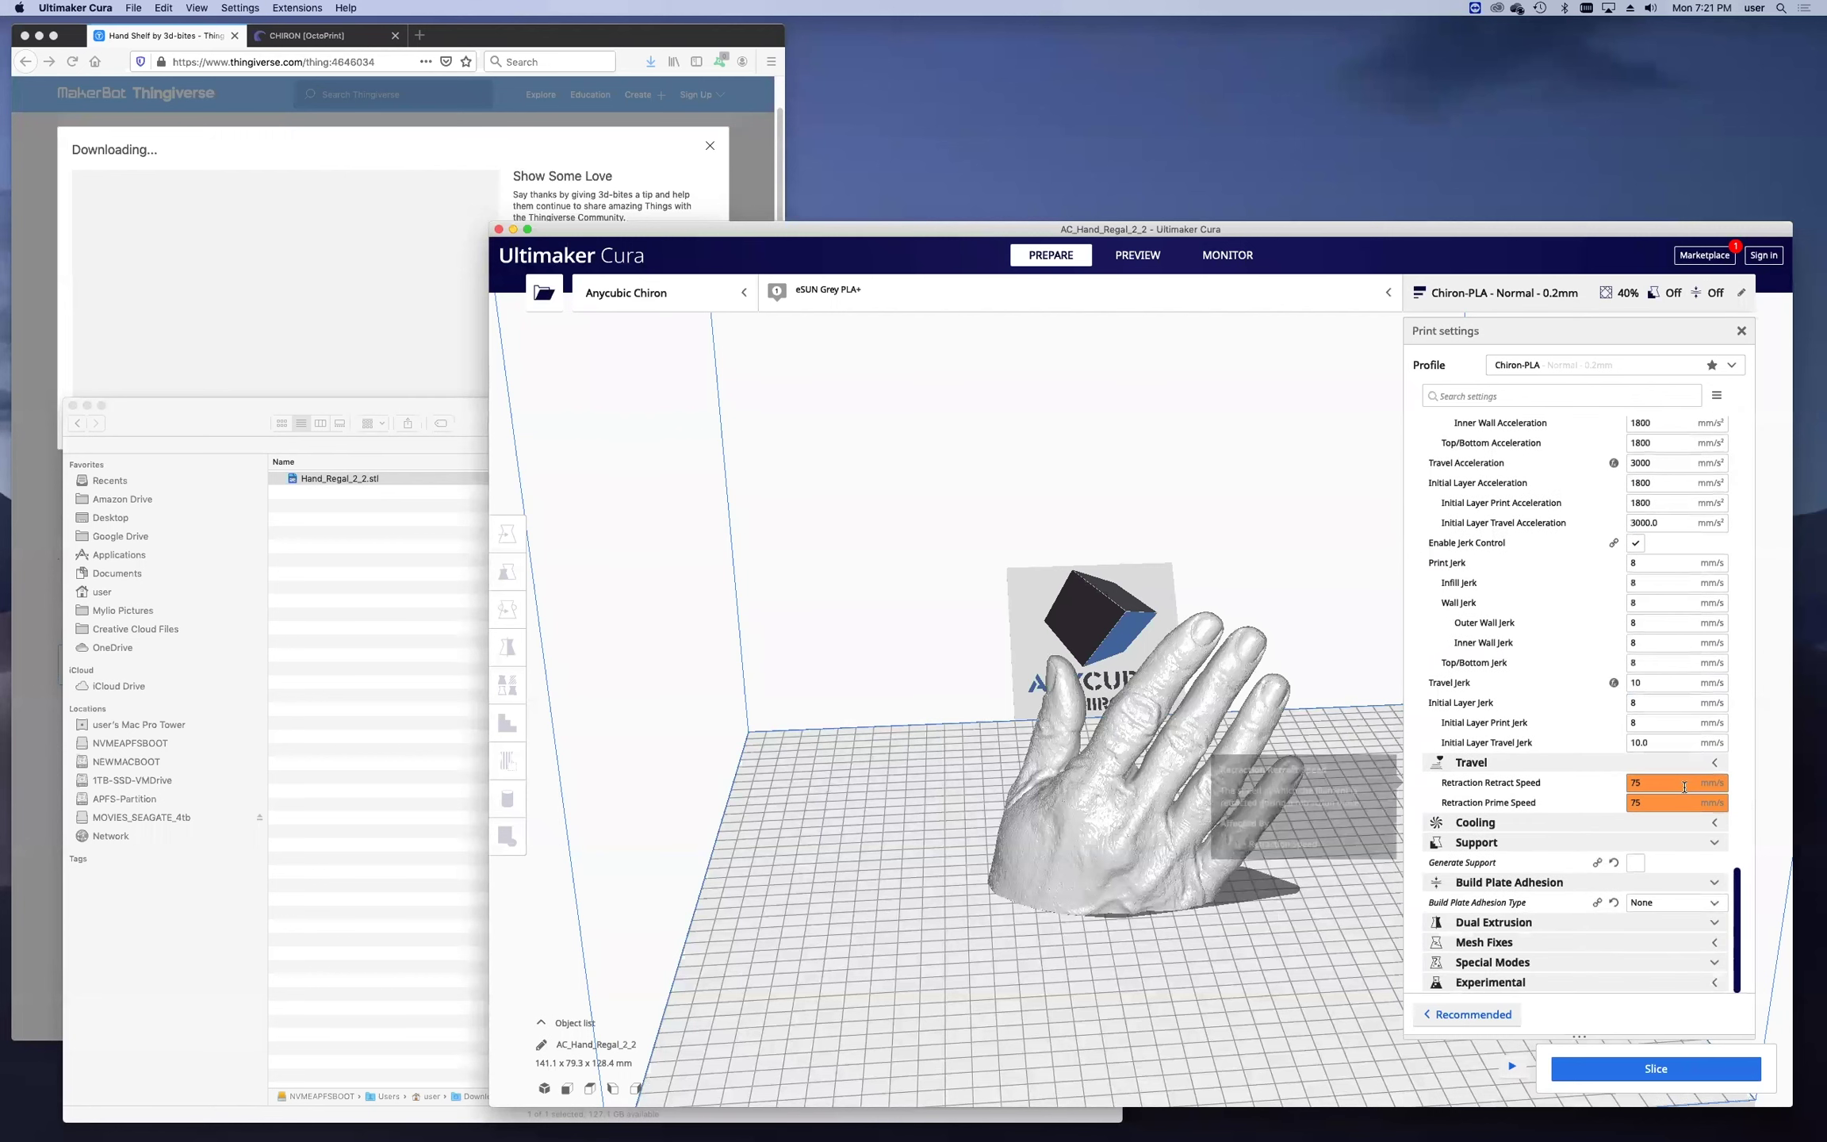
{"action": "left_click", "coordinate": [1648, 785]}
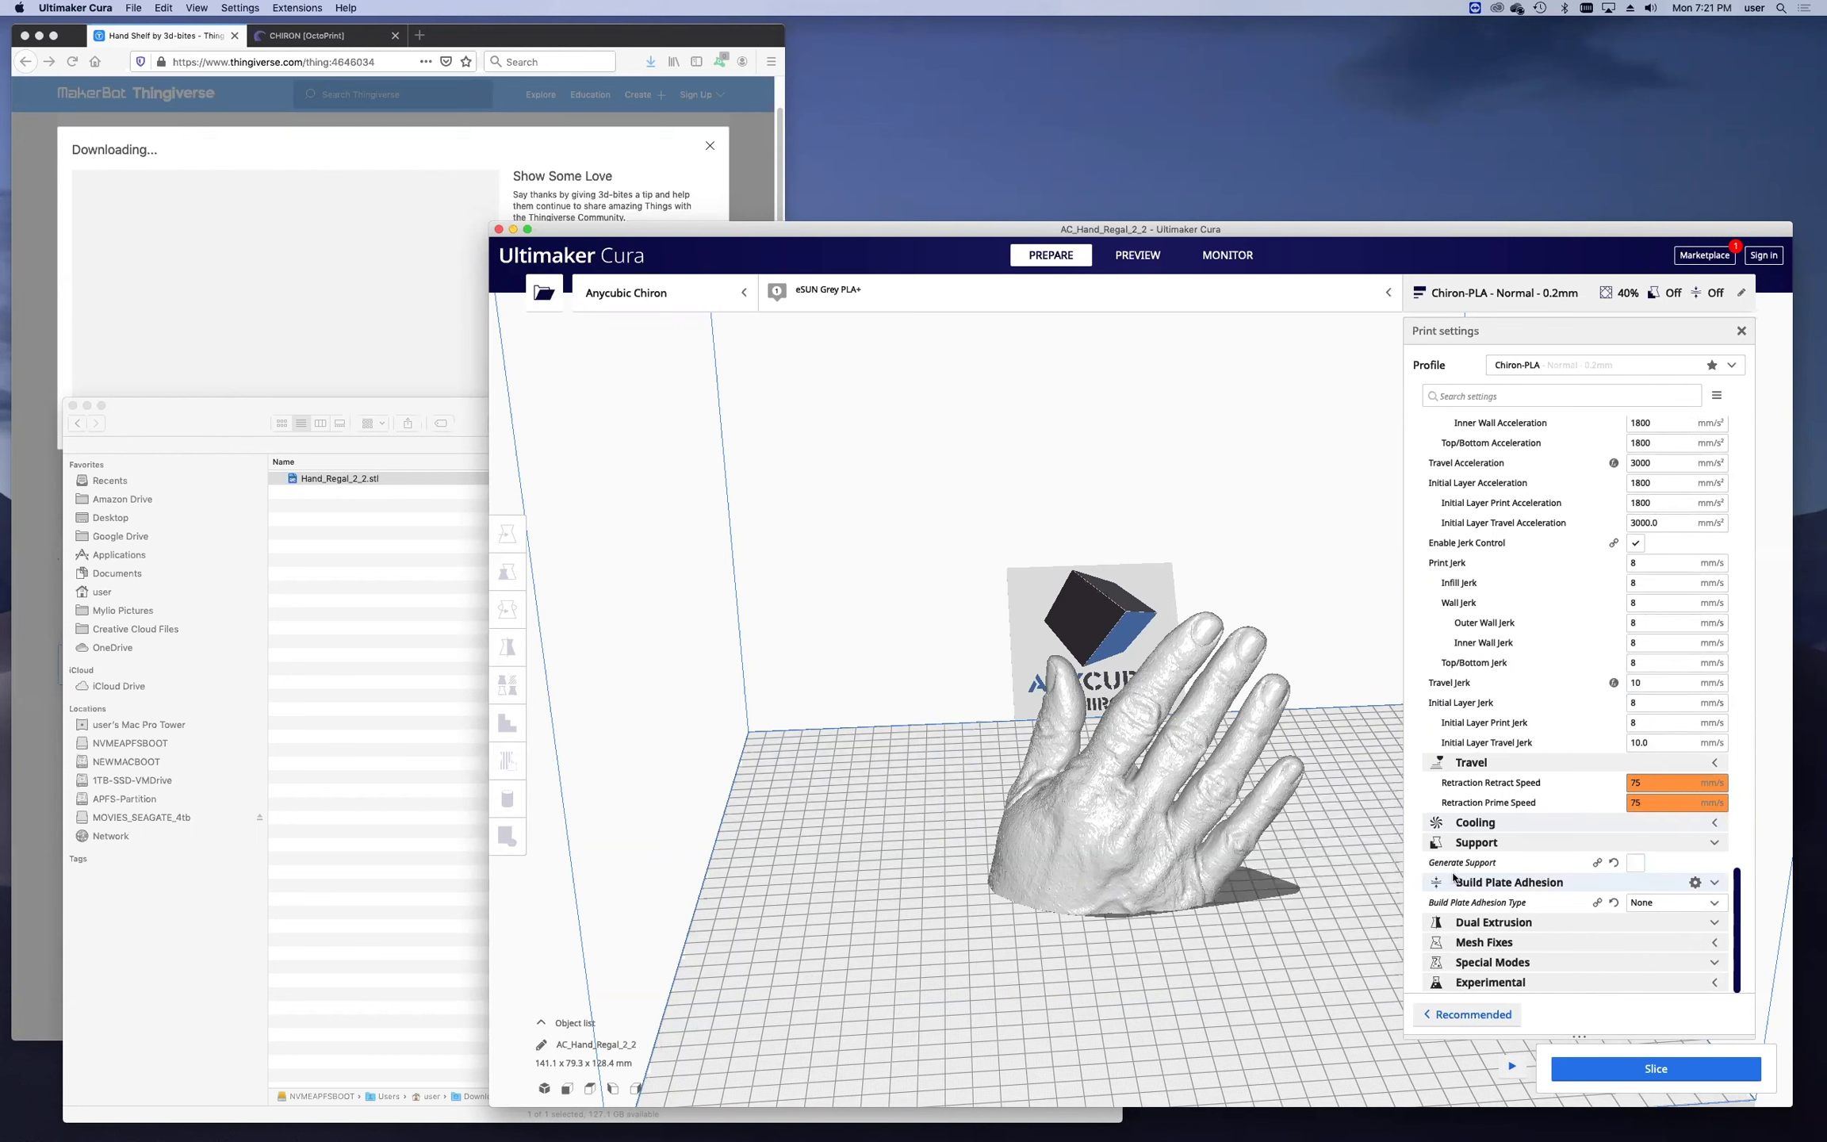
Enable Generate Support for the hand model and examine the support settings.
{"action": "left_click", "coordinate": [1635, 862]}
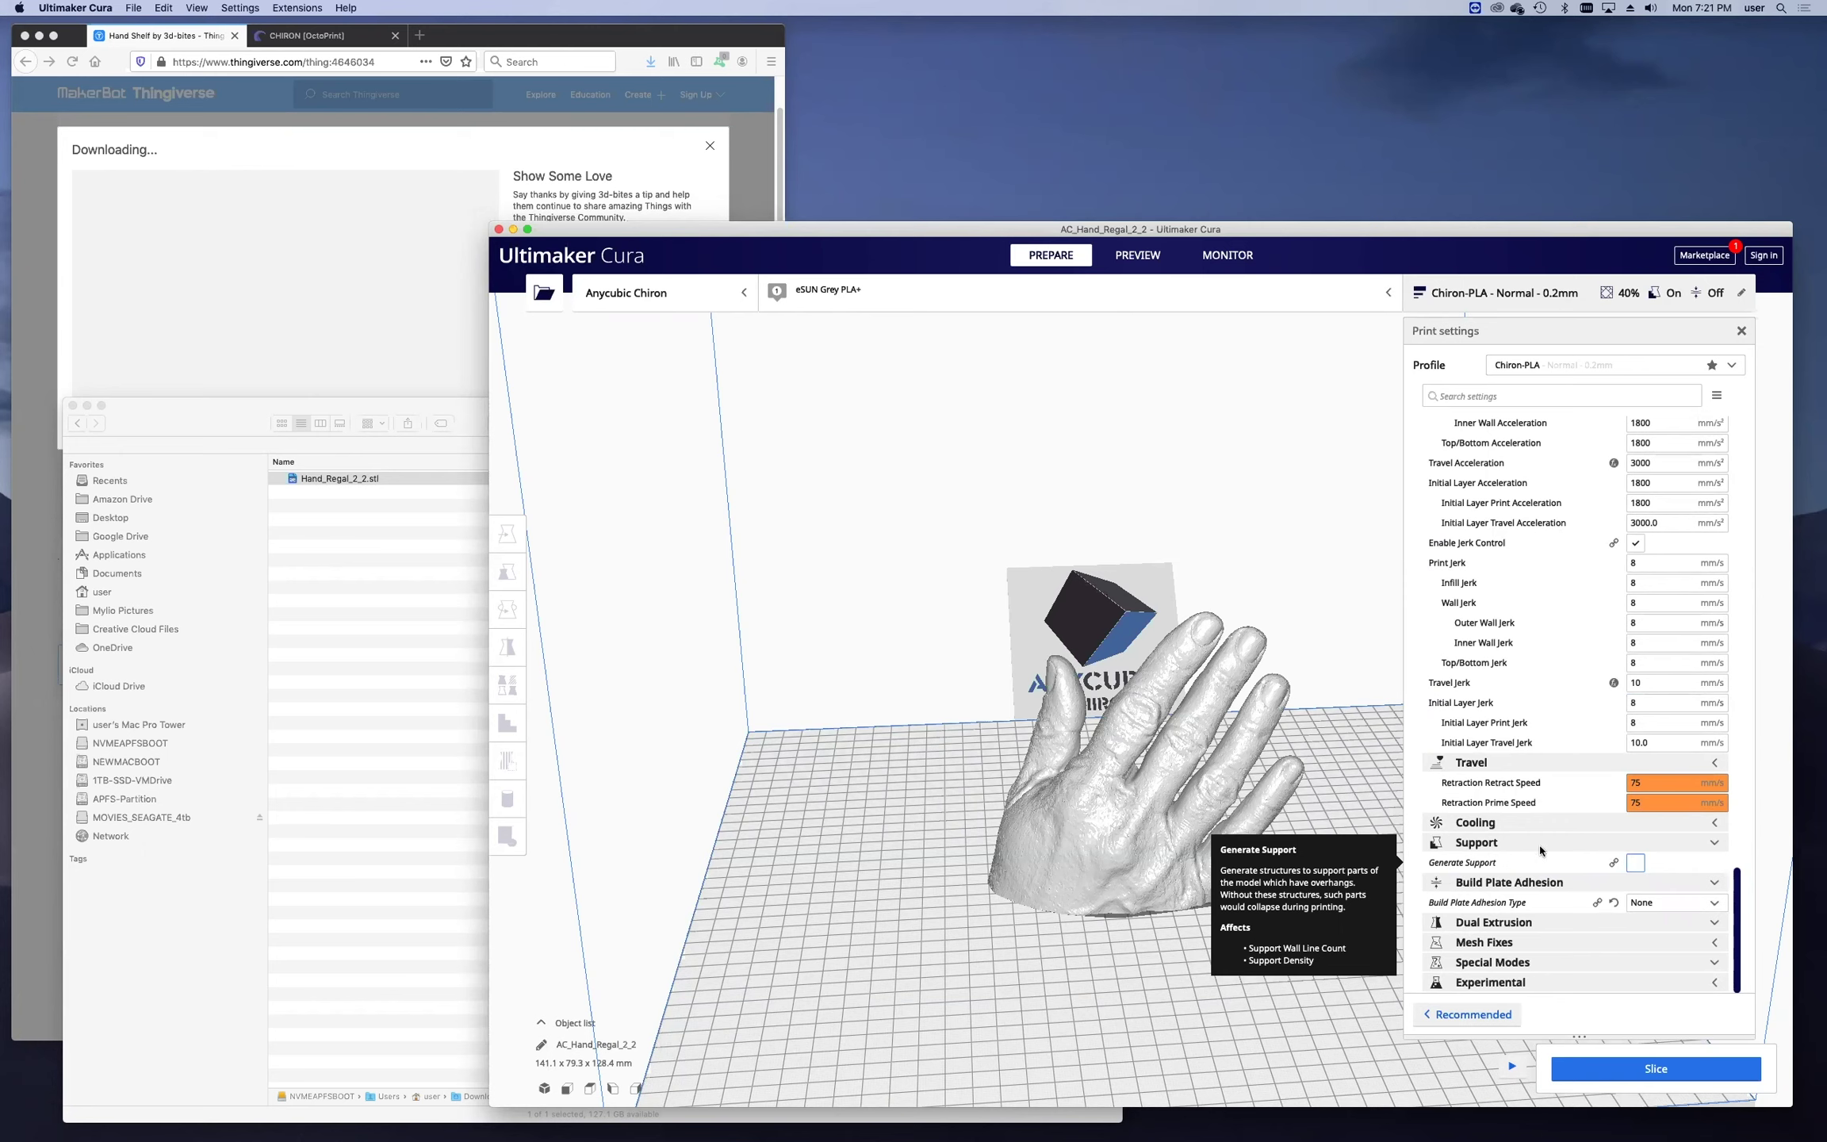
{"action": "scroll", "coordinate": [1644, 724], "scroll_direction": "up", "scroll_amount": 5}
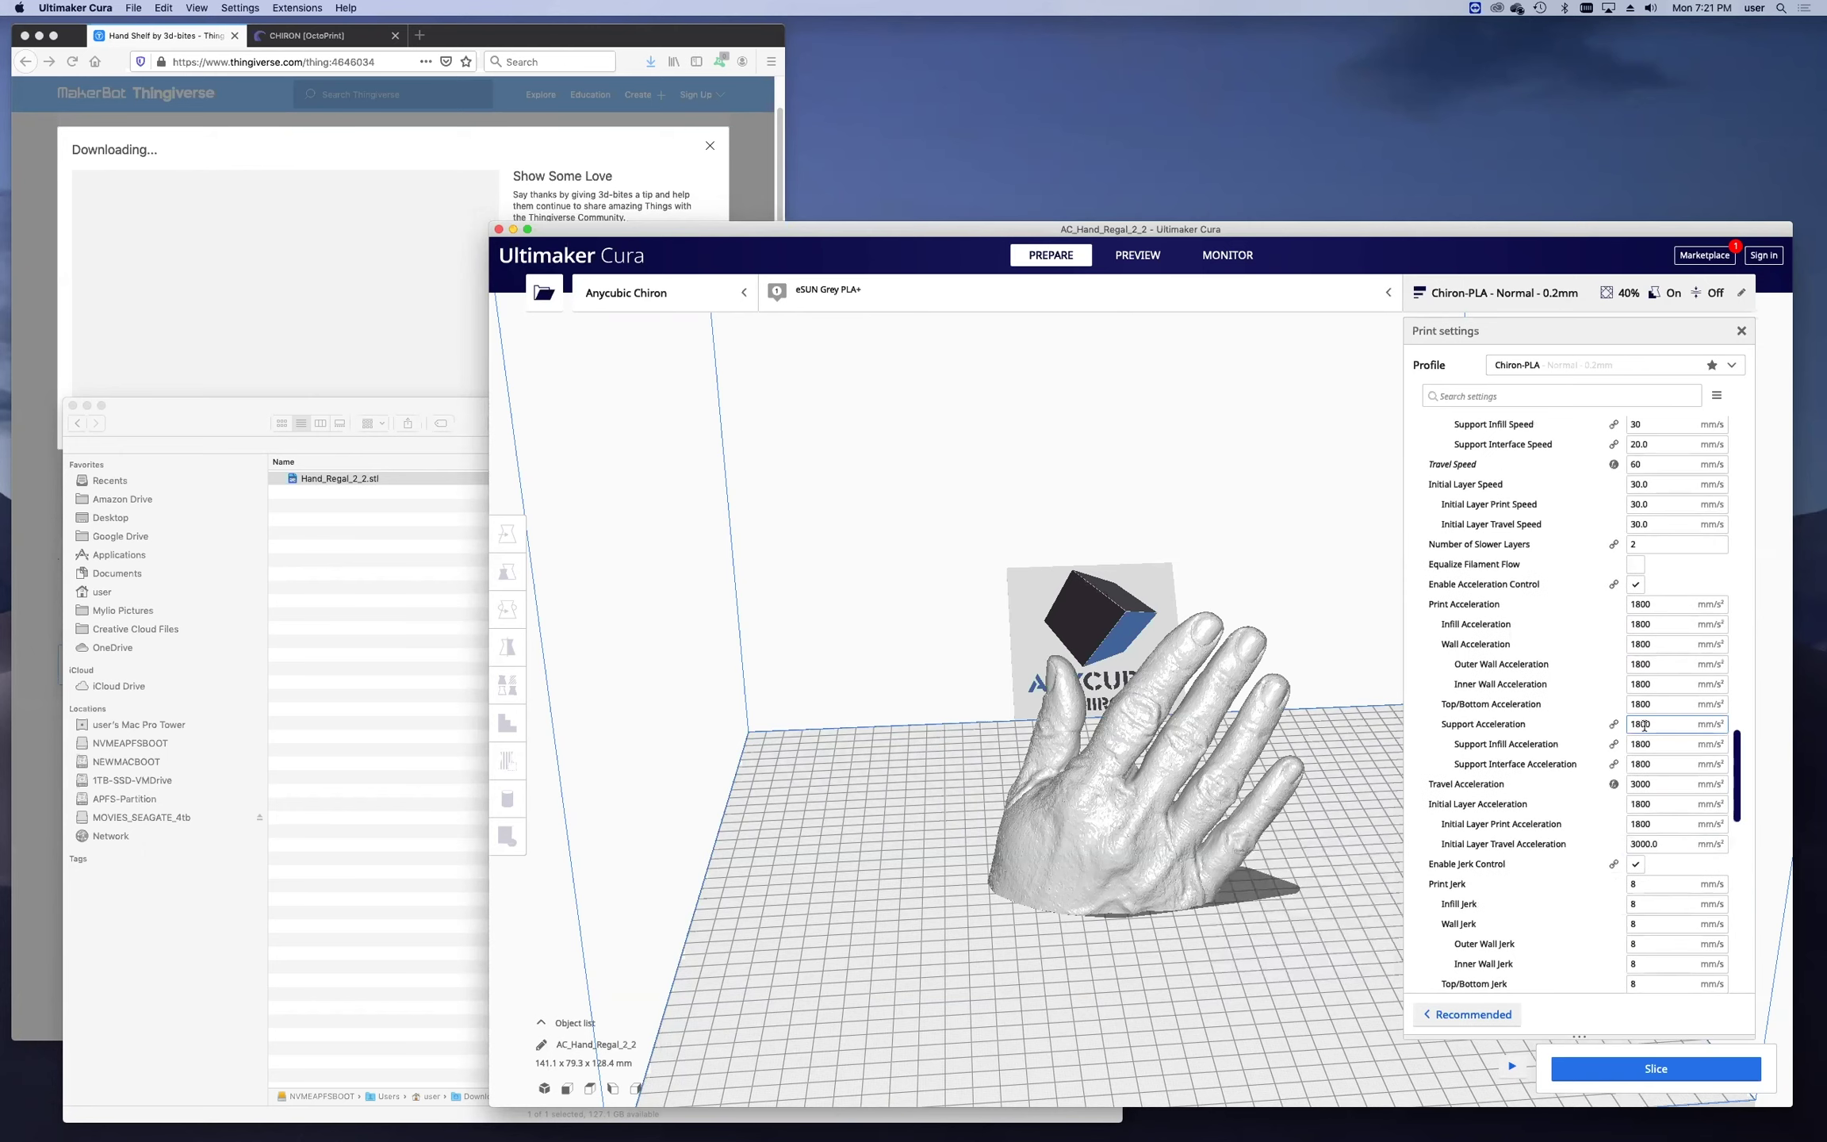
{"action": "scroll", "coordinate": [1644, 725], "scroll_direction": "up", "scroll_amount": 4}
{"action": "scroll", "coordinate": [1633, 695], "scroll_direction": "down", "scroll_amount": 6}
{"action": "scroll", "coordinate": [1634, 696], "scroll_direction": "down", "scroll_amount": 10}
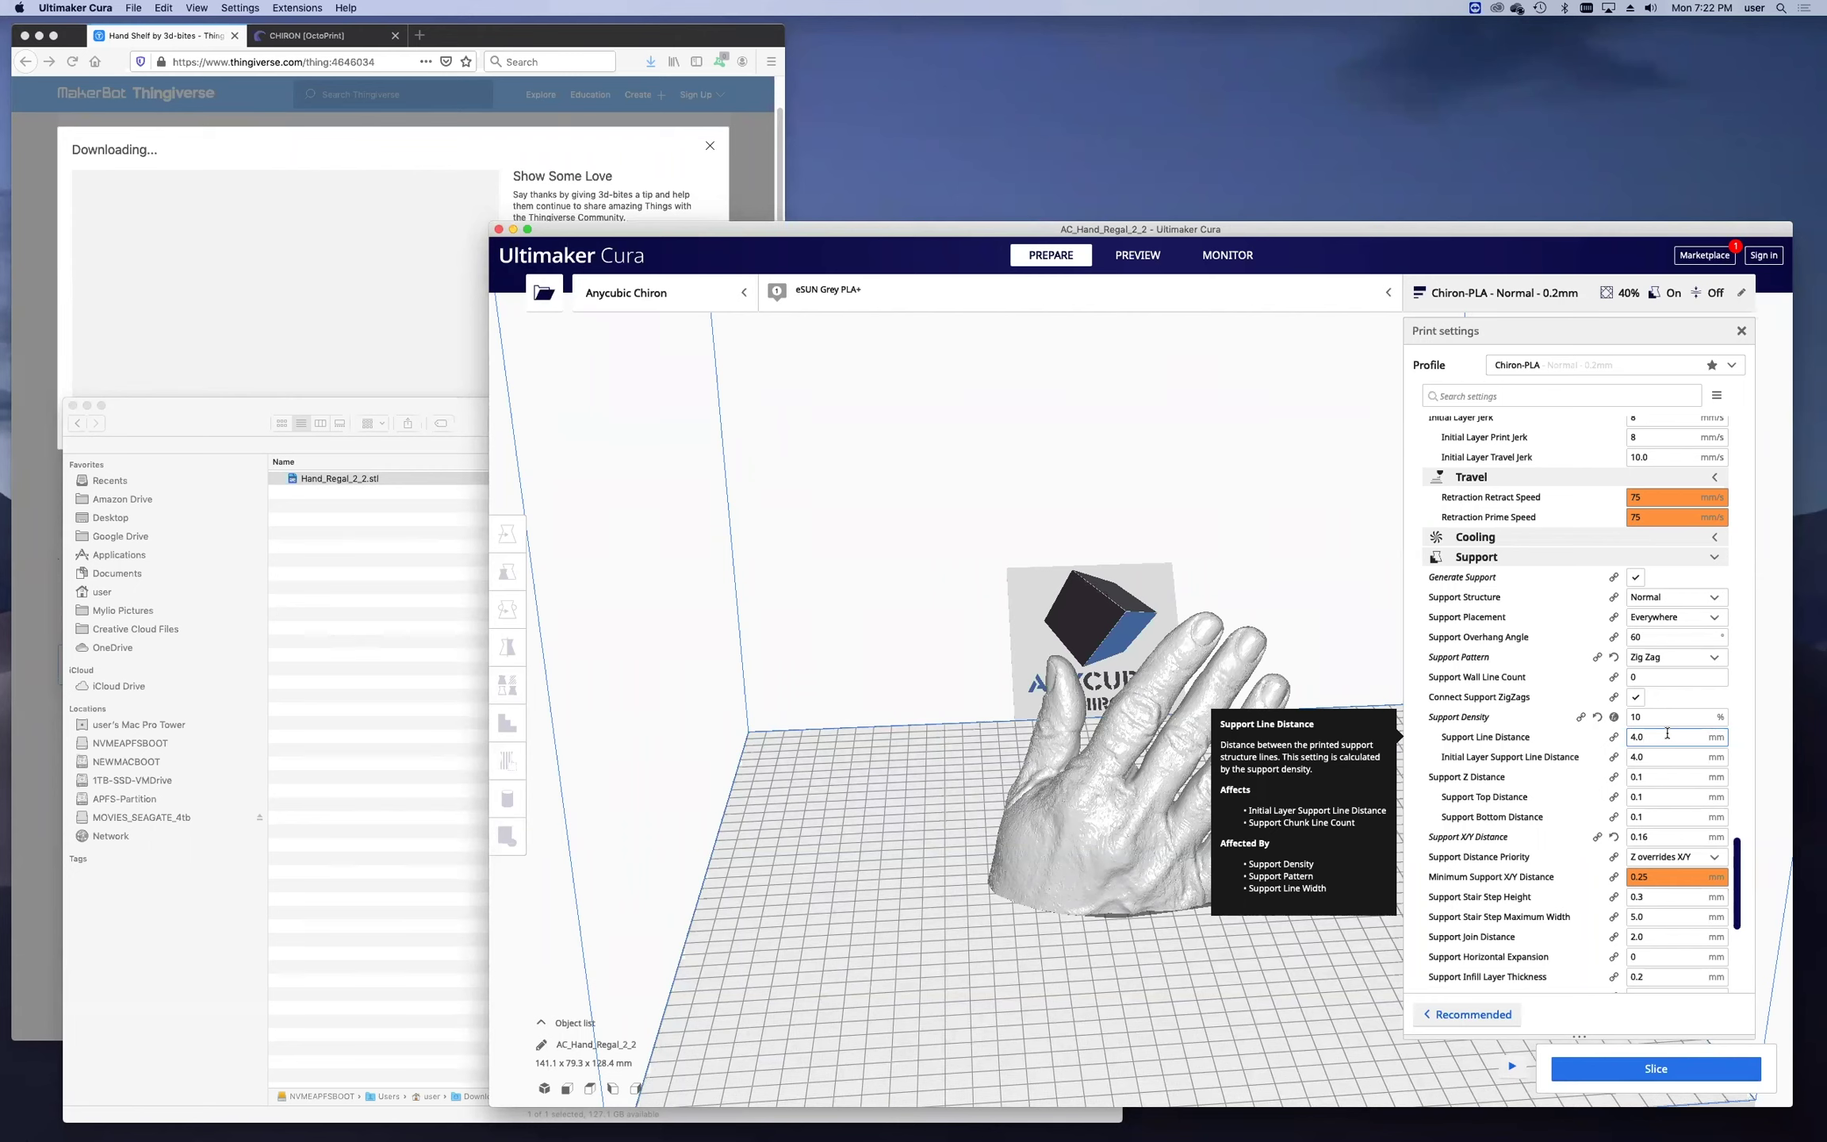
Disable Generate Support and set the Build Plate Adhesion Type to Brim.
{"action": "left_click", "coordinate": [1635, 577]}
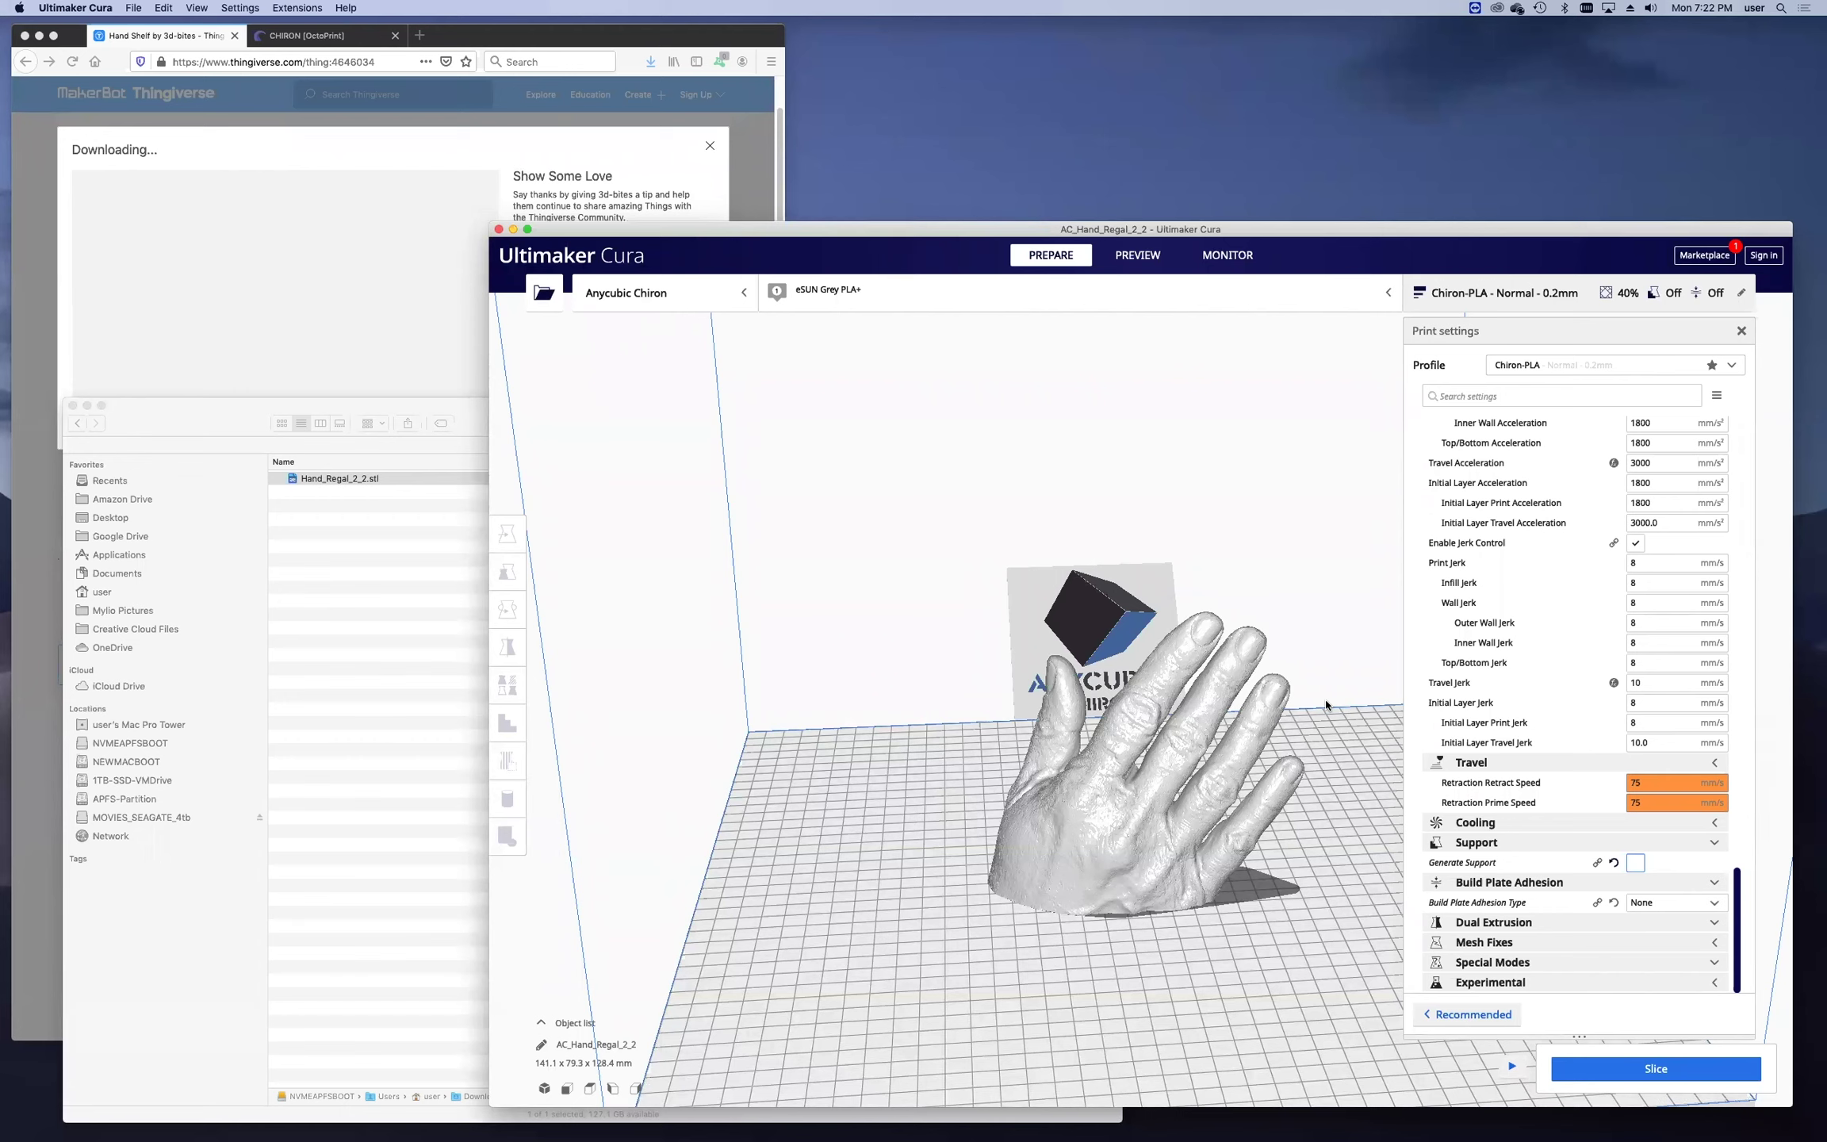
{"action": "left_click", "coordinate": [1695, 904]}
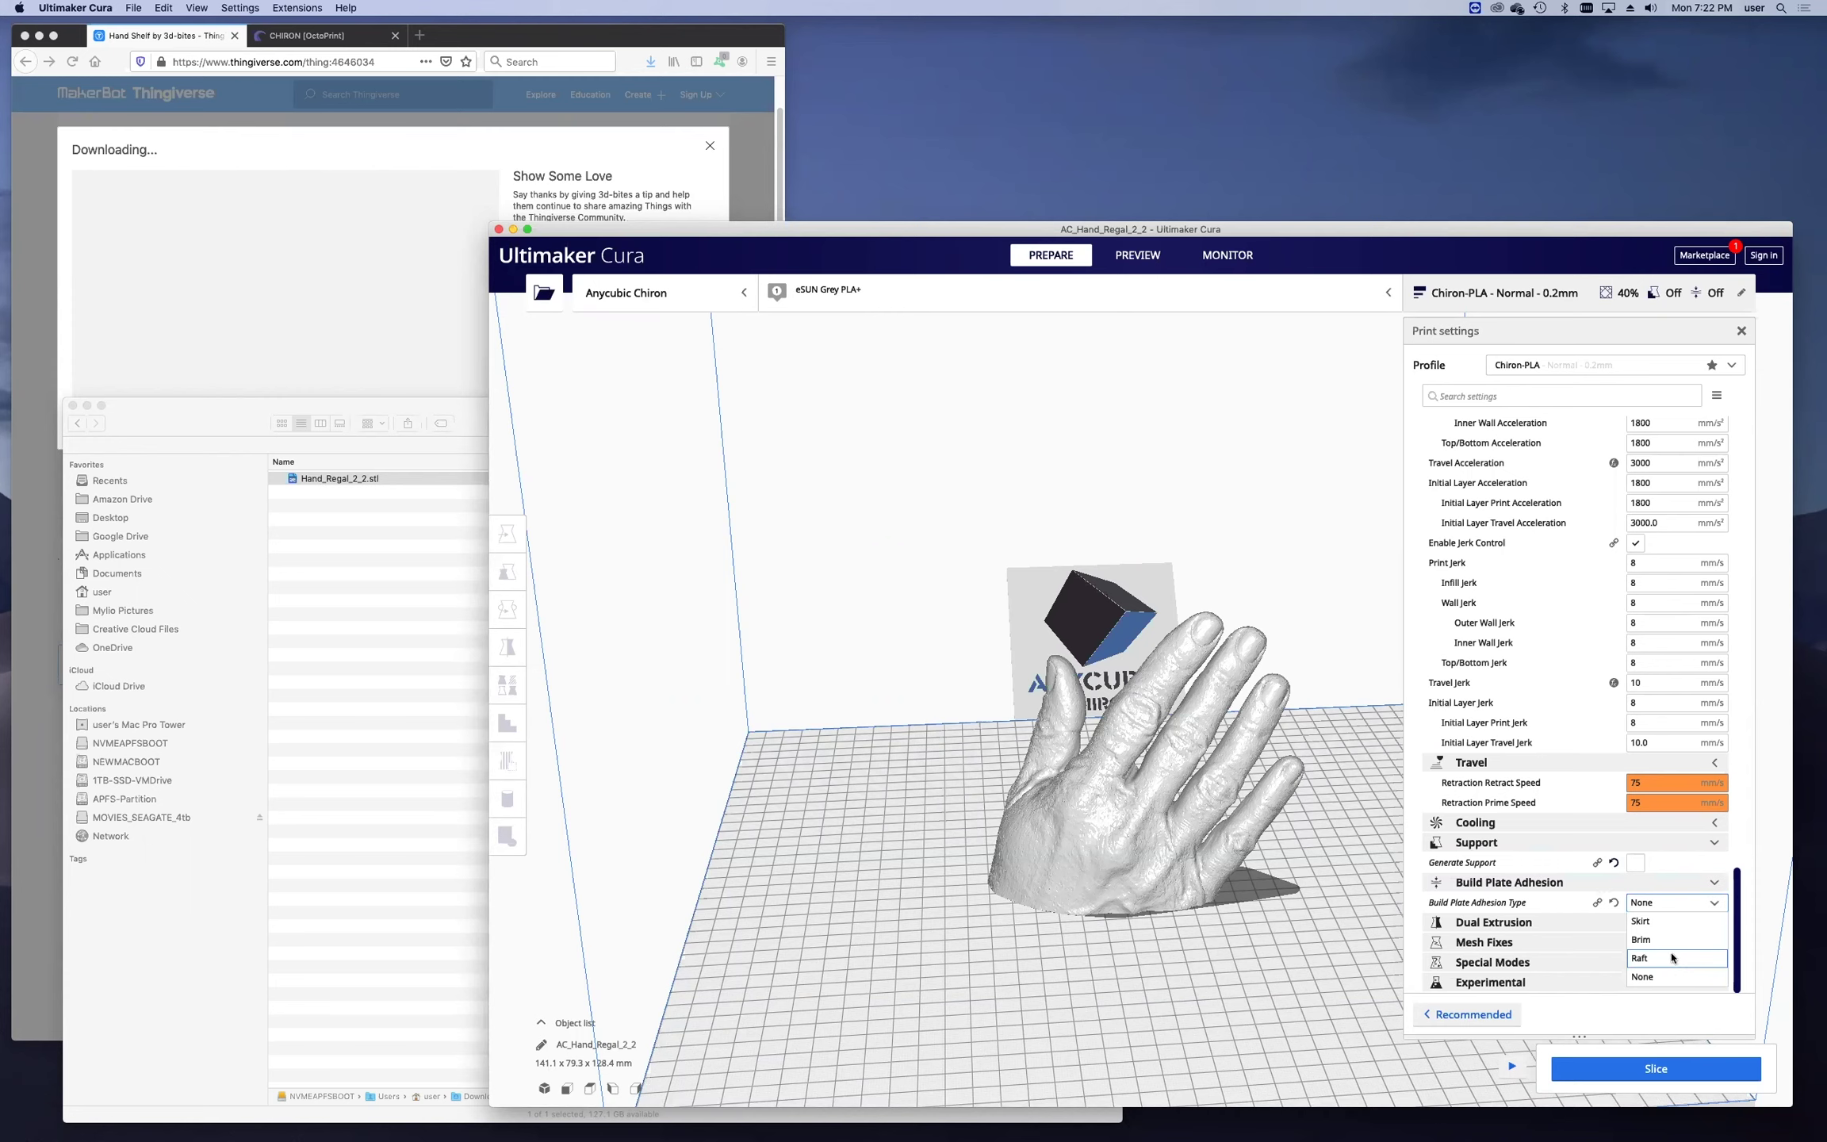
{"action": "left_click", "coordinate": [1671, 940]}
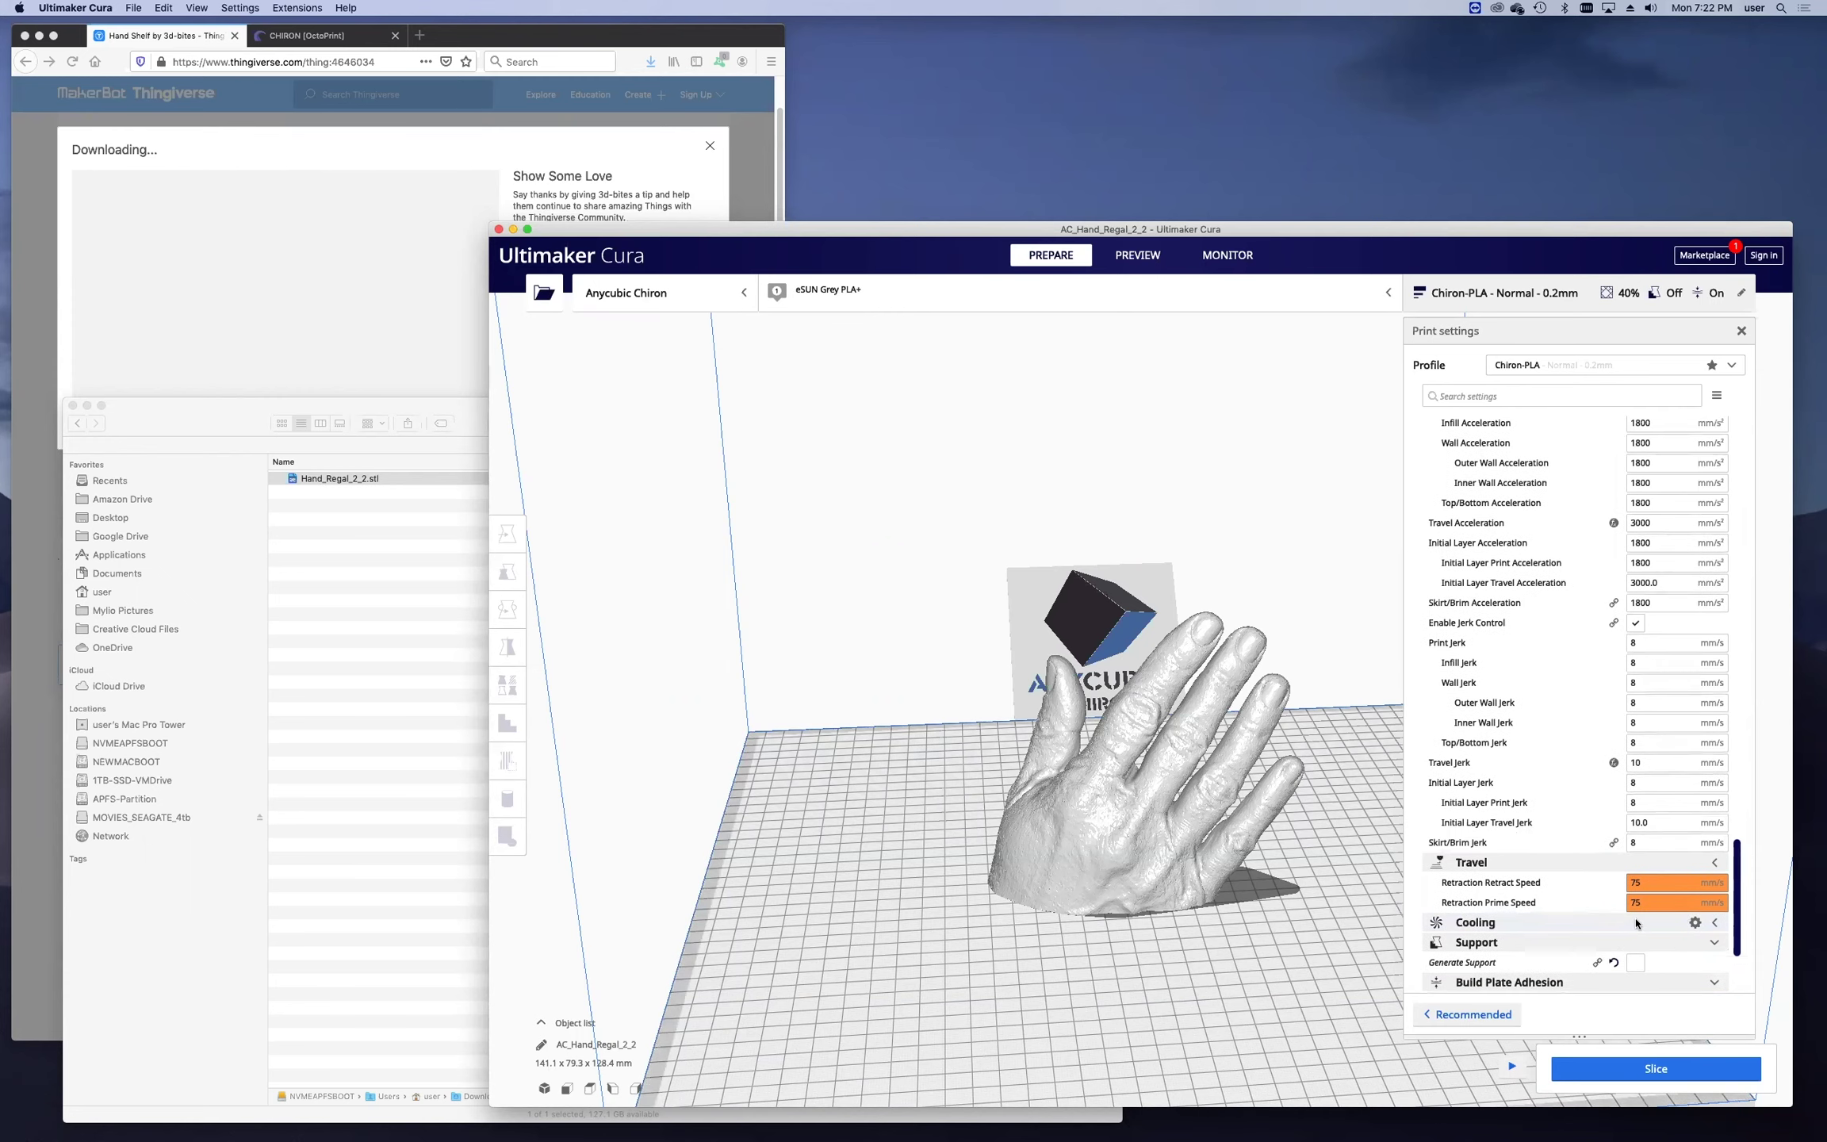
{"action": "scroll", "coordinate": [1638, 924], "scroll_direction": "down", "scroll_amount": 5}
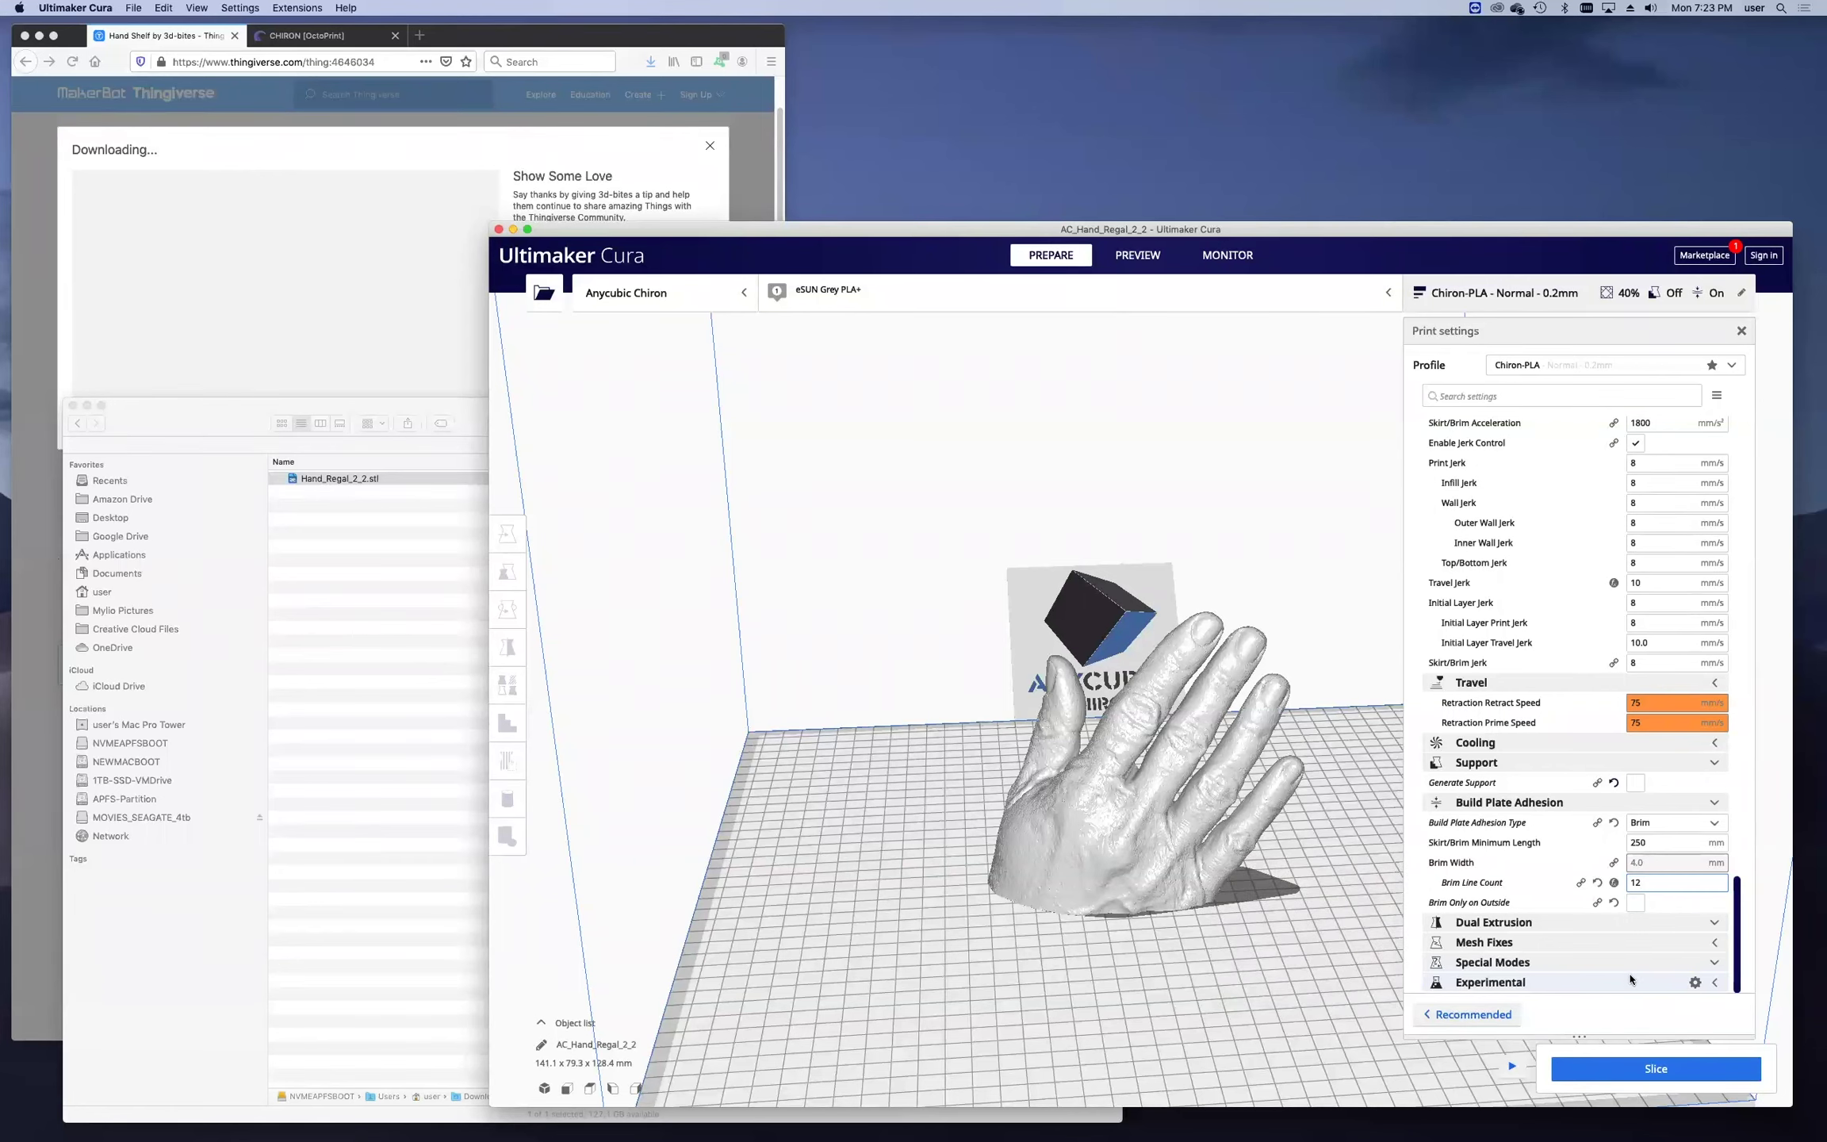
Slice the hand model and save the G-code file as AC_Hand_Regal_2_2 to the Desktop.
{"action": "left_click", "coordinate": [1665, 1068]}
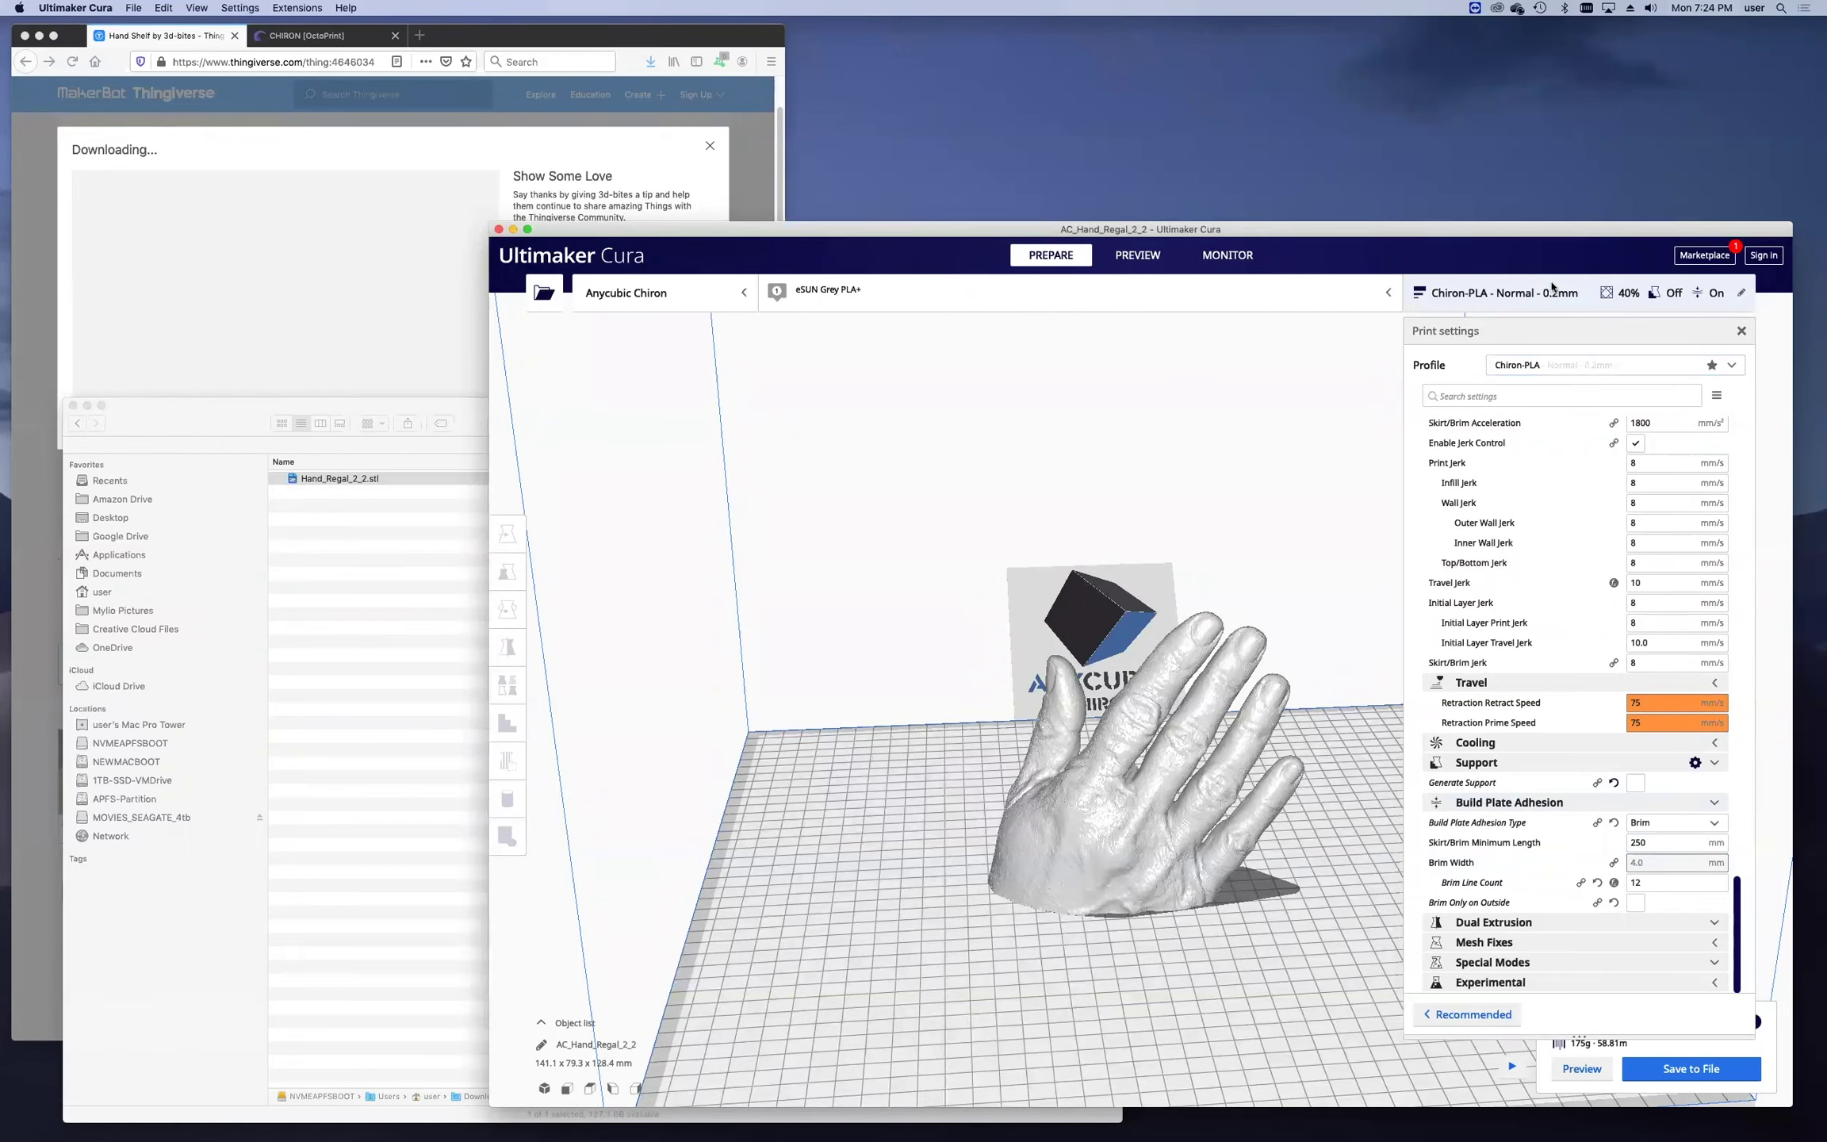
{"action": "left_click", "coordinate": [1742, 333]}
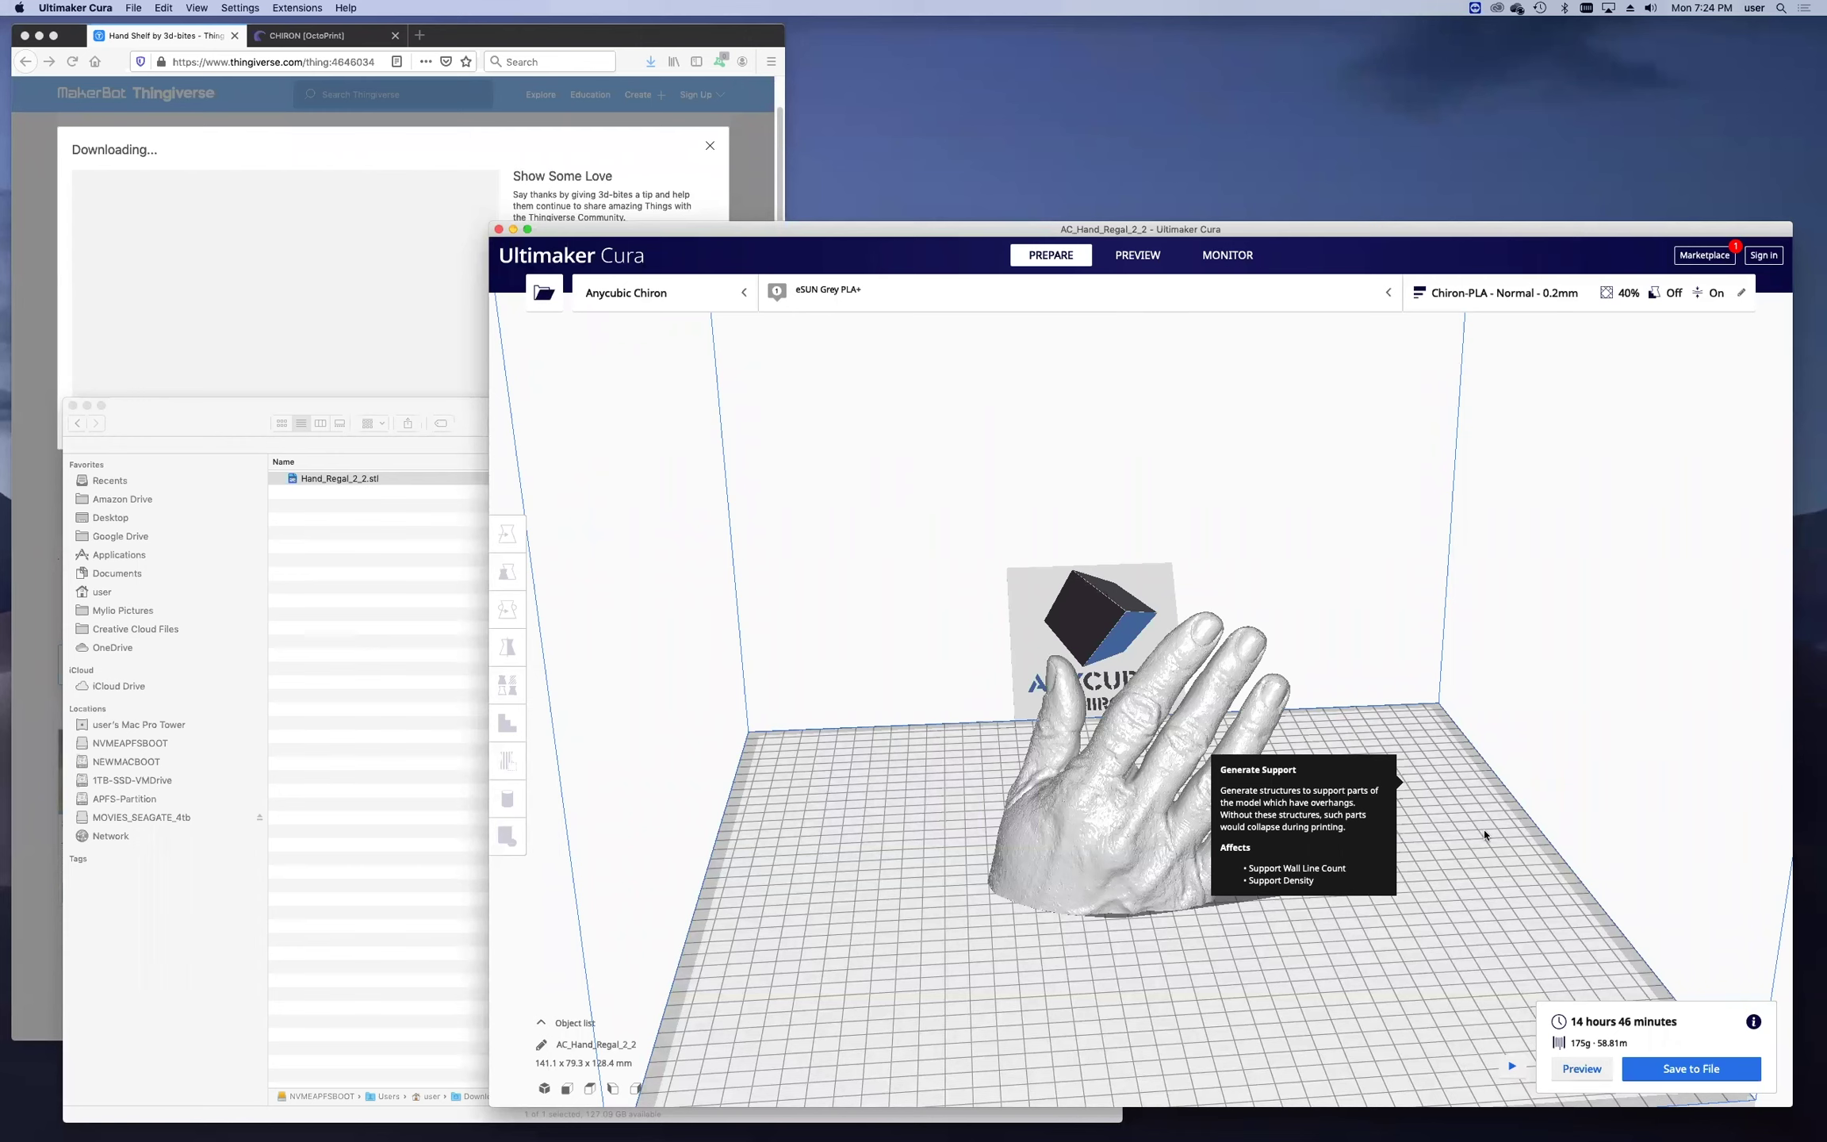
{"action": "left_click", "coordinate": [1677, 1070]}
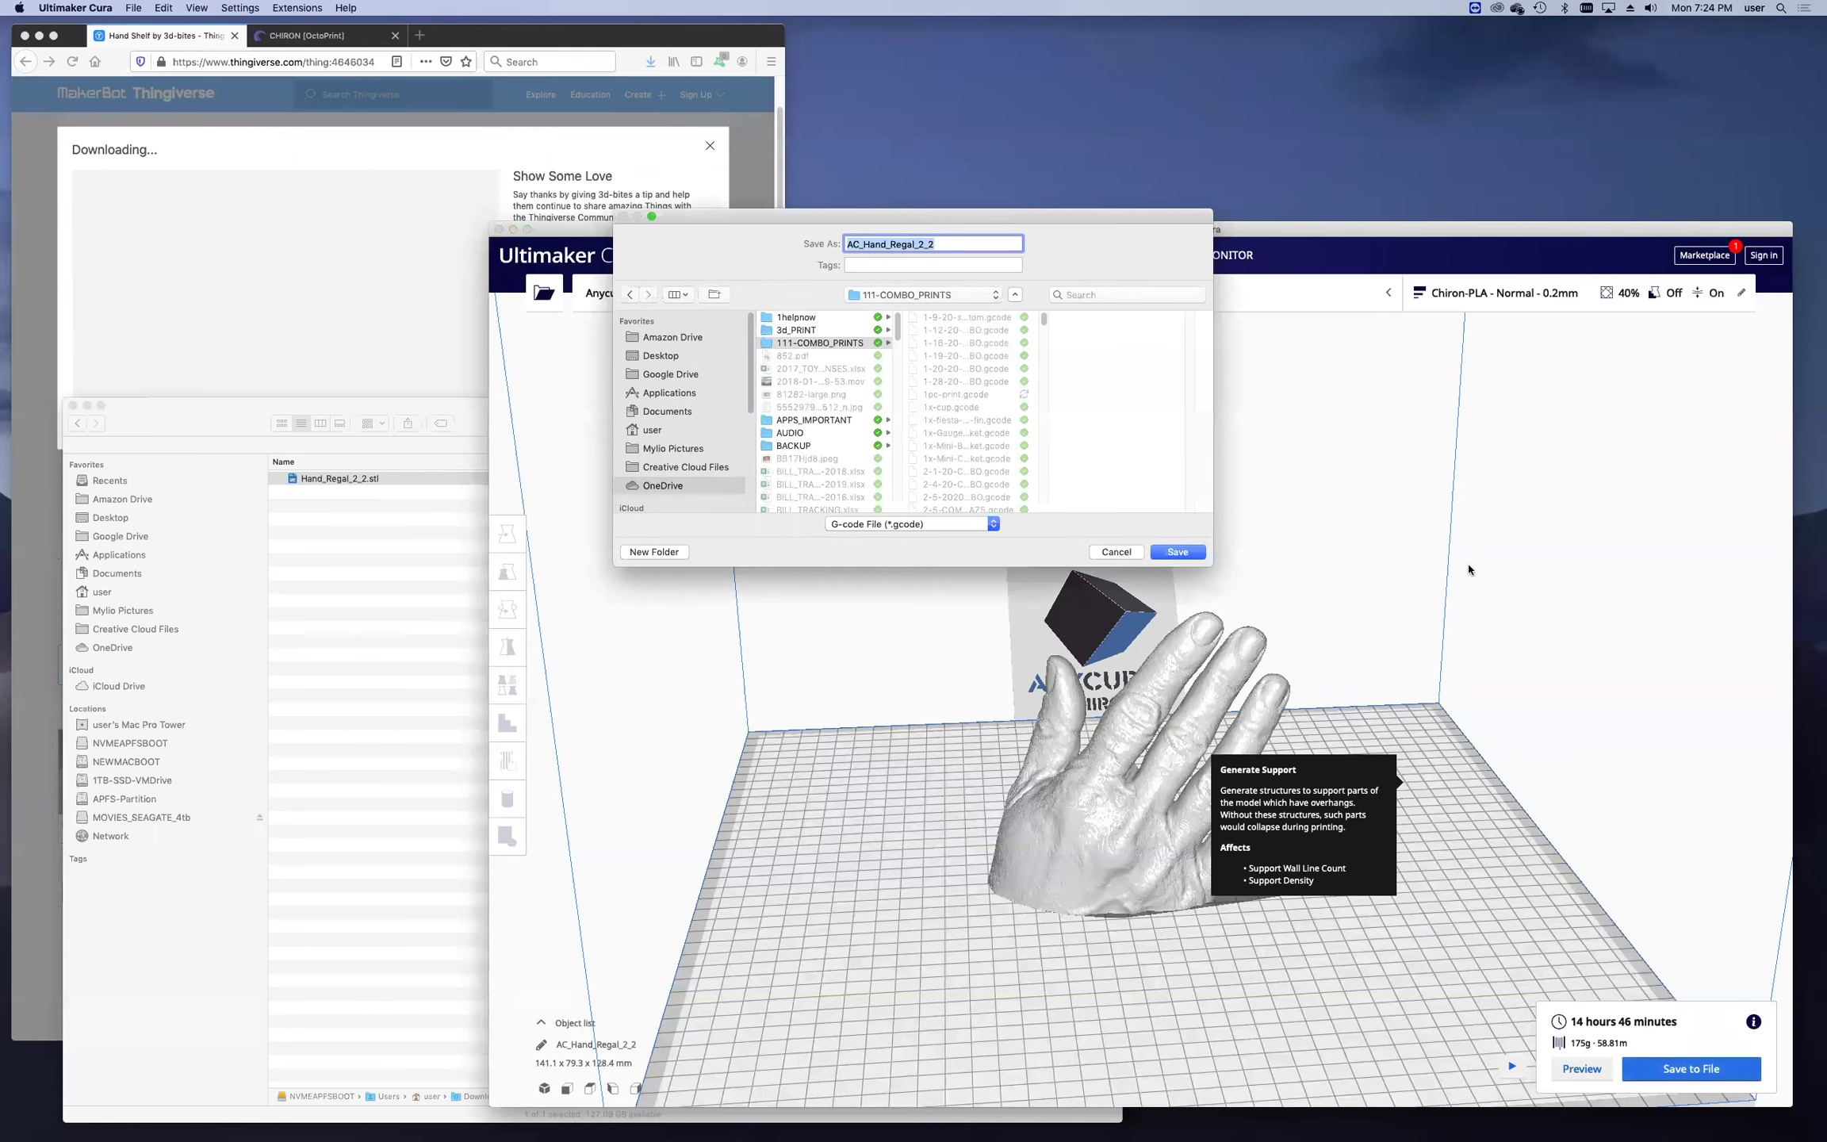
{"action": "left_click", "coordinate": [673, 356]}
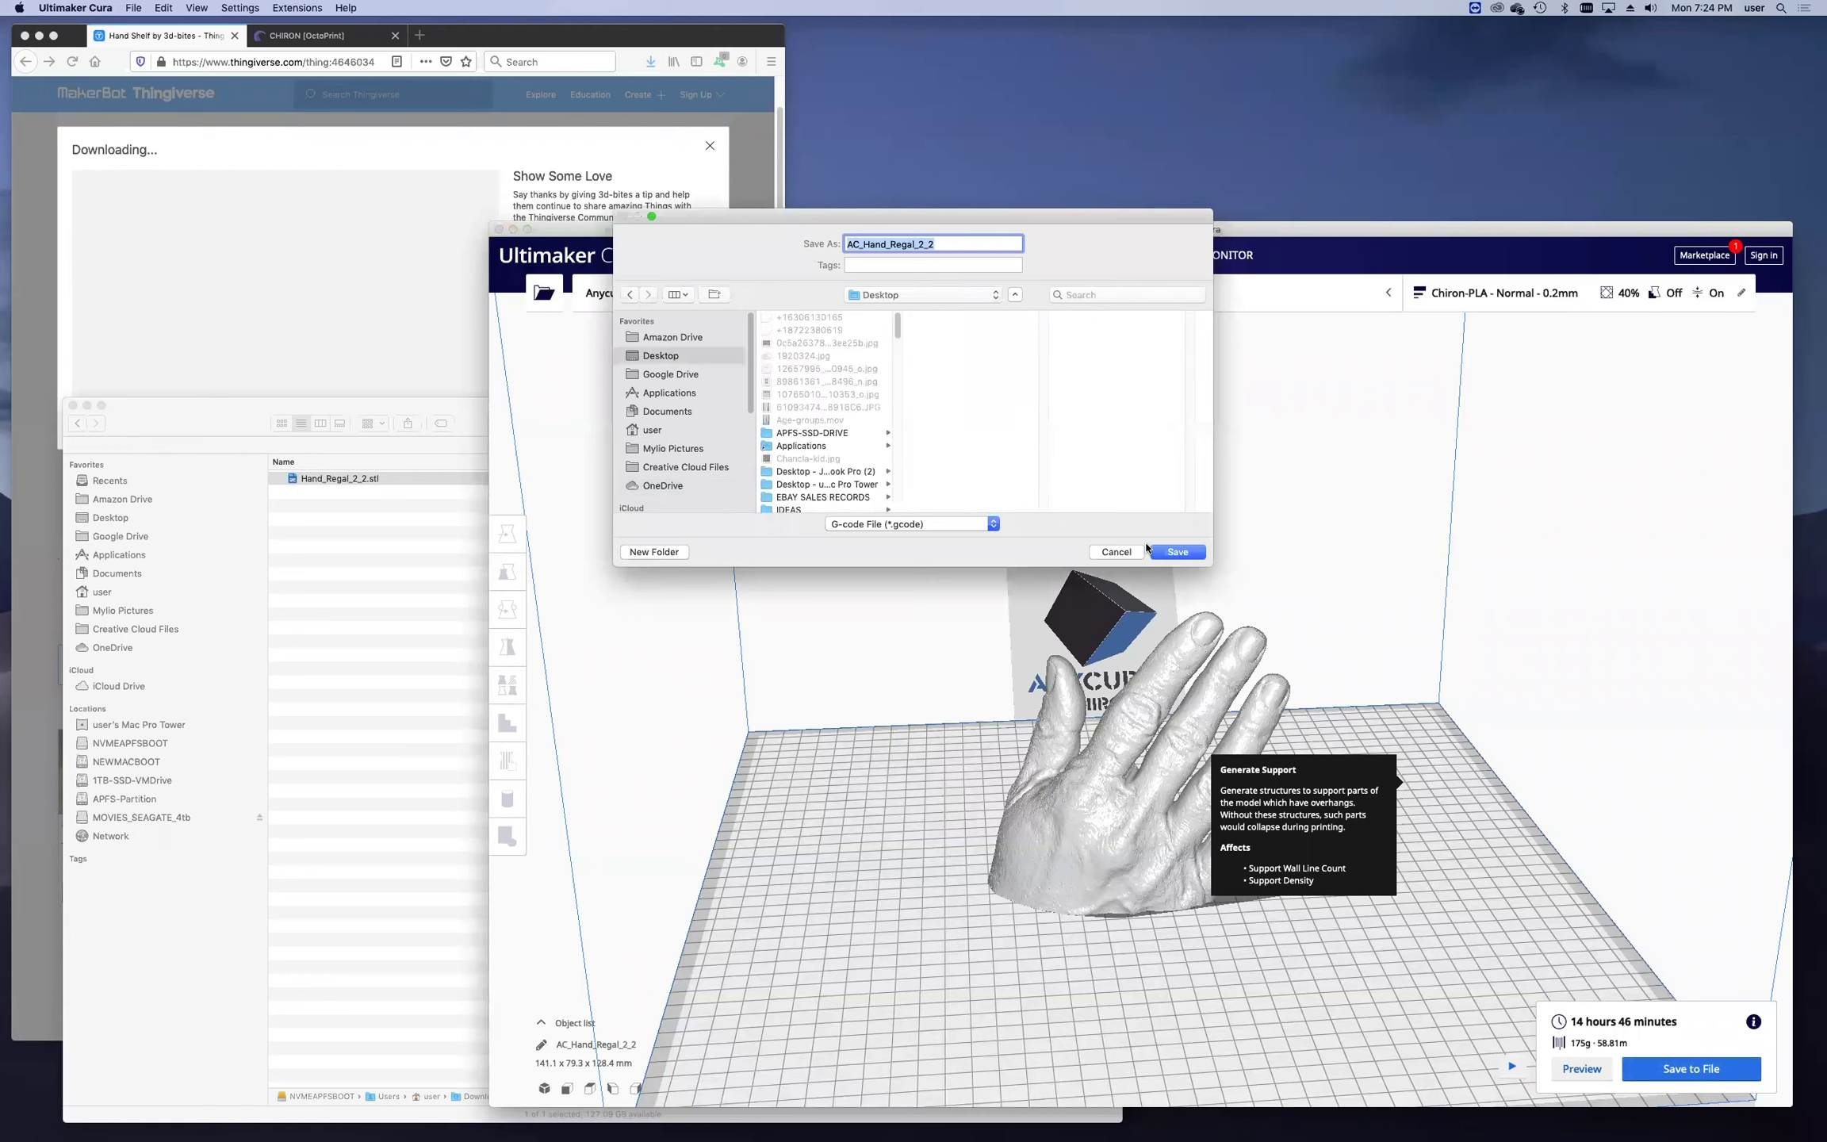
{"action": "left_click", "coordinate": [1182, 552]}
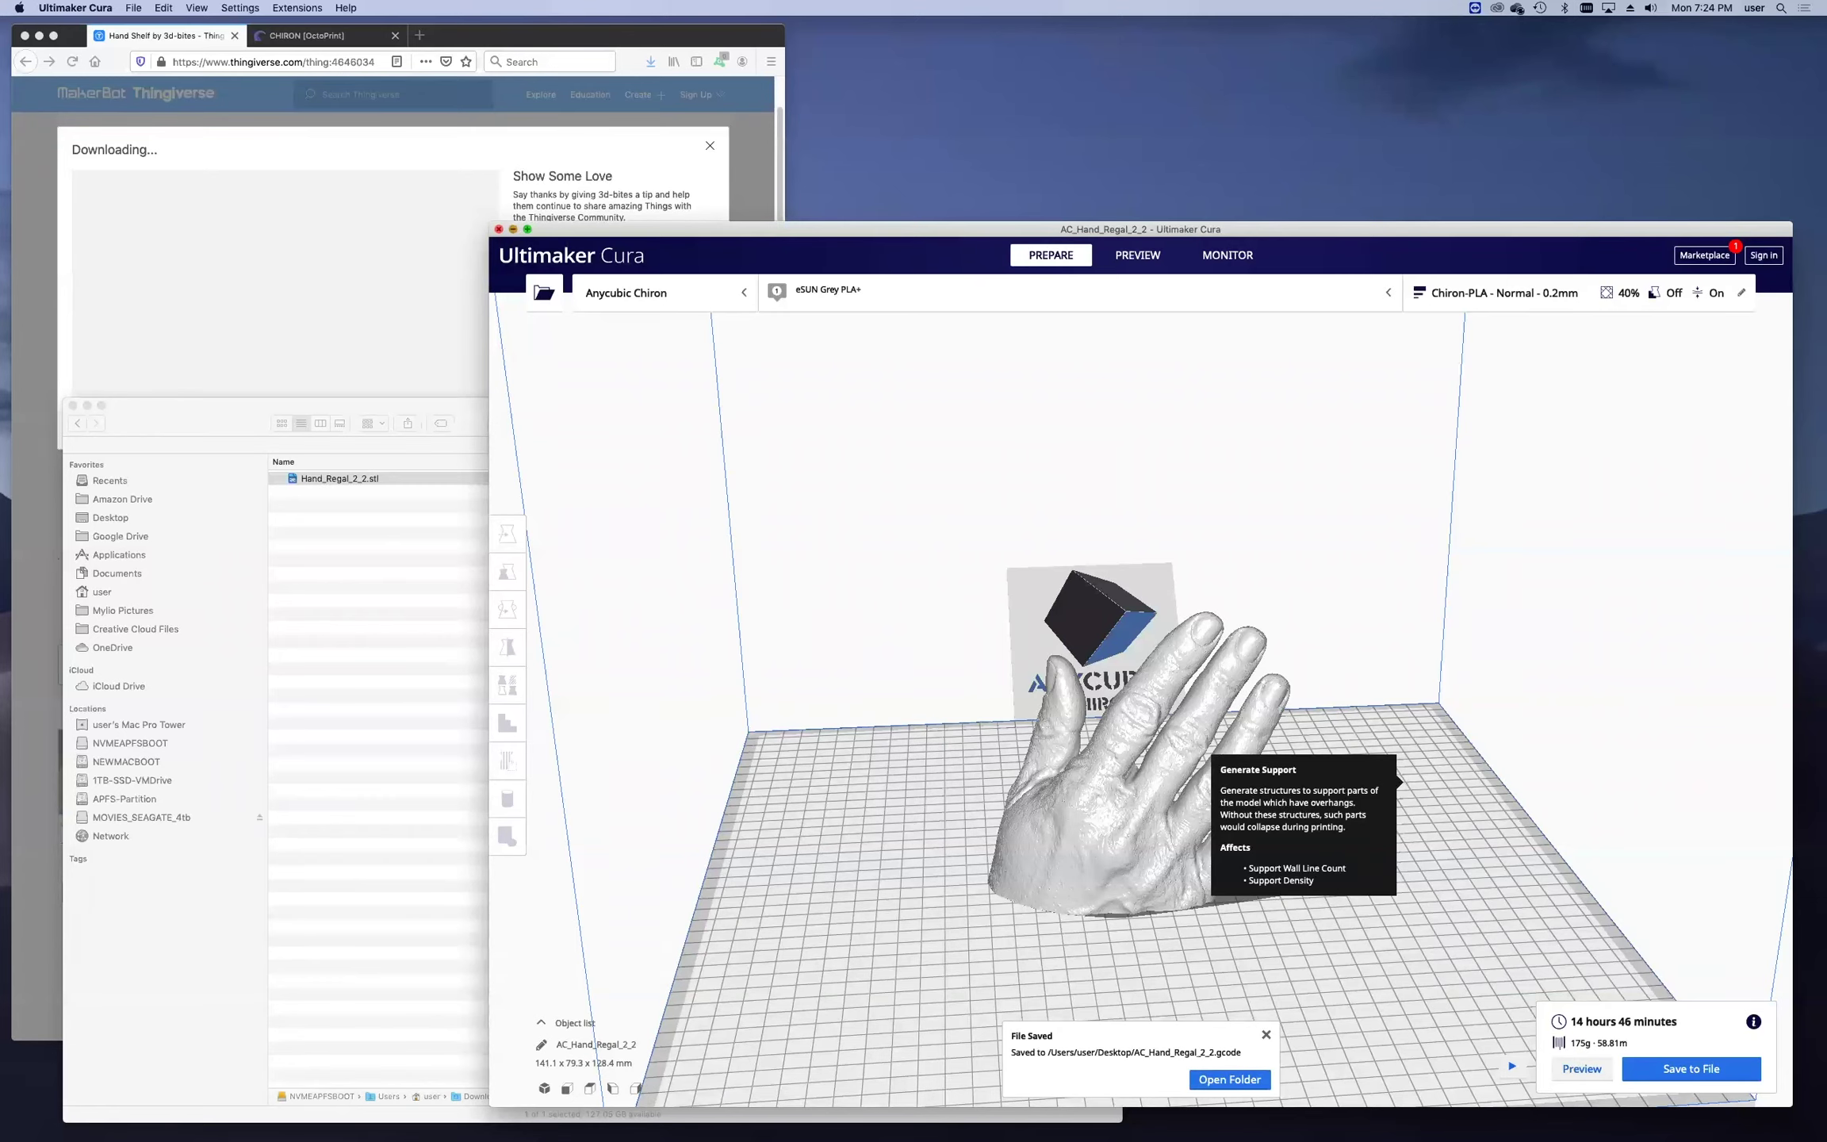
Place the Finder window beside the browser and upload AC_Hand_Regal_2_2.gcode to the TEST_FILES folder on the CHIRON OctoPrint page.
{"action": "left_click", "coordinate": [513, 229]}
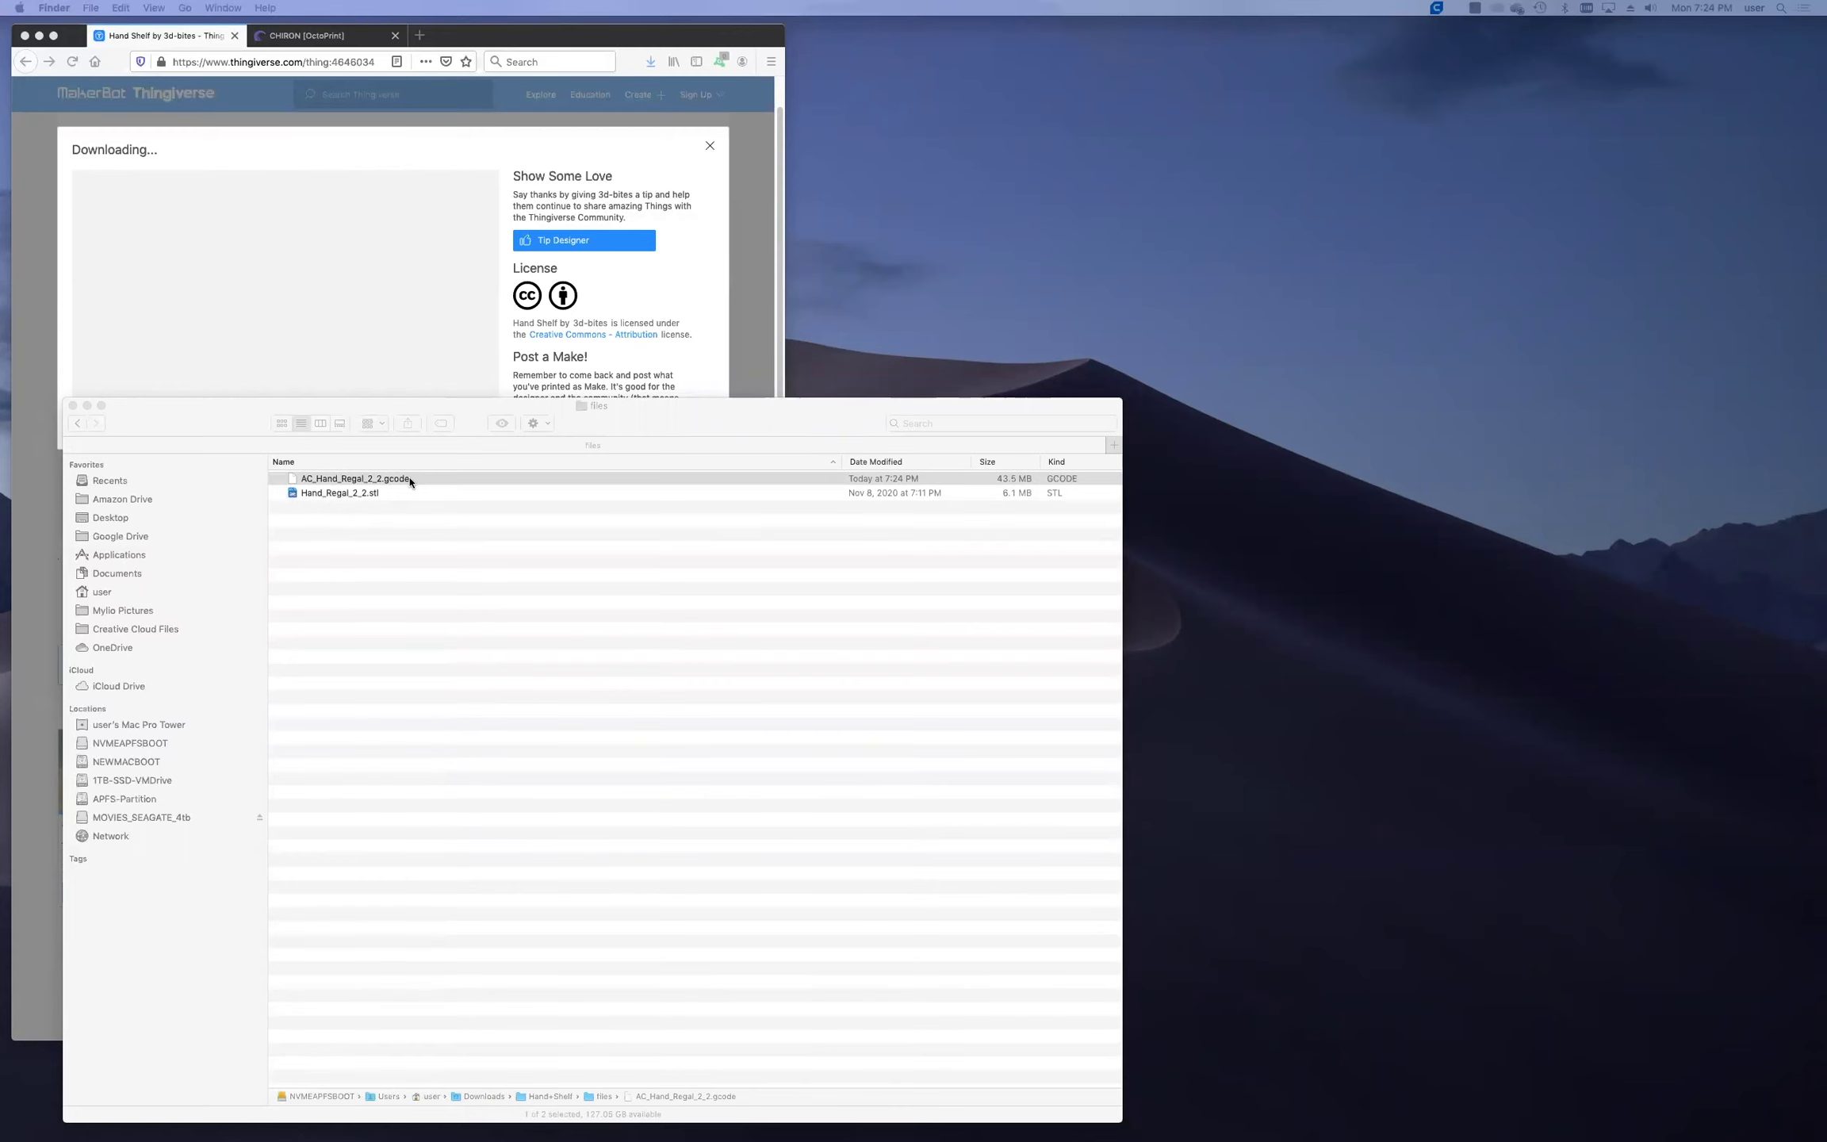
{"action": "left_click_drag", "start_coordinate": [764, 404], "coordinate": [1427, 87]}
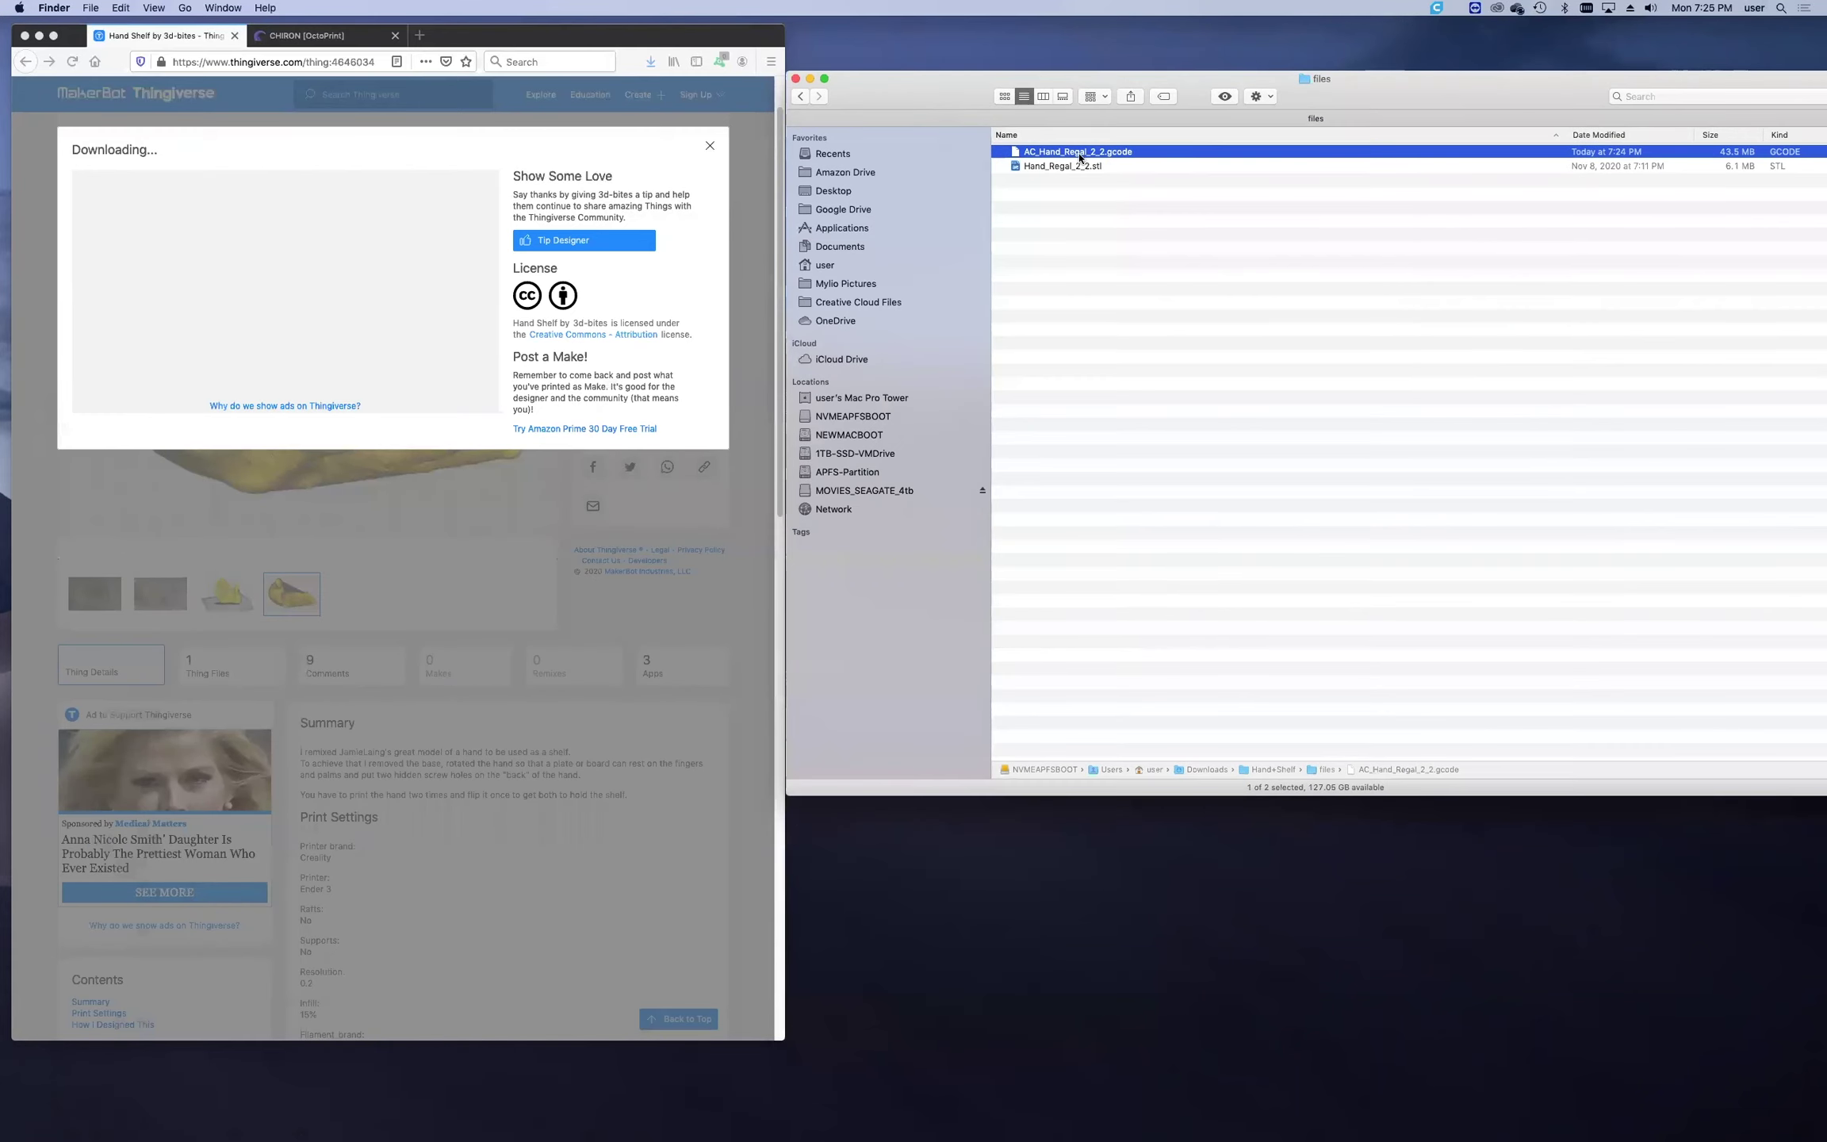
{"action": "left_click", "coordinate": [1111, 169]}
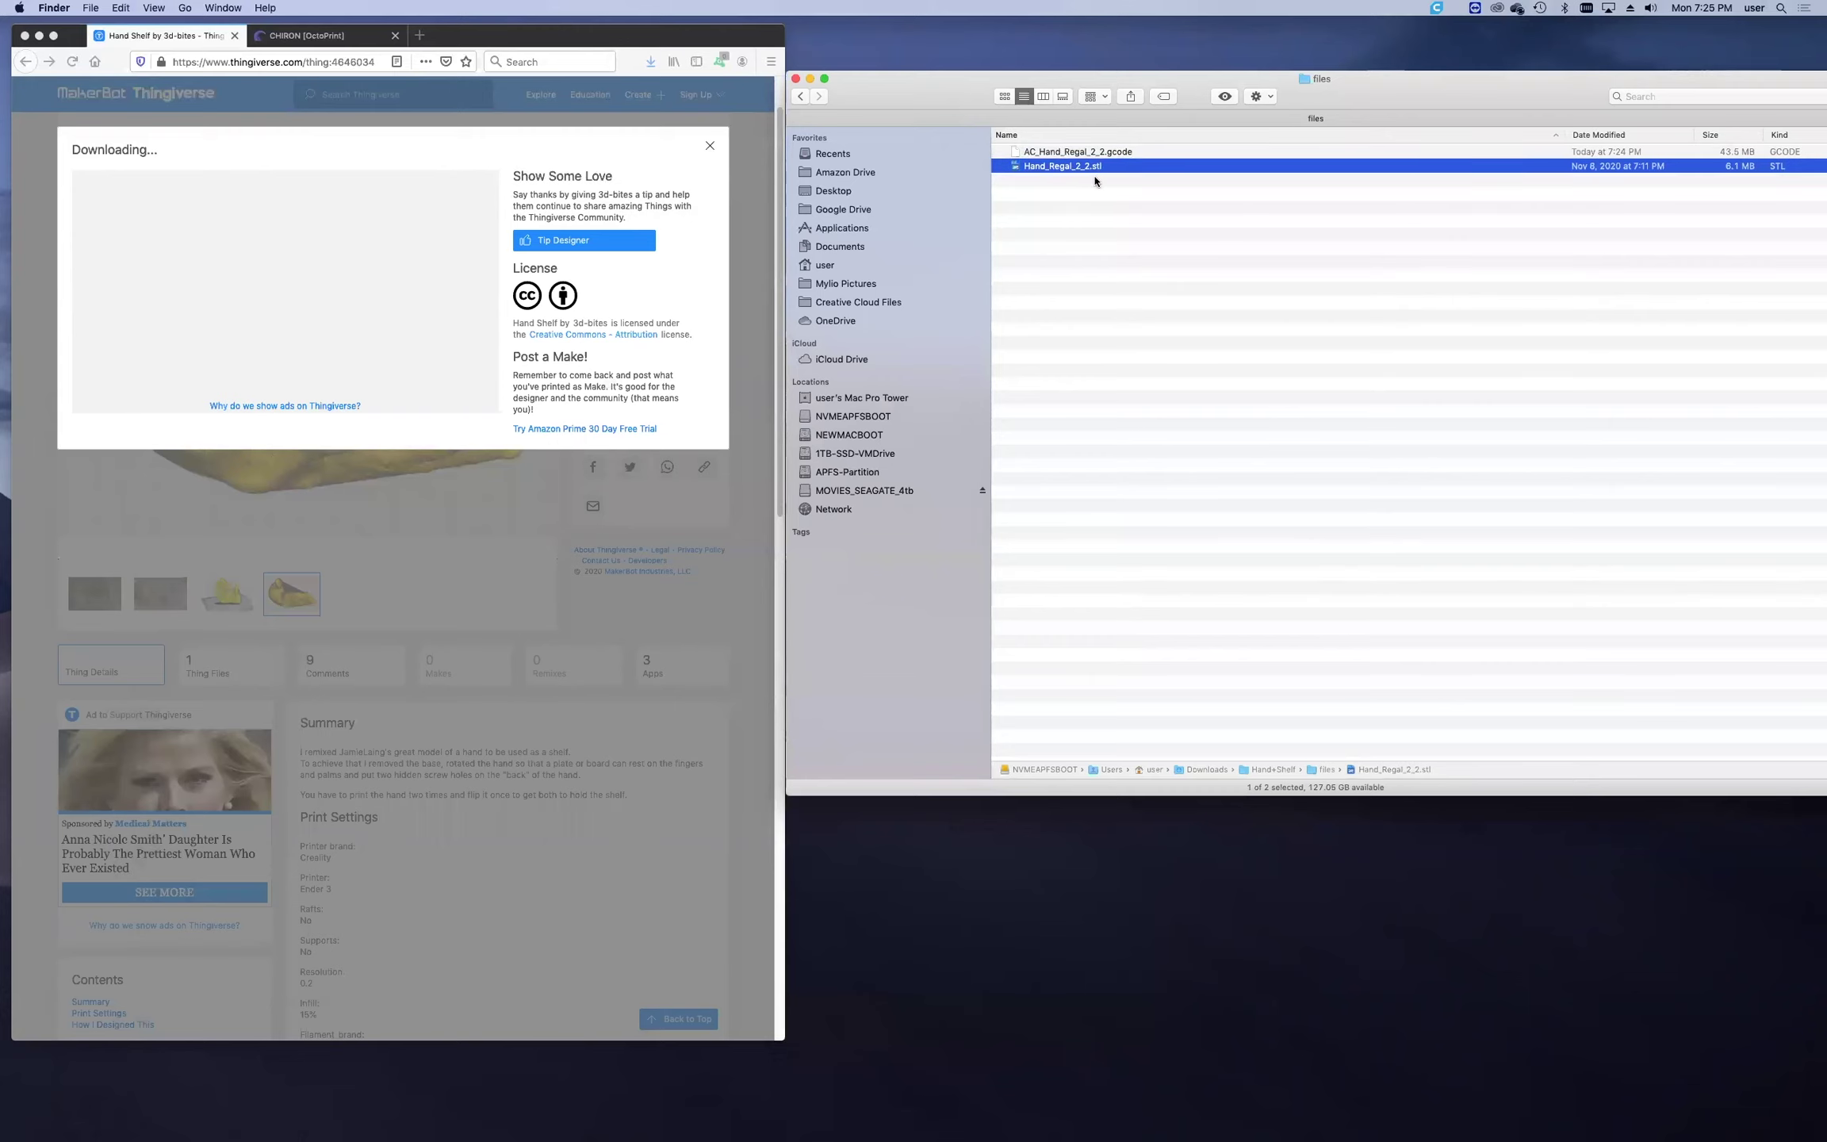
{"action": "key", "text": "Up"}
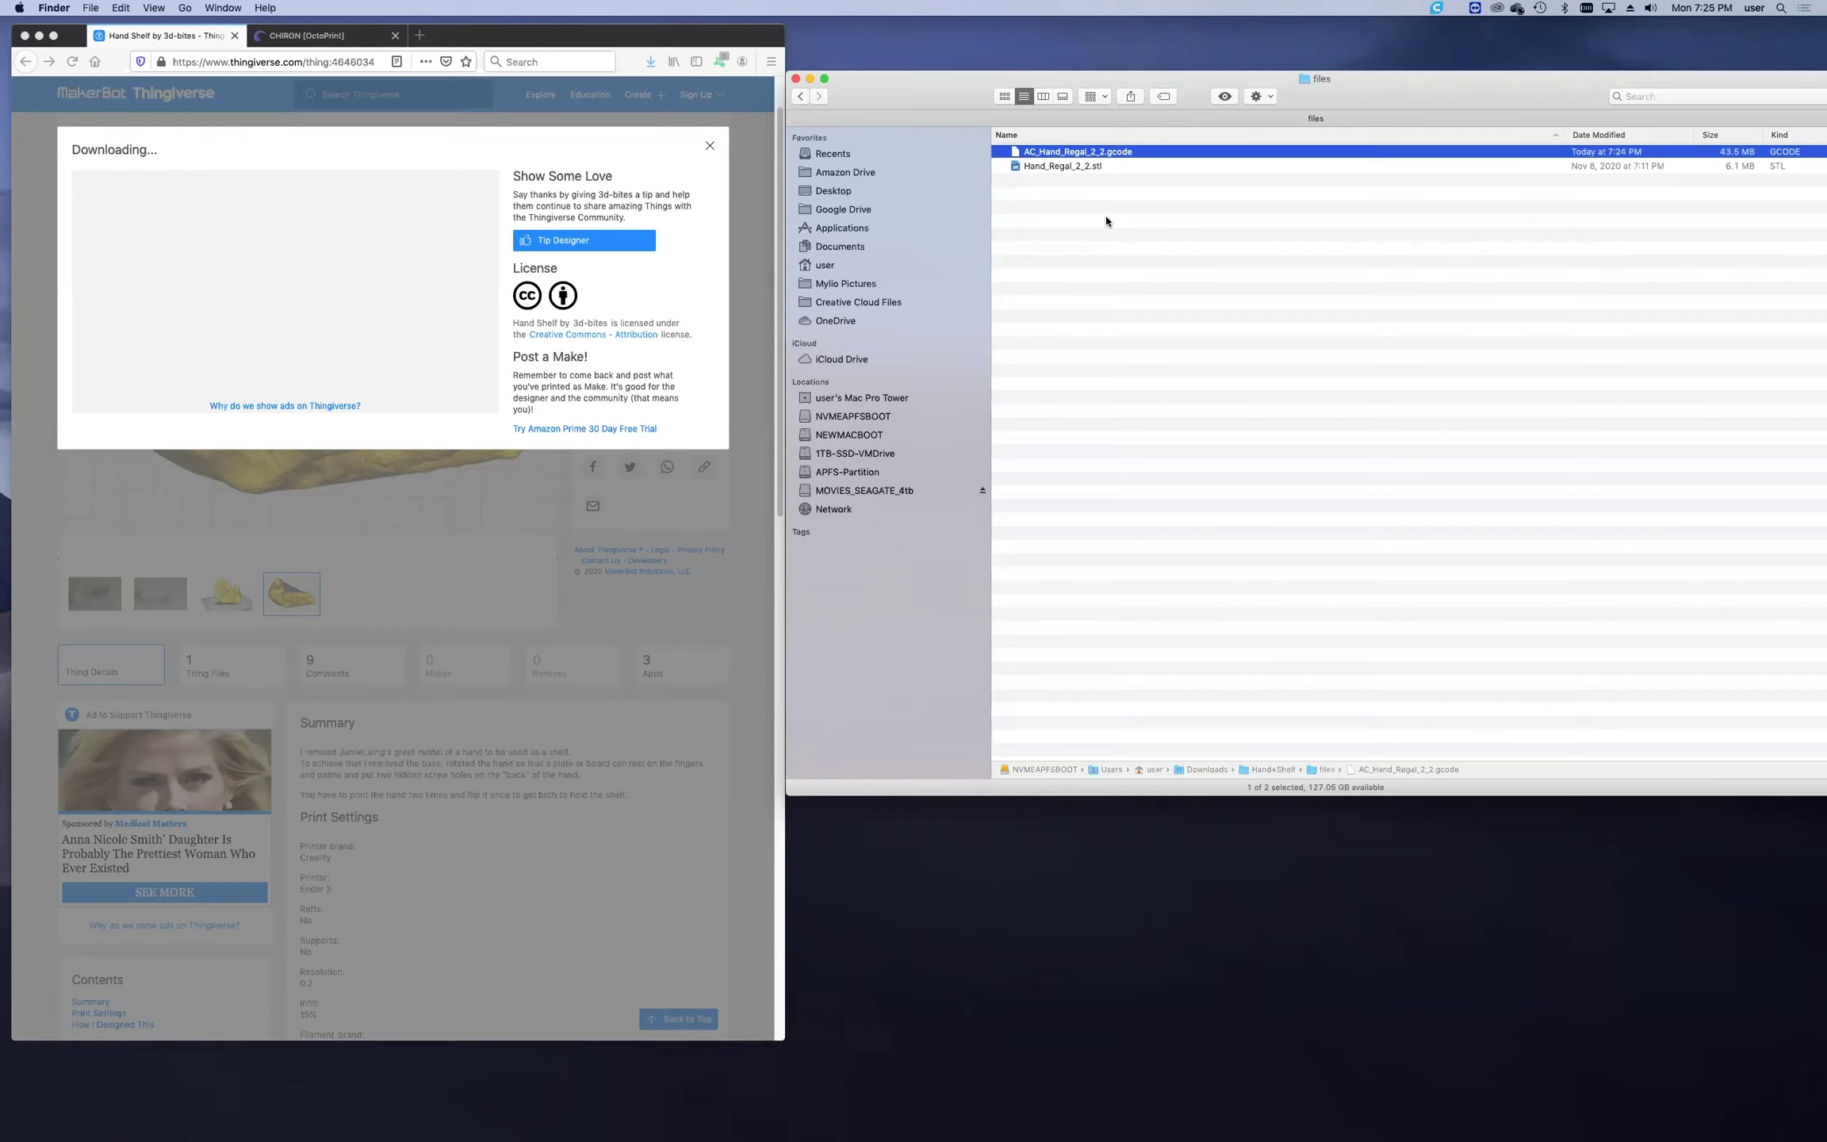
{"action": "left_click", "coordinate": [309, 35]}
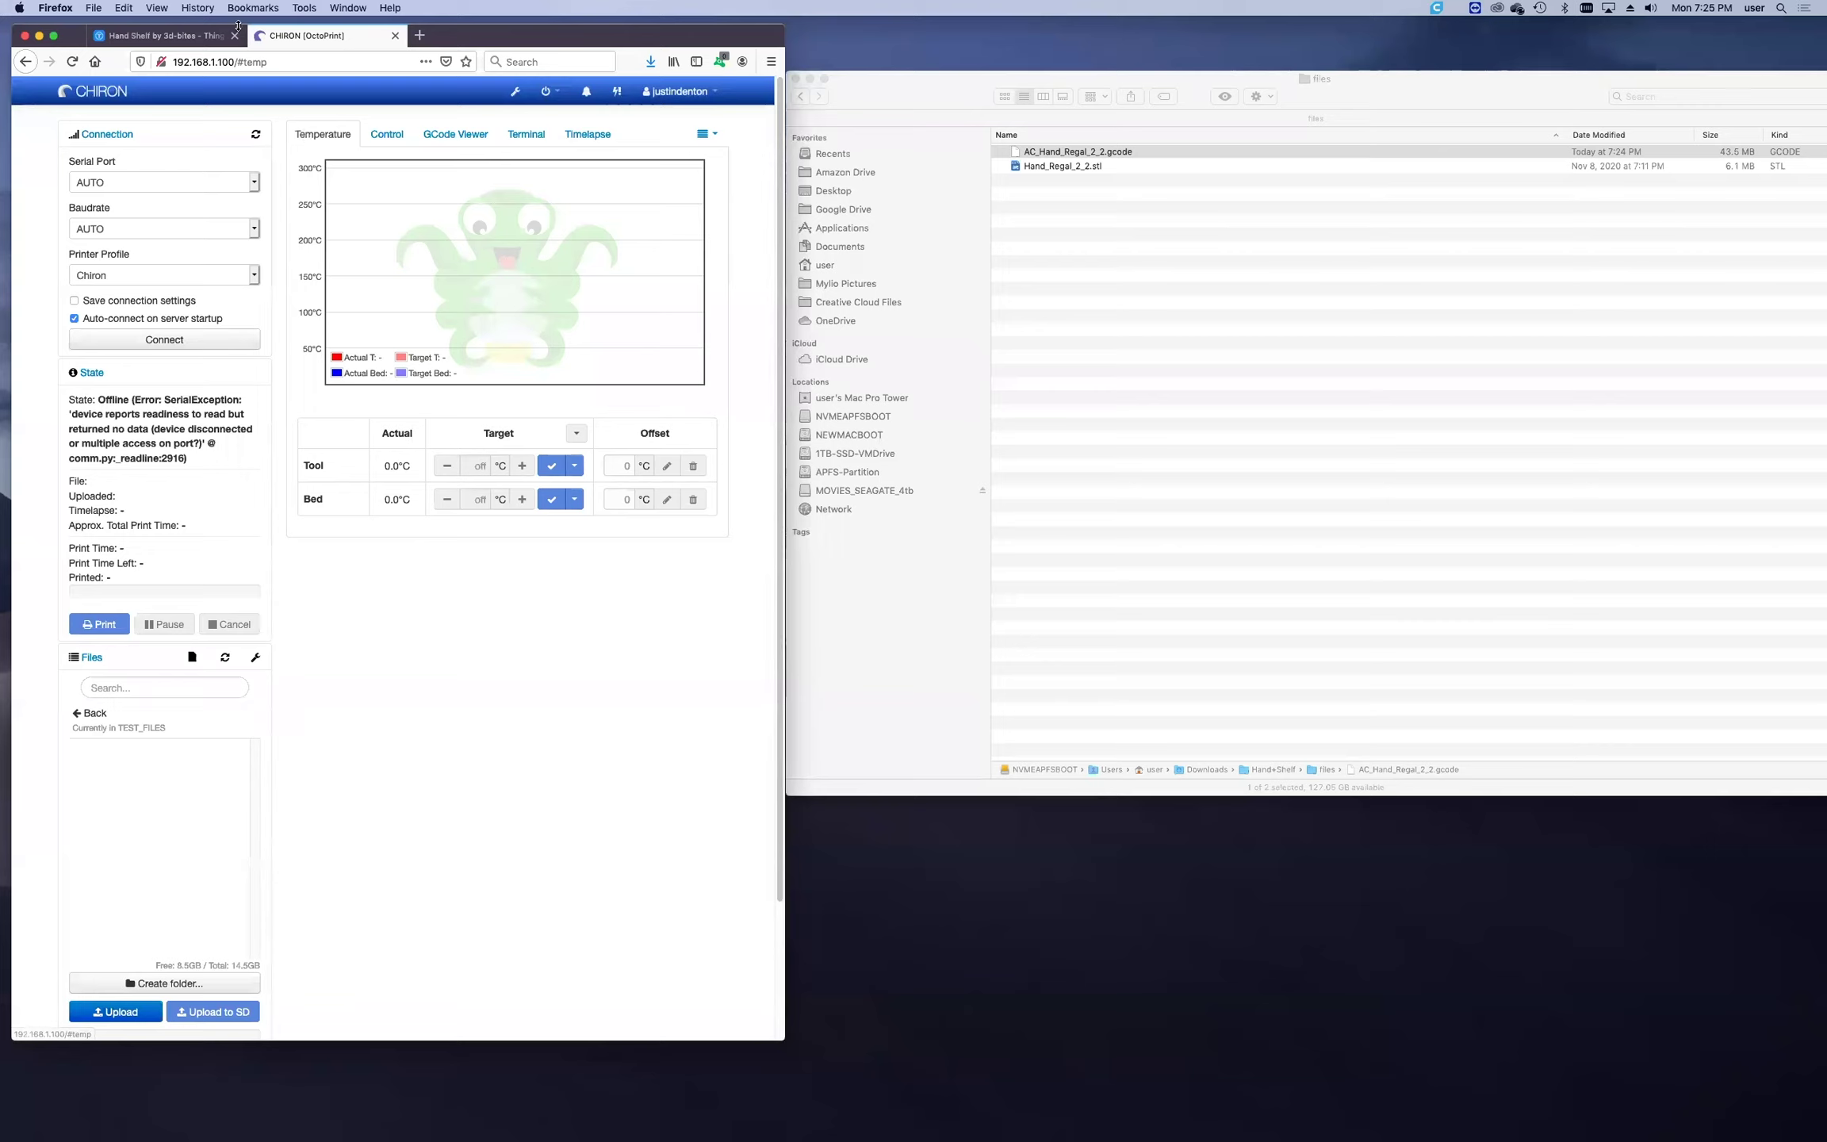
{"action": "left_click_drag", "start_coordinate": [1094, 153], "coordinate": [266, 781]}
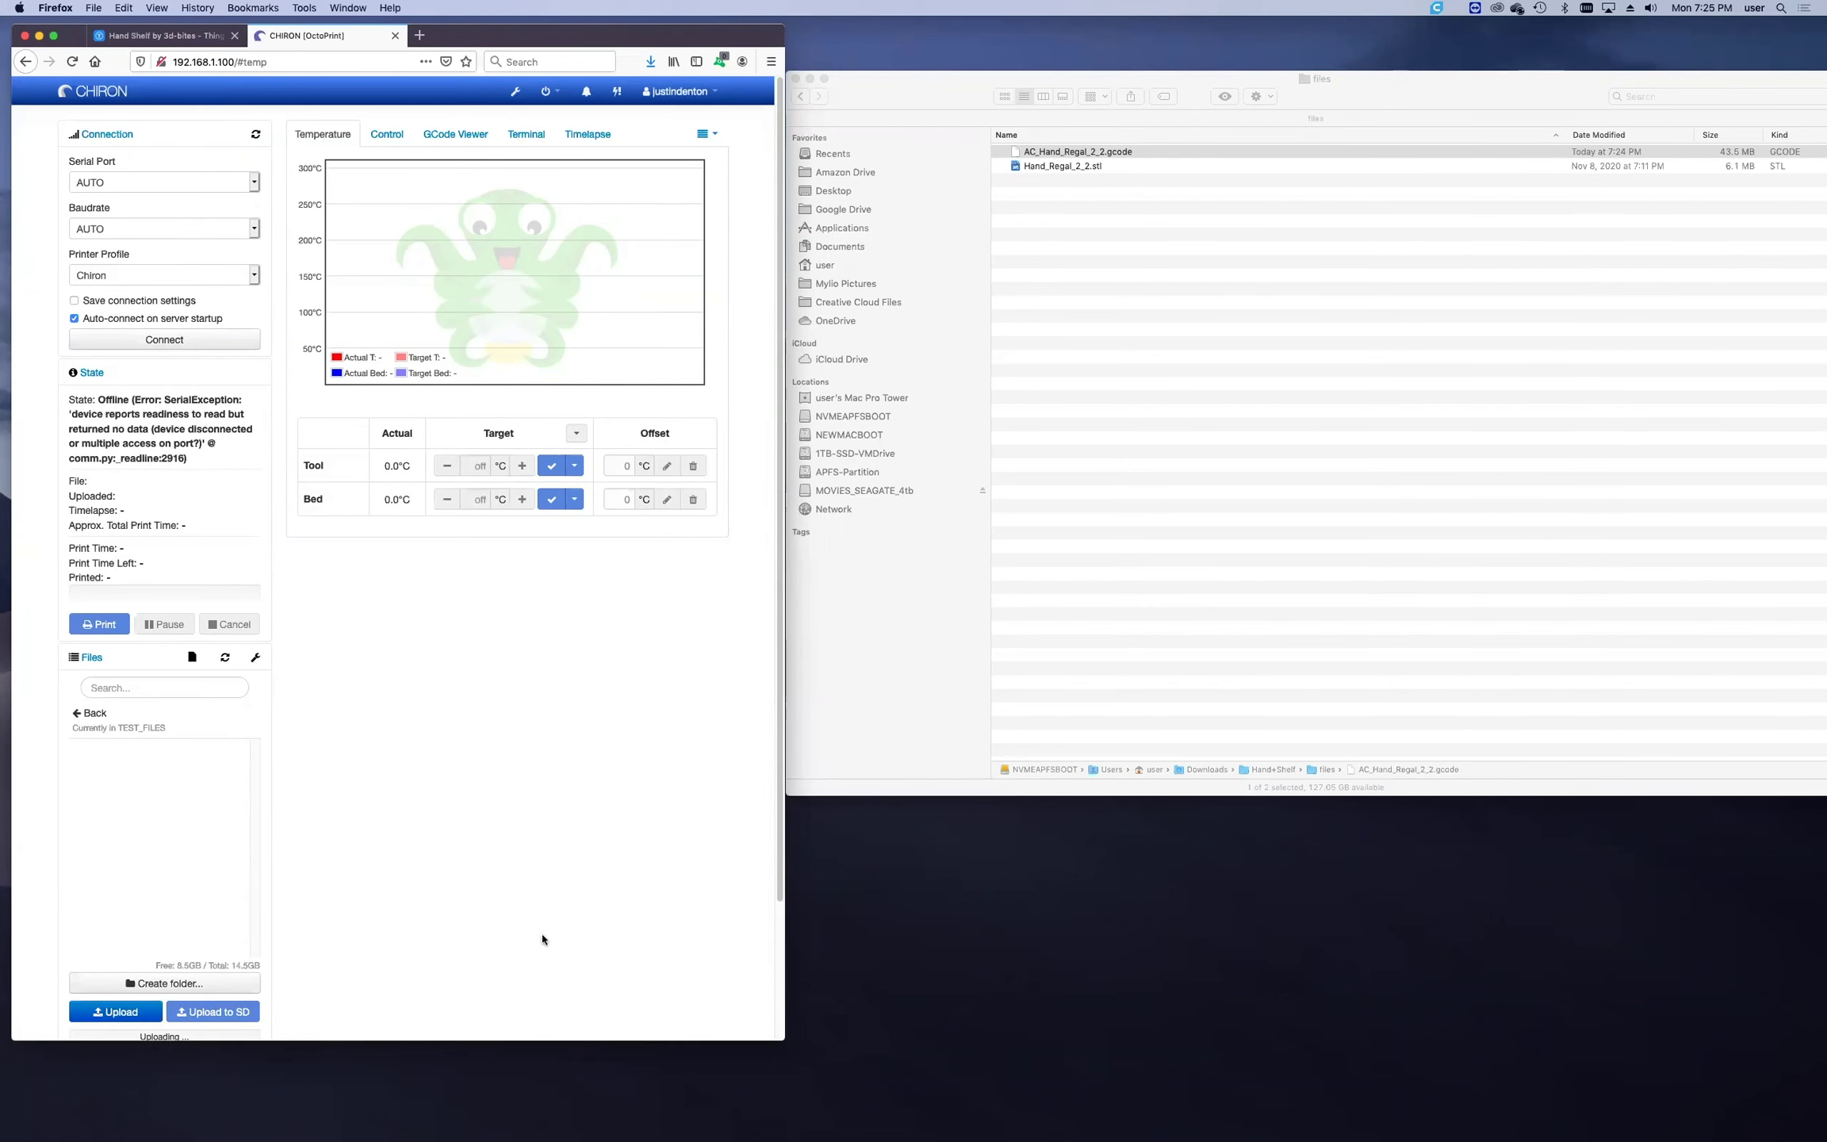
Leave the TEST_FILES folder in the OctoPrint file list and look into the FAKE_LULZ folder.
{"action": "scroll", "coordinate": [544, 934], "scroll_direction": "down", "scroll_amount": 3}
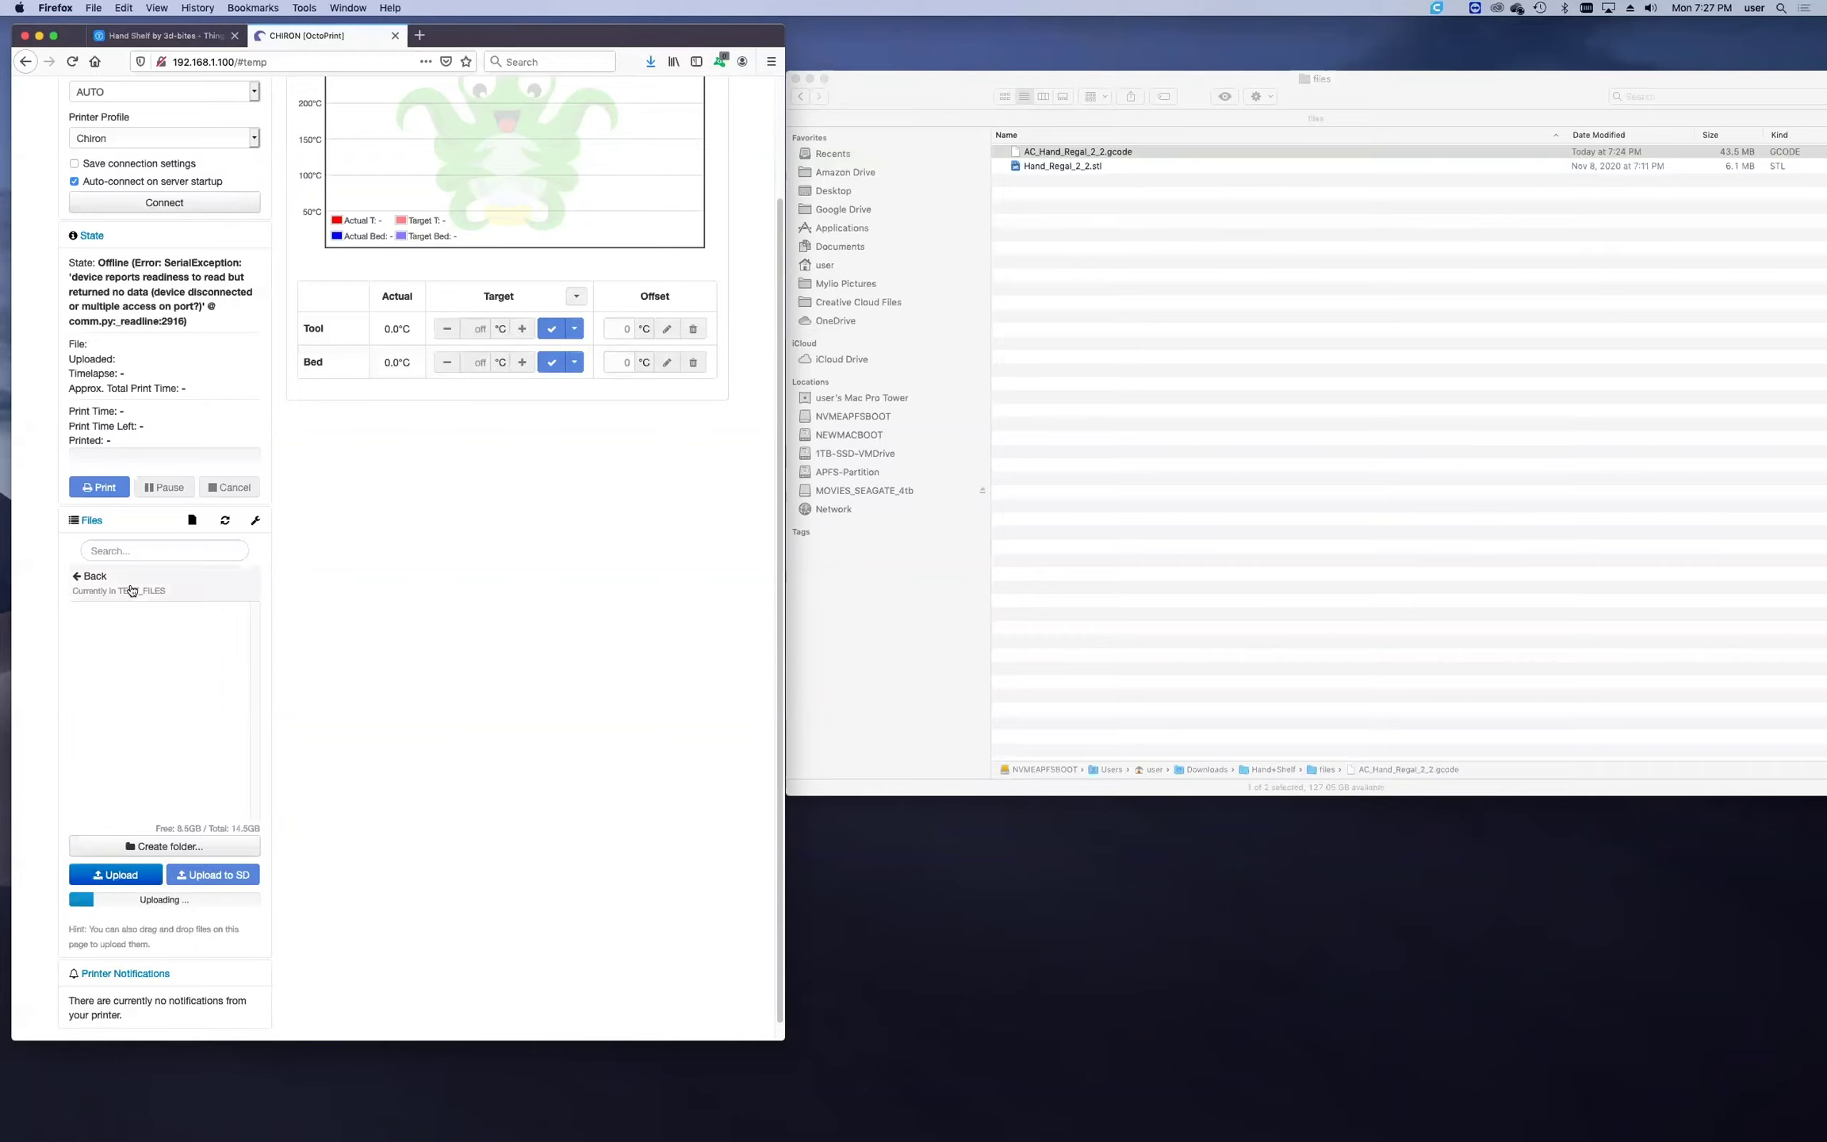
{"action": "left_click", "coordinate": [98, 586]}
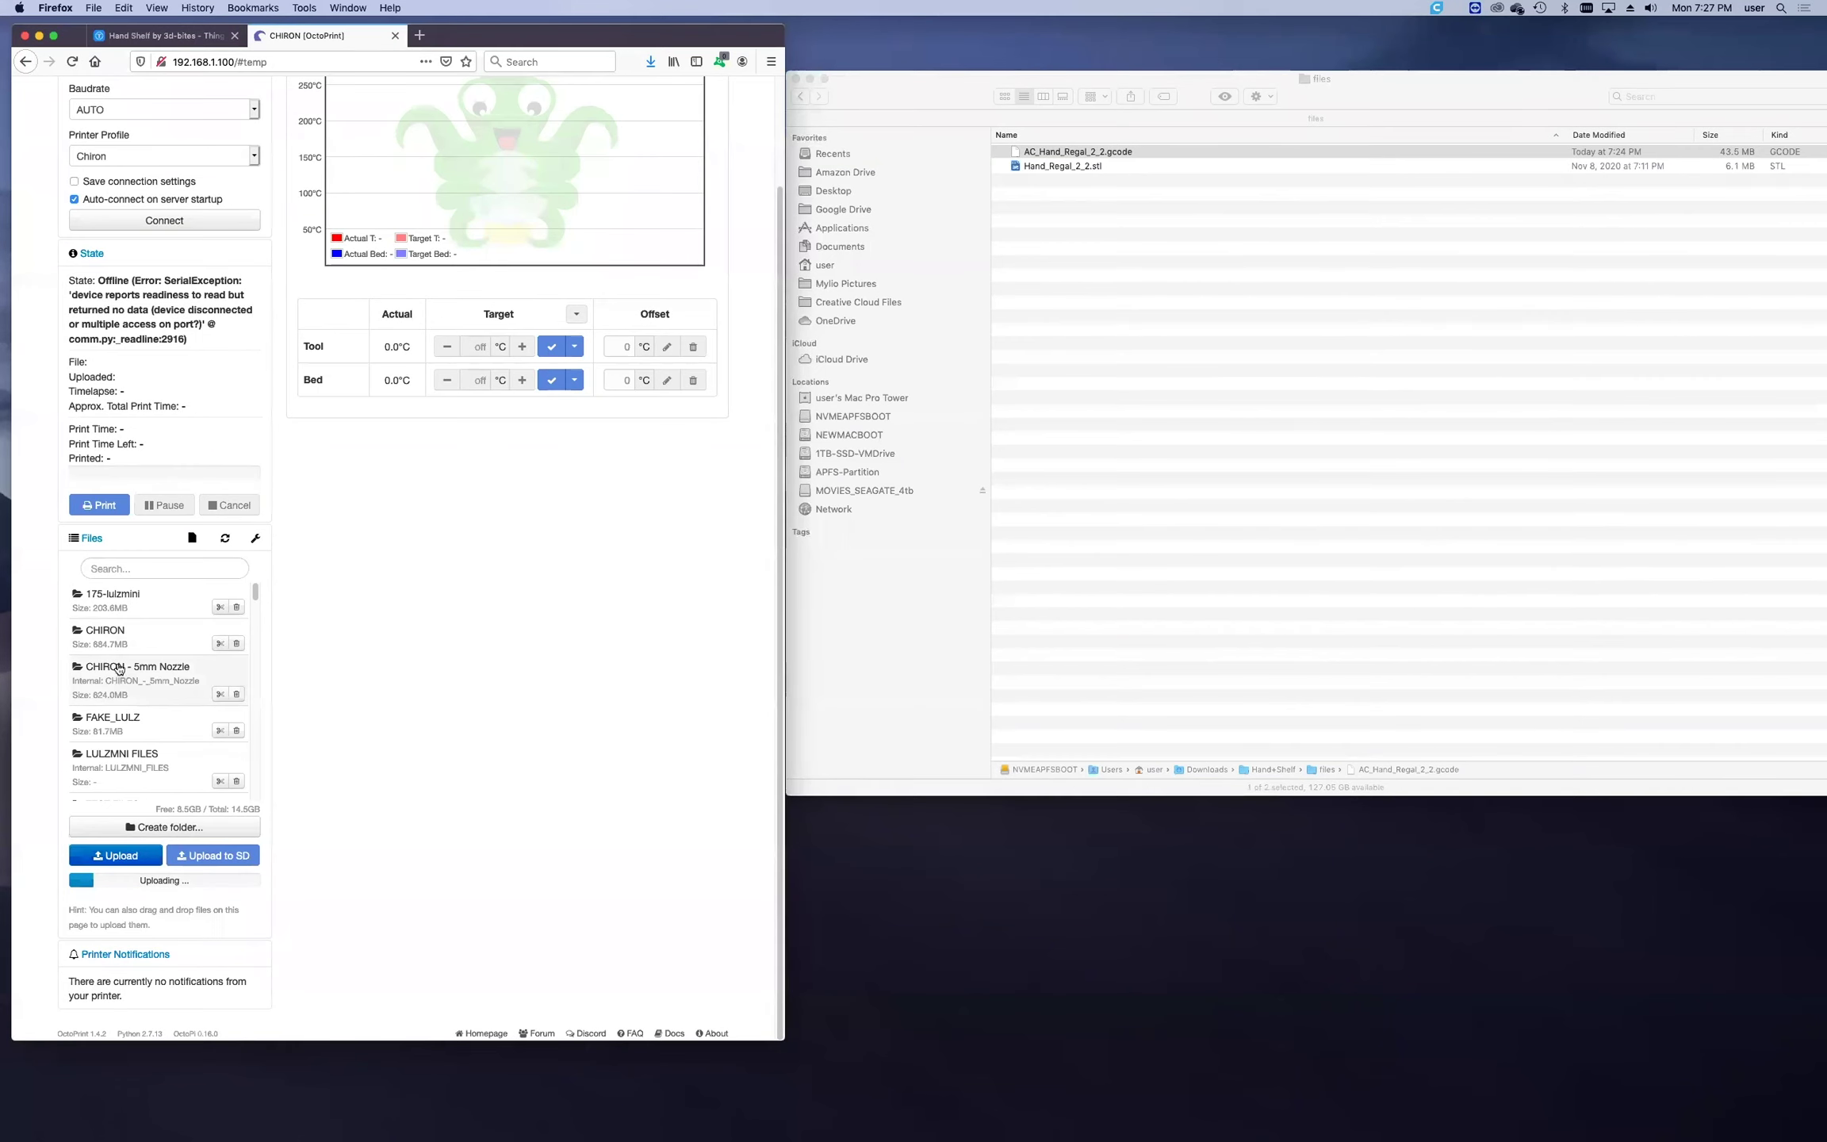
{"action": "left_click", "coordinate": [117, 719]}
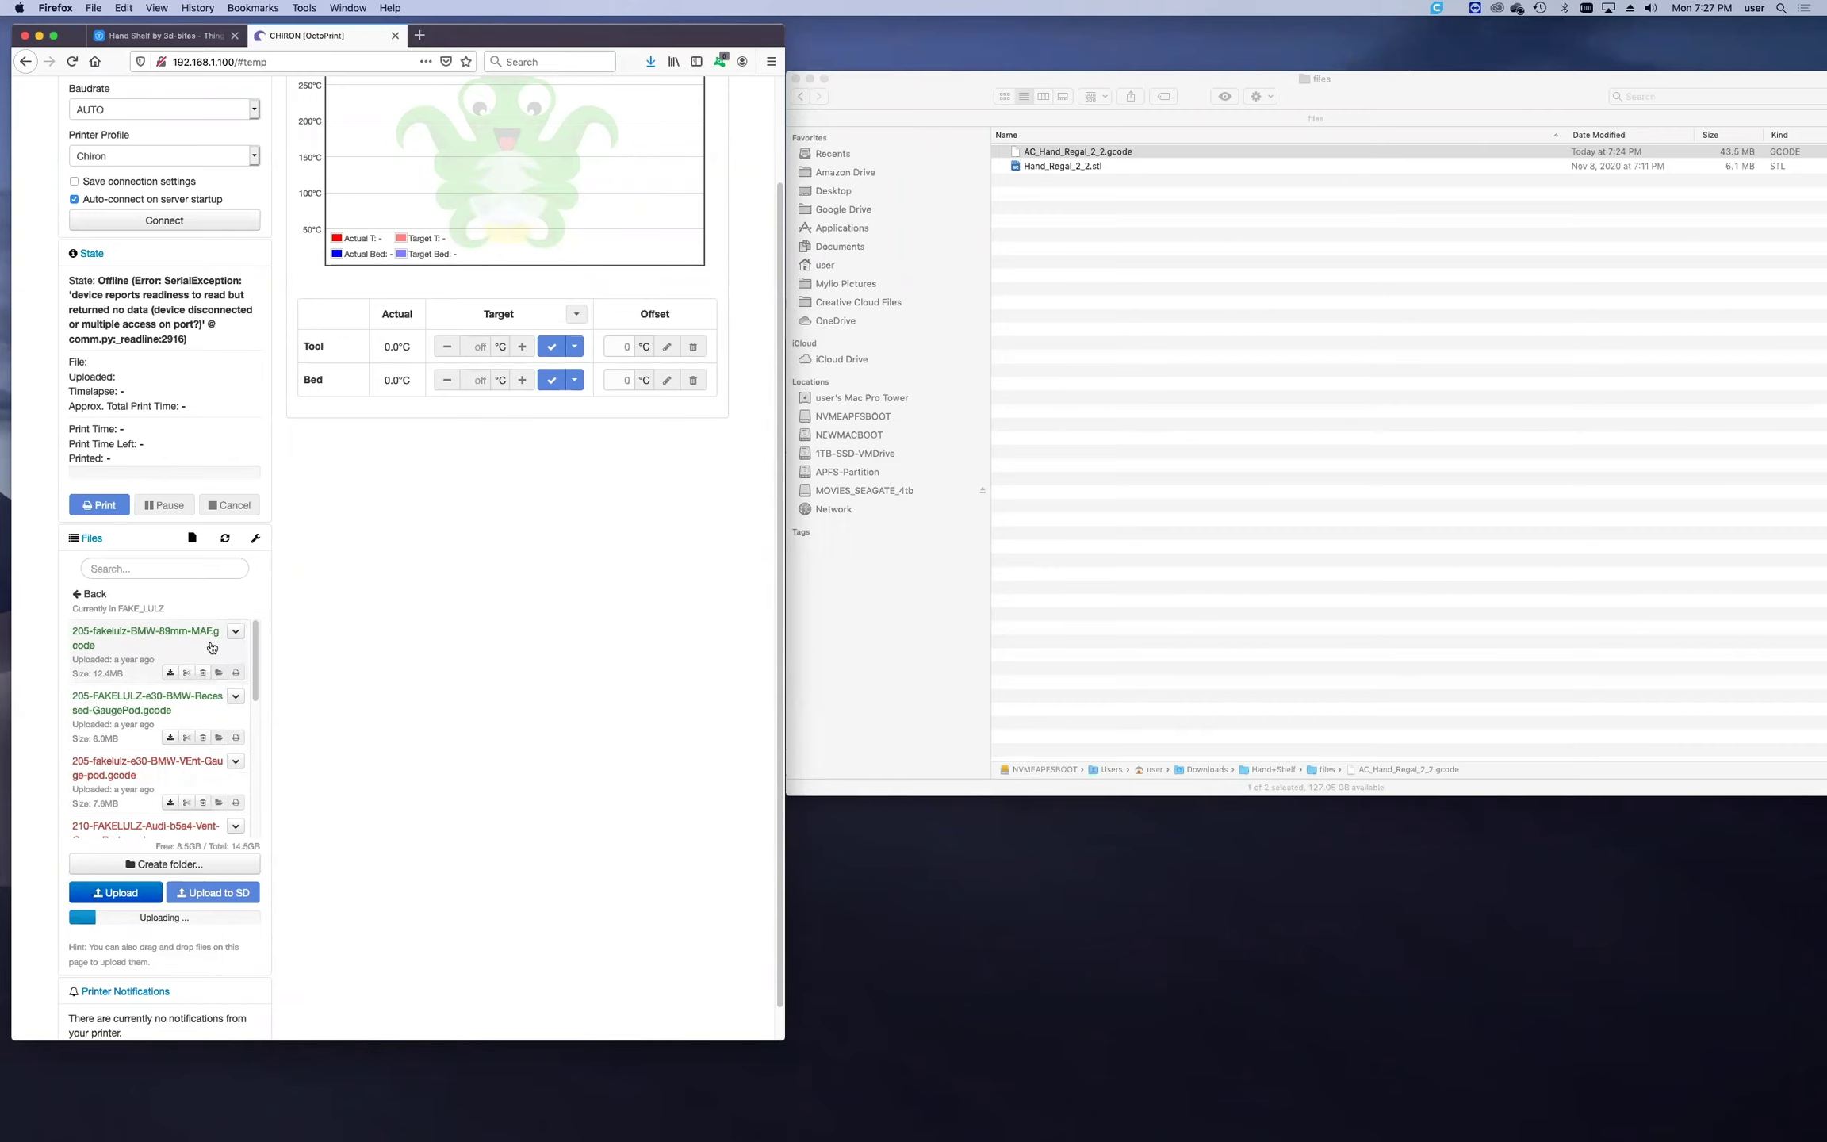
Examine OctoPrint's printer controls, GCode Viewer and Terminal log.
{"action": "scroll", "coordinate": [166, 450], "scroll_direction": "up", "scroll_amount": 3}
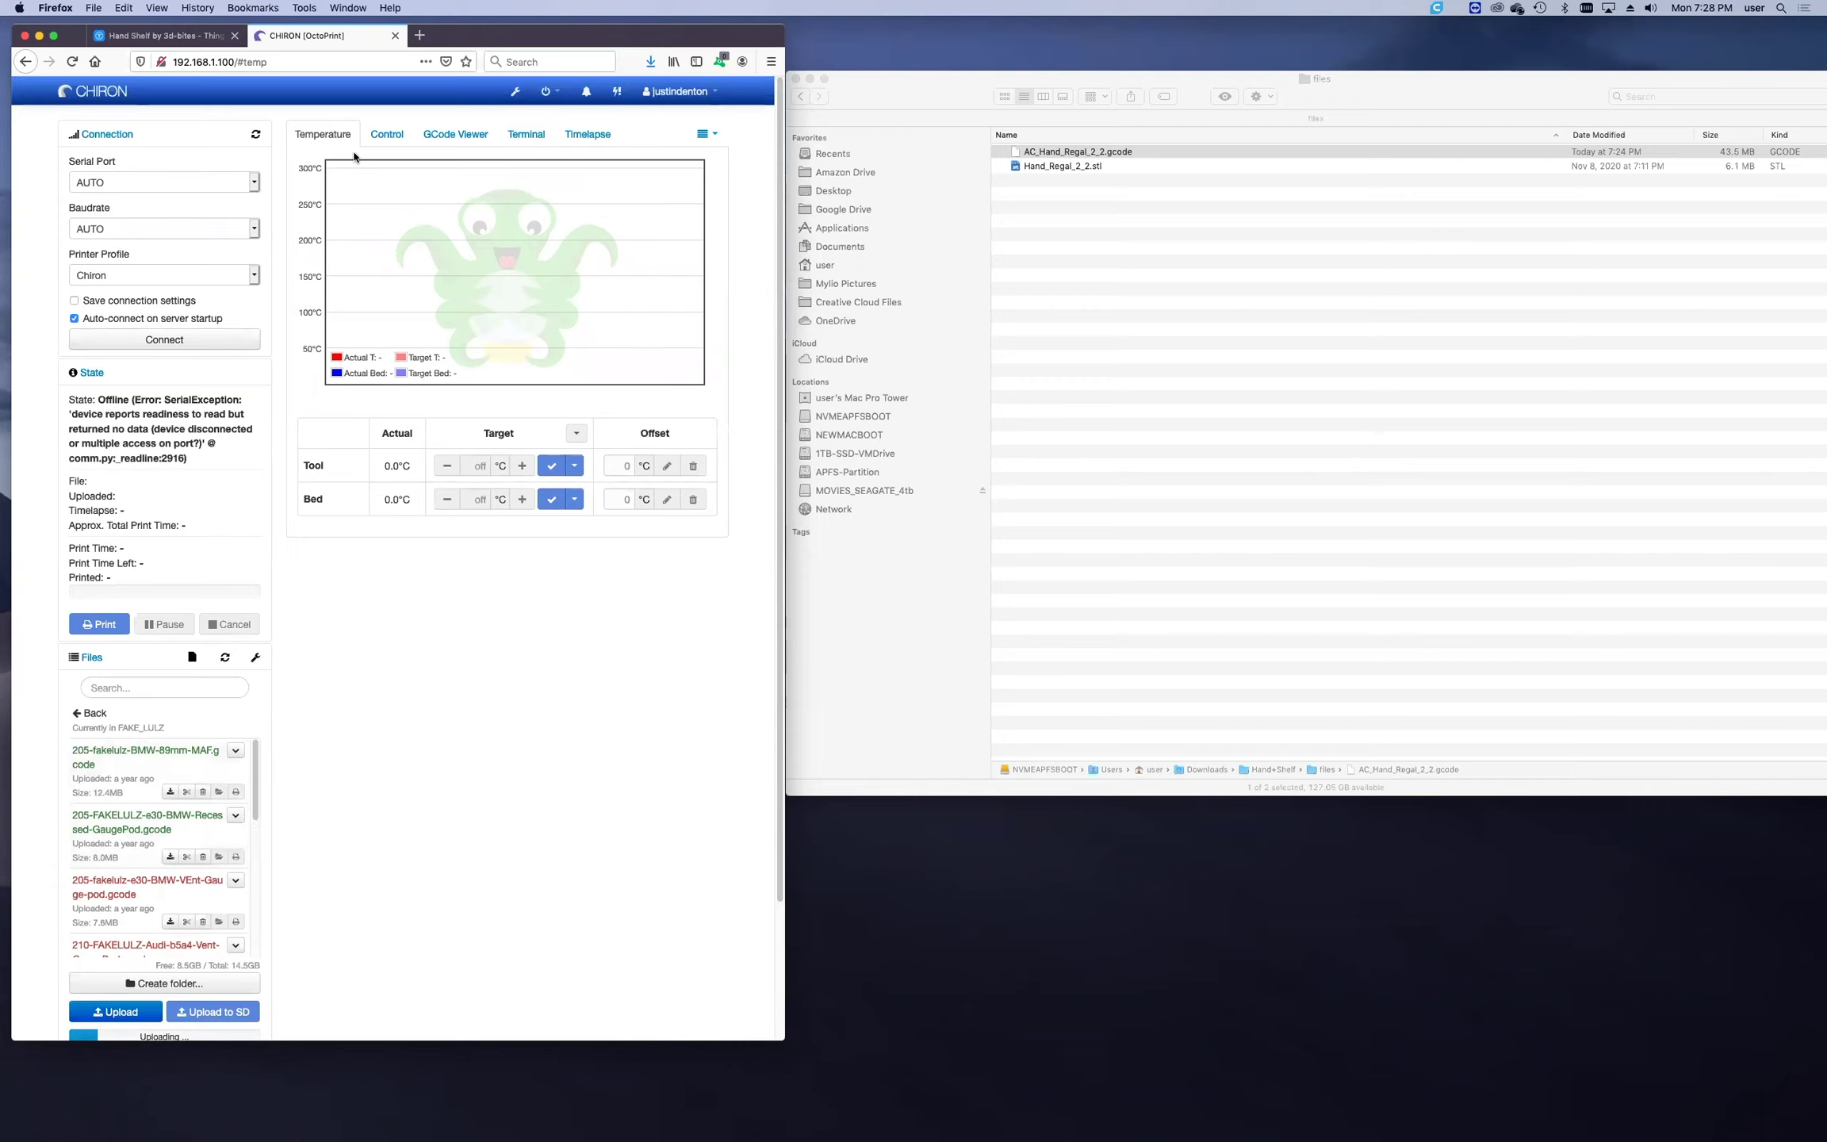
{"action": "left_click", "coordinate": [385, 137]}
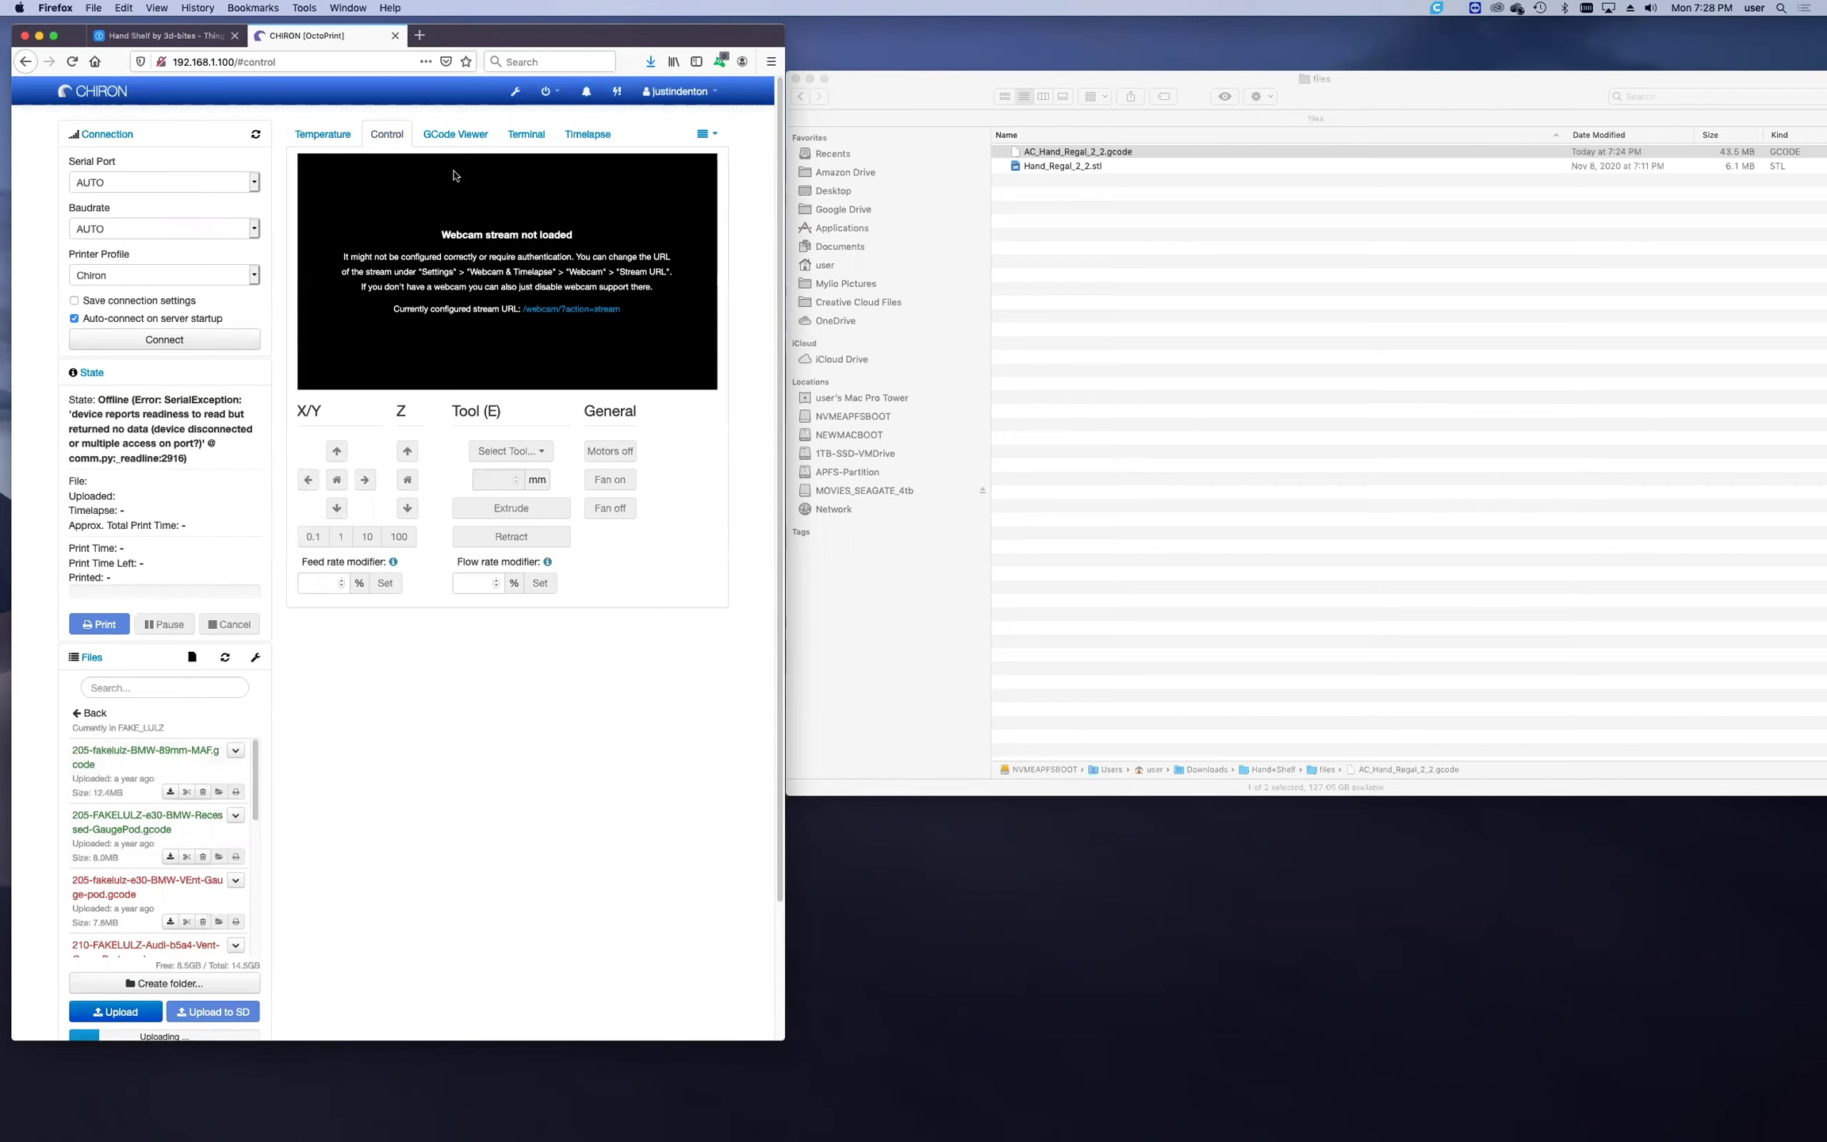
{"action": "left_click", "coordinate": [440, 139]}
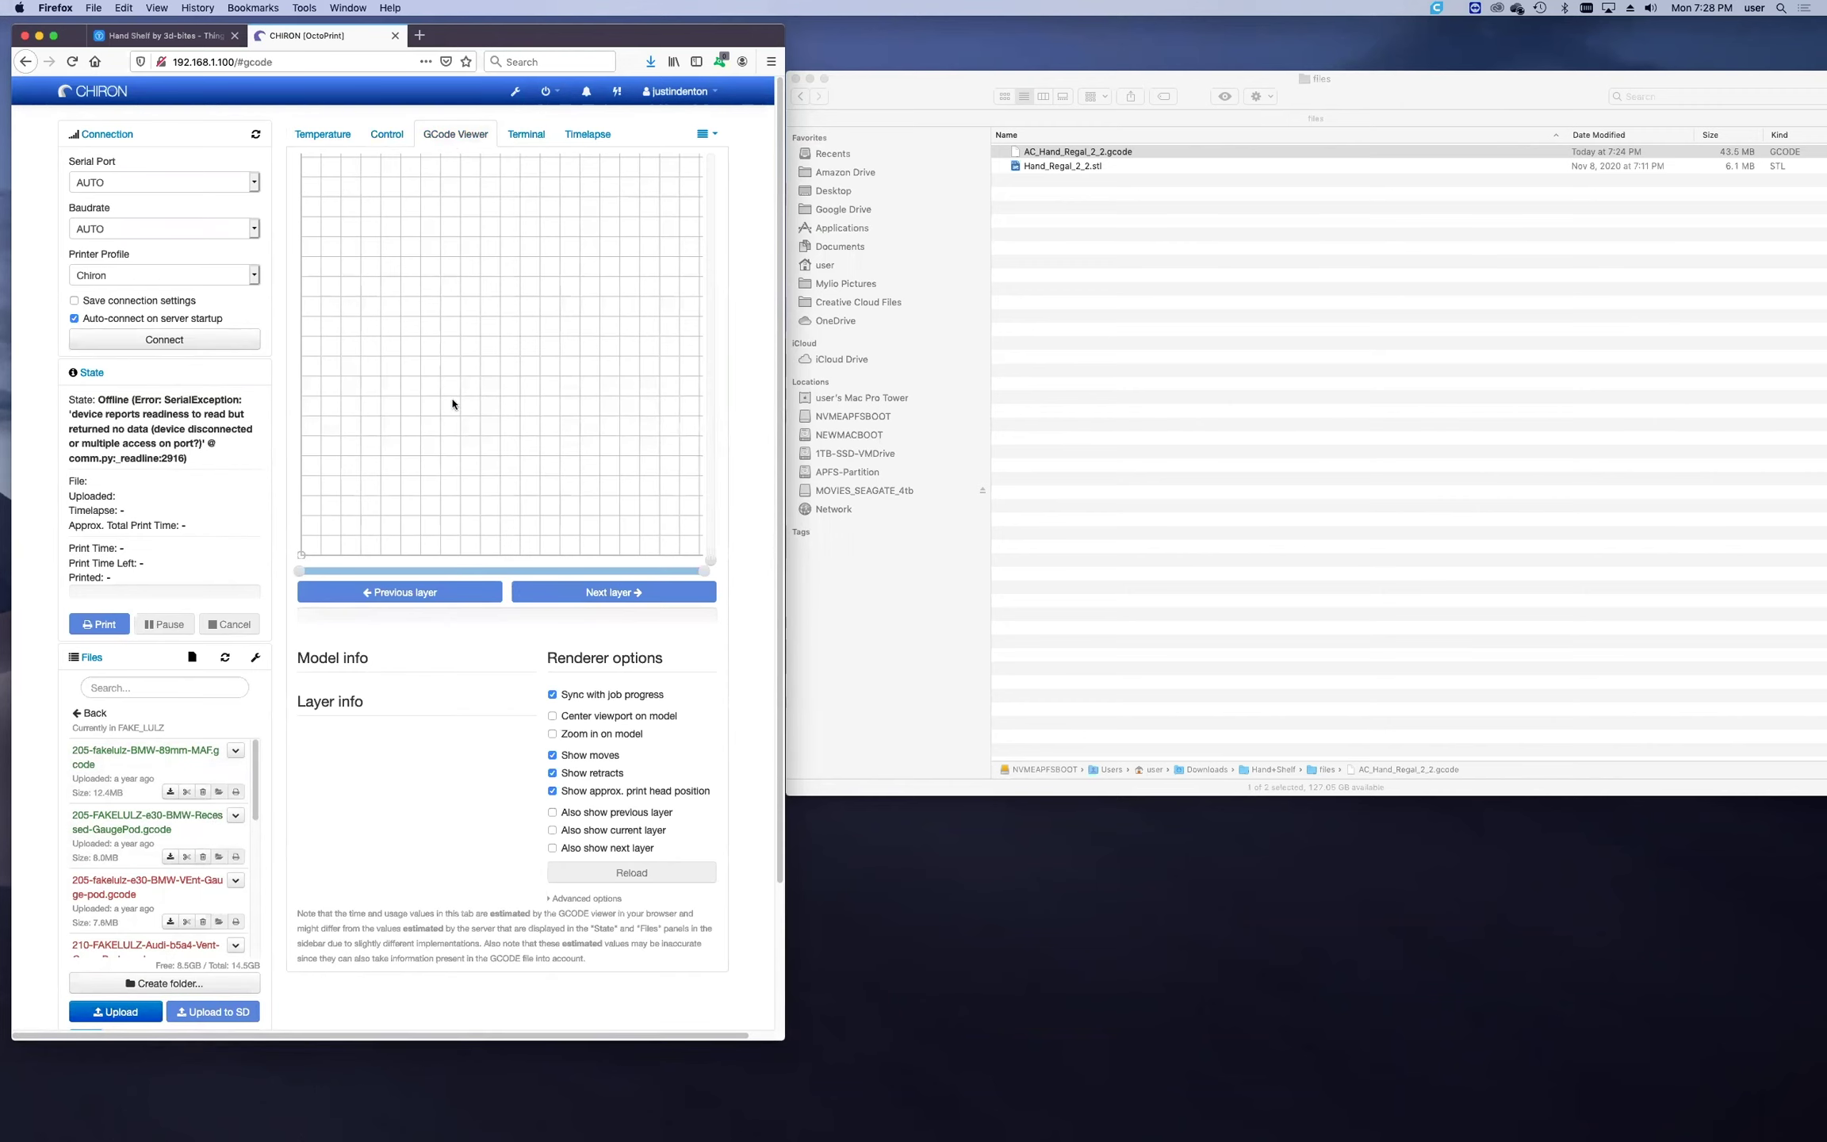
{"action": "left_click", "coordinate": [525, 140]}
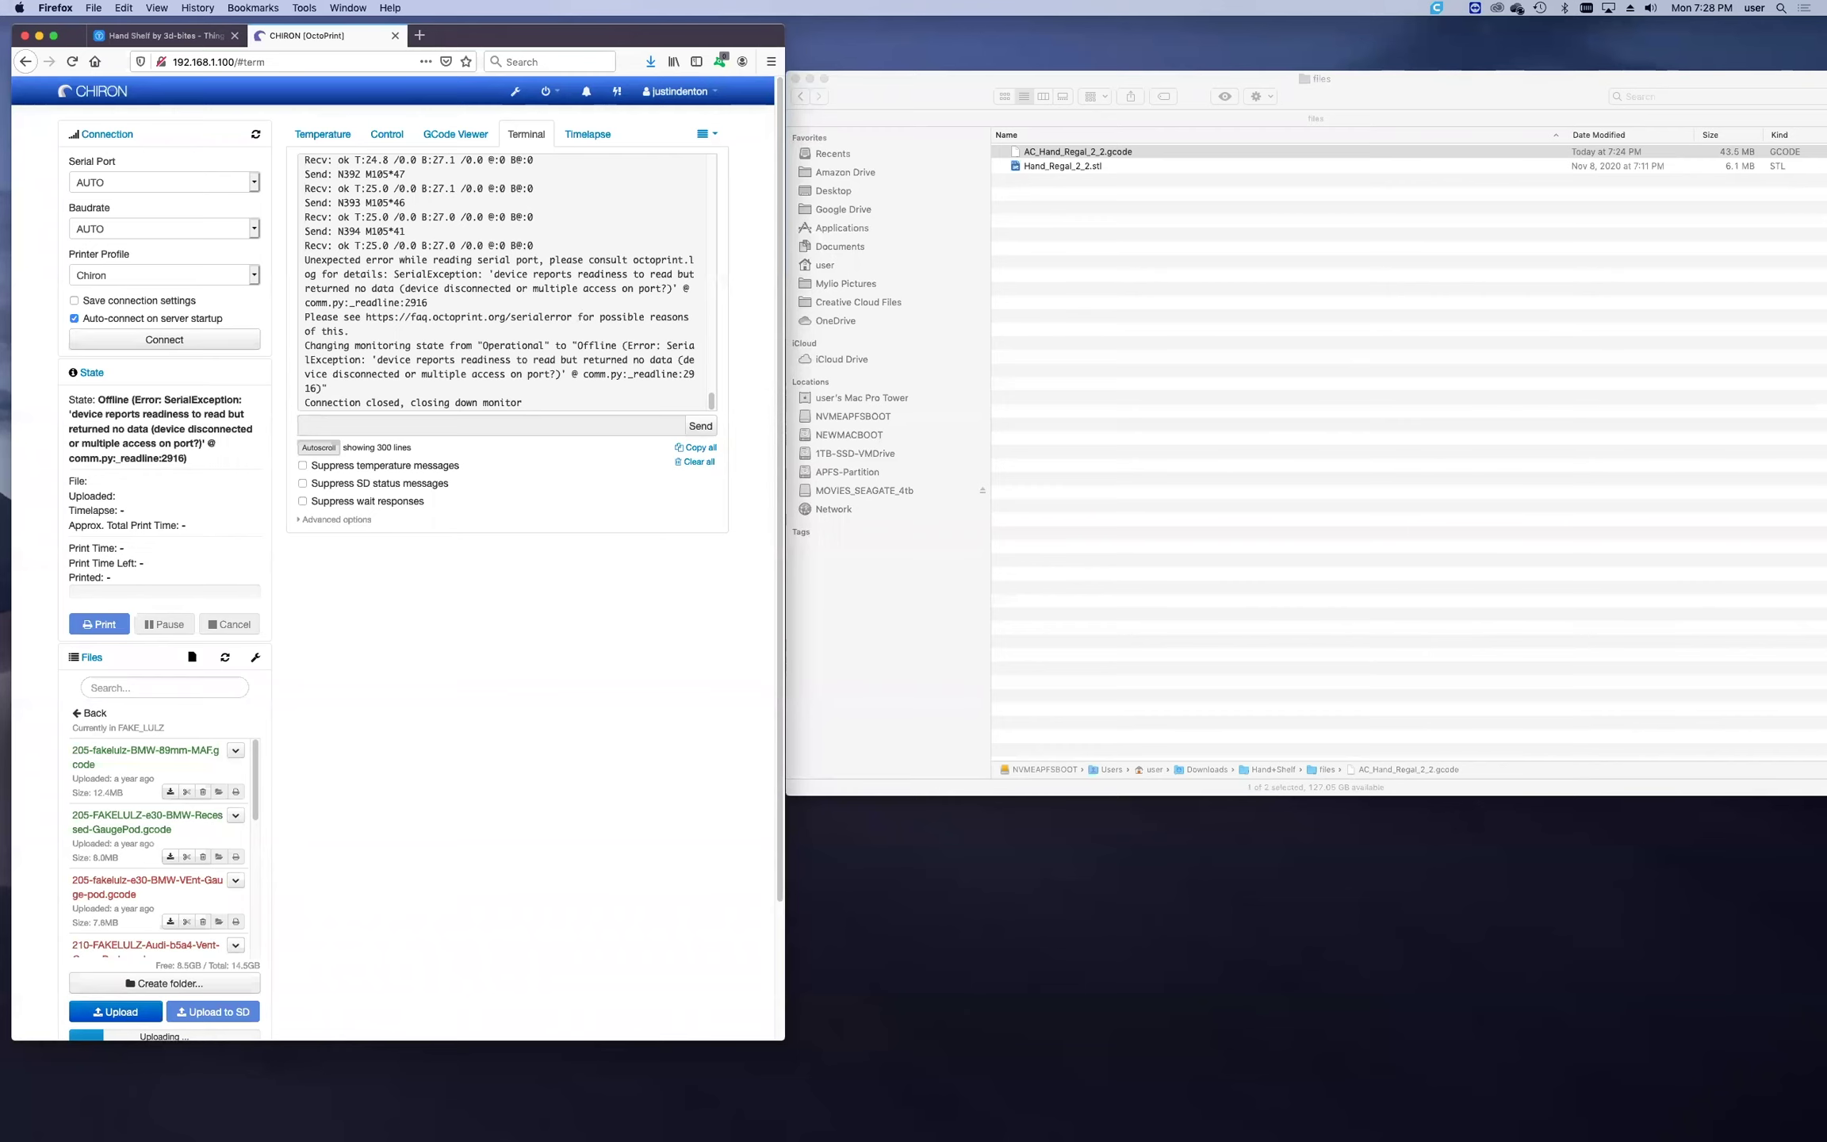
Switch to PowerPoint, start the slide show from the "Let's See it!" slide and advance to "Training / How To's".
{"action": "key", "text": "super+Tab"}
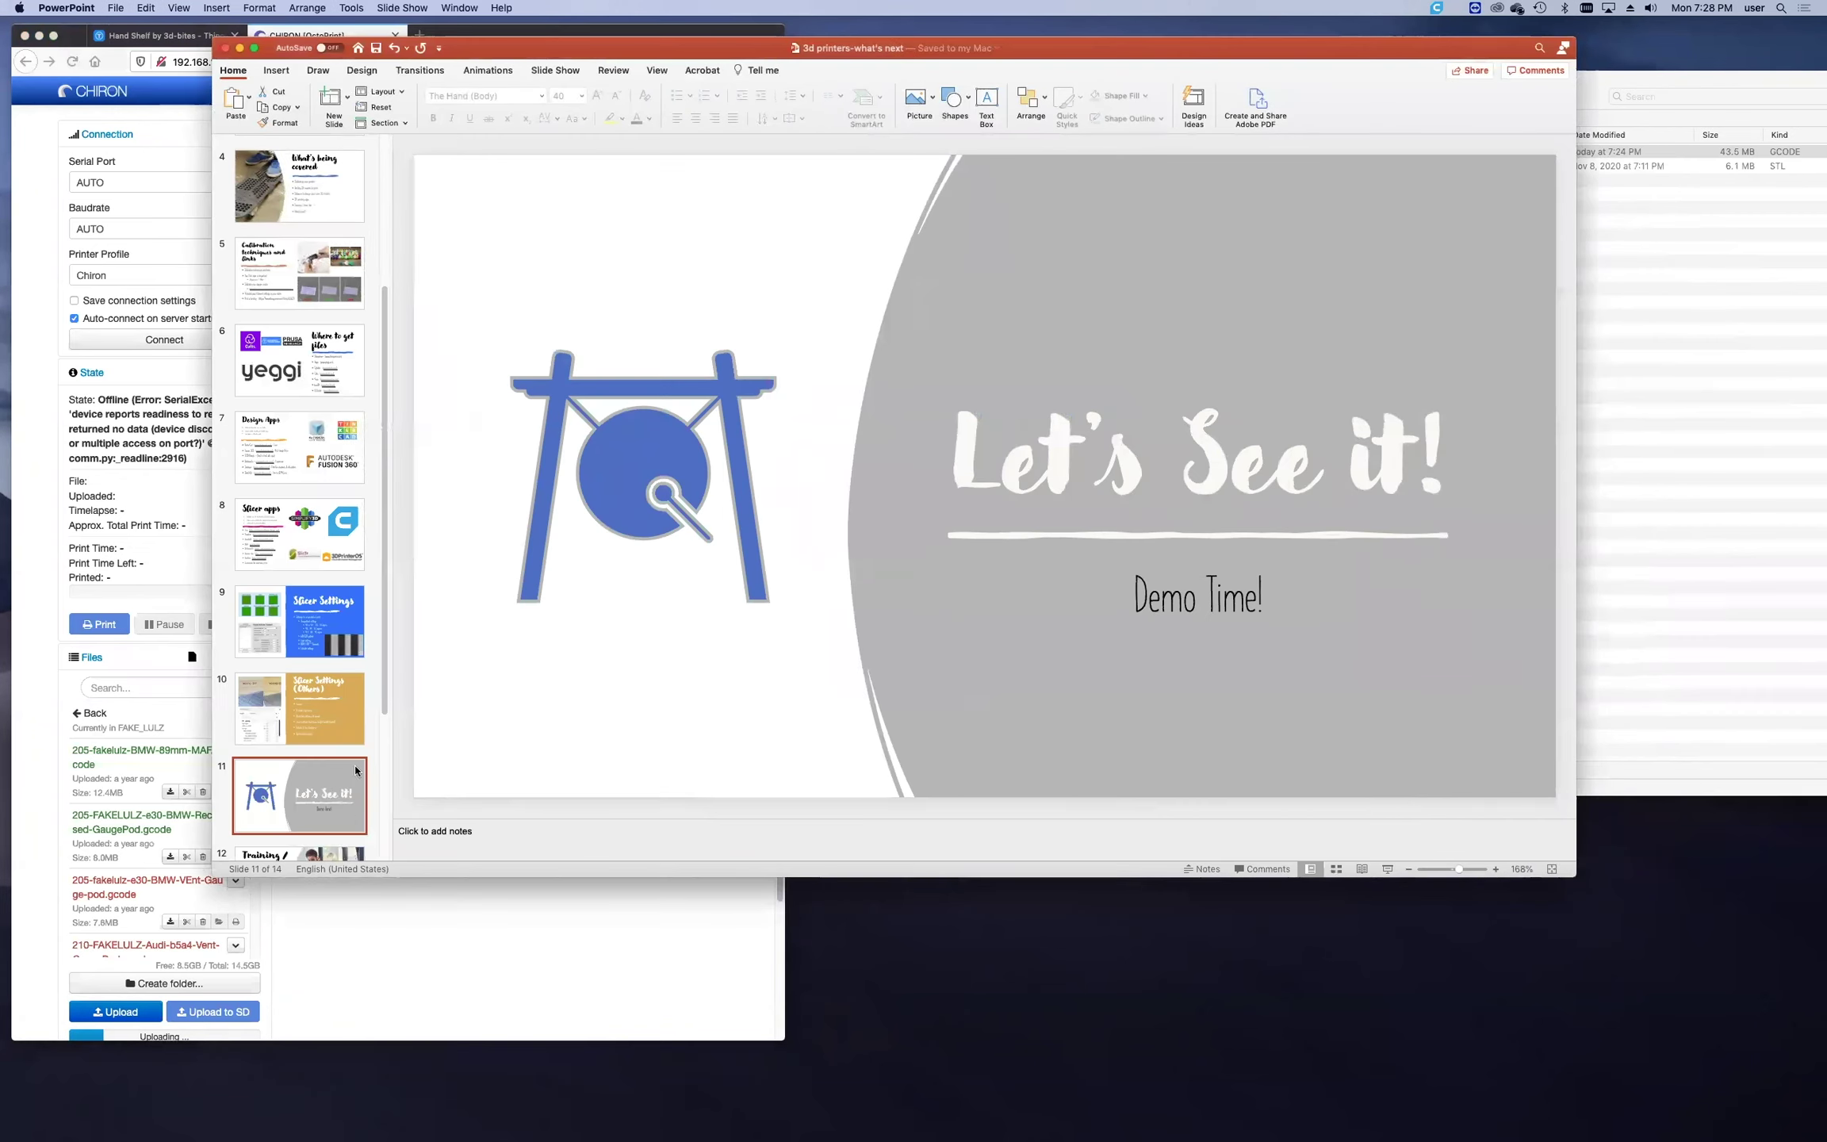
{"action": "left_click", "coordinate": [1386, 870]}
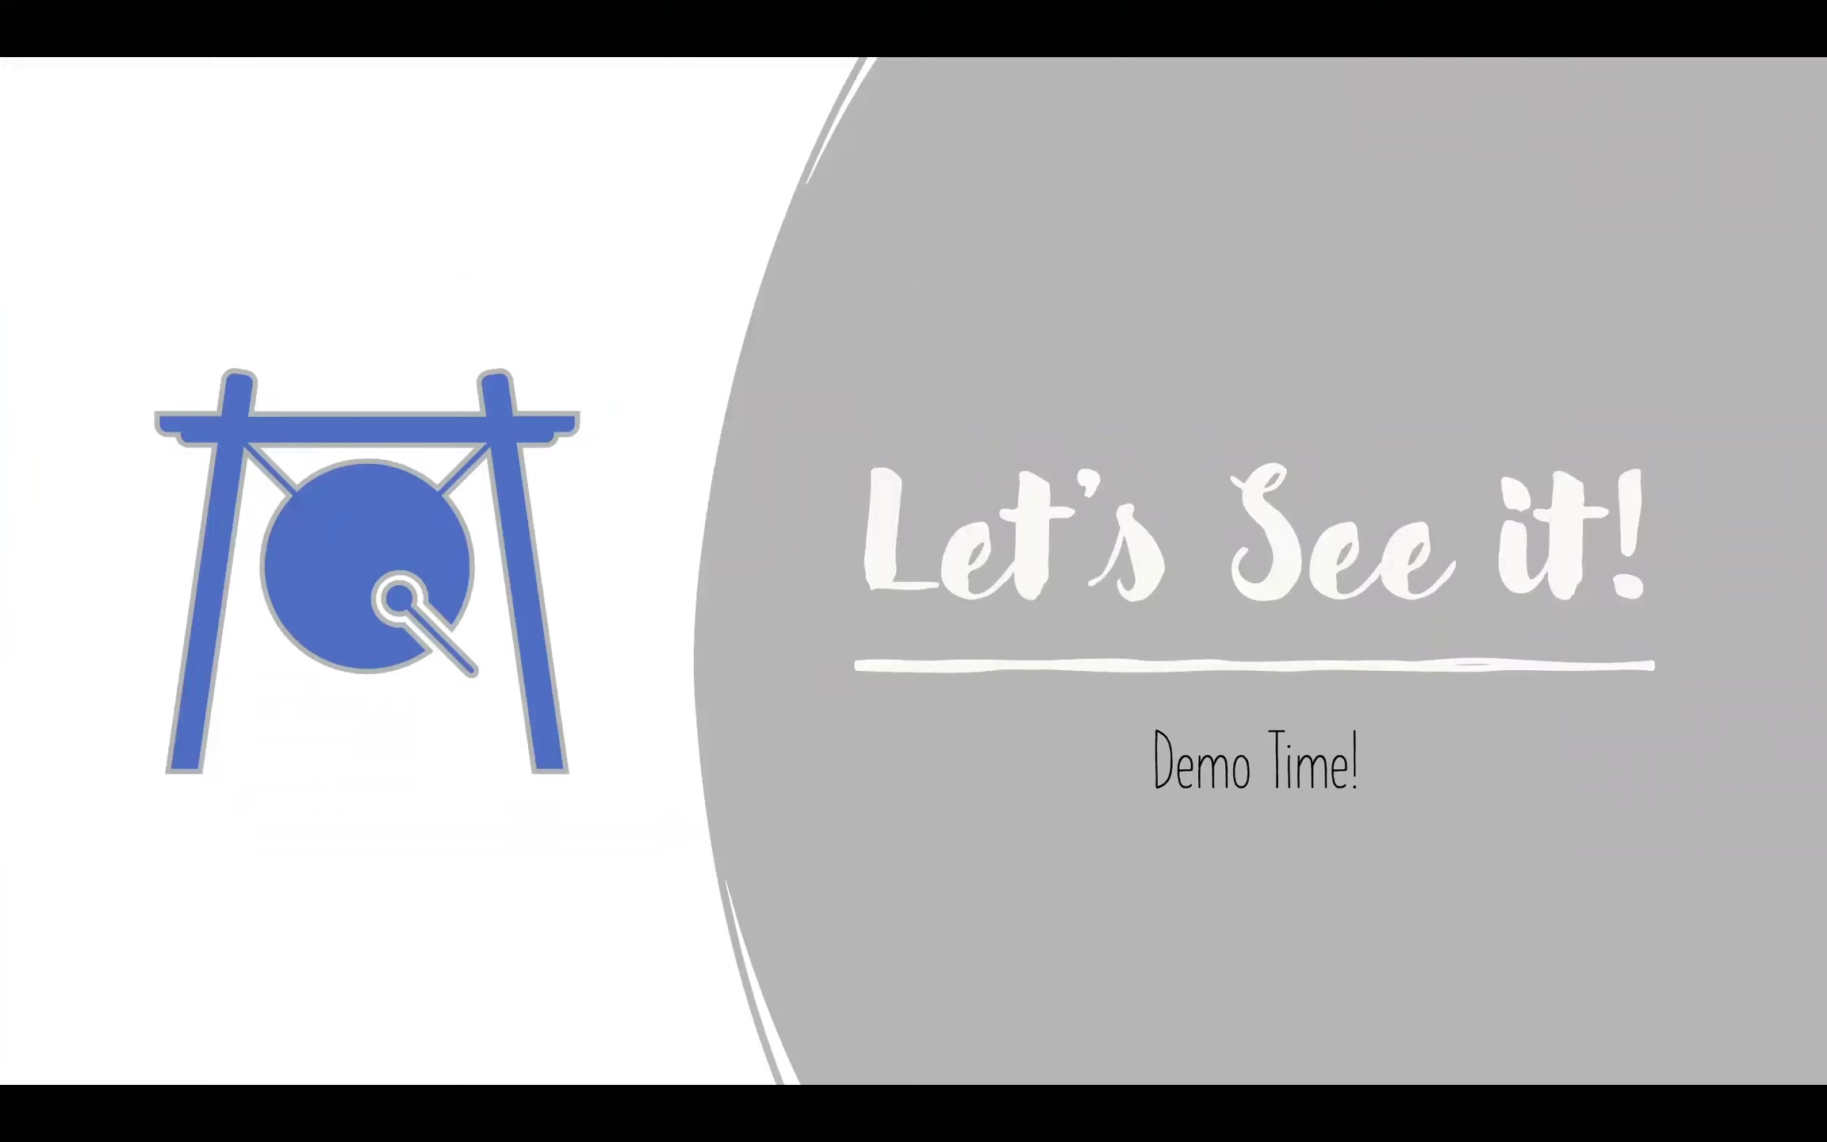
{"action": "key", "text": "Right"}
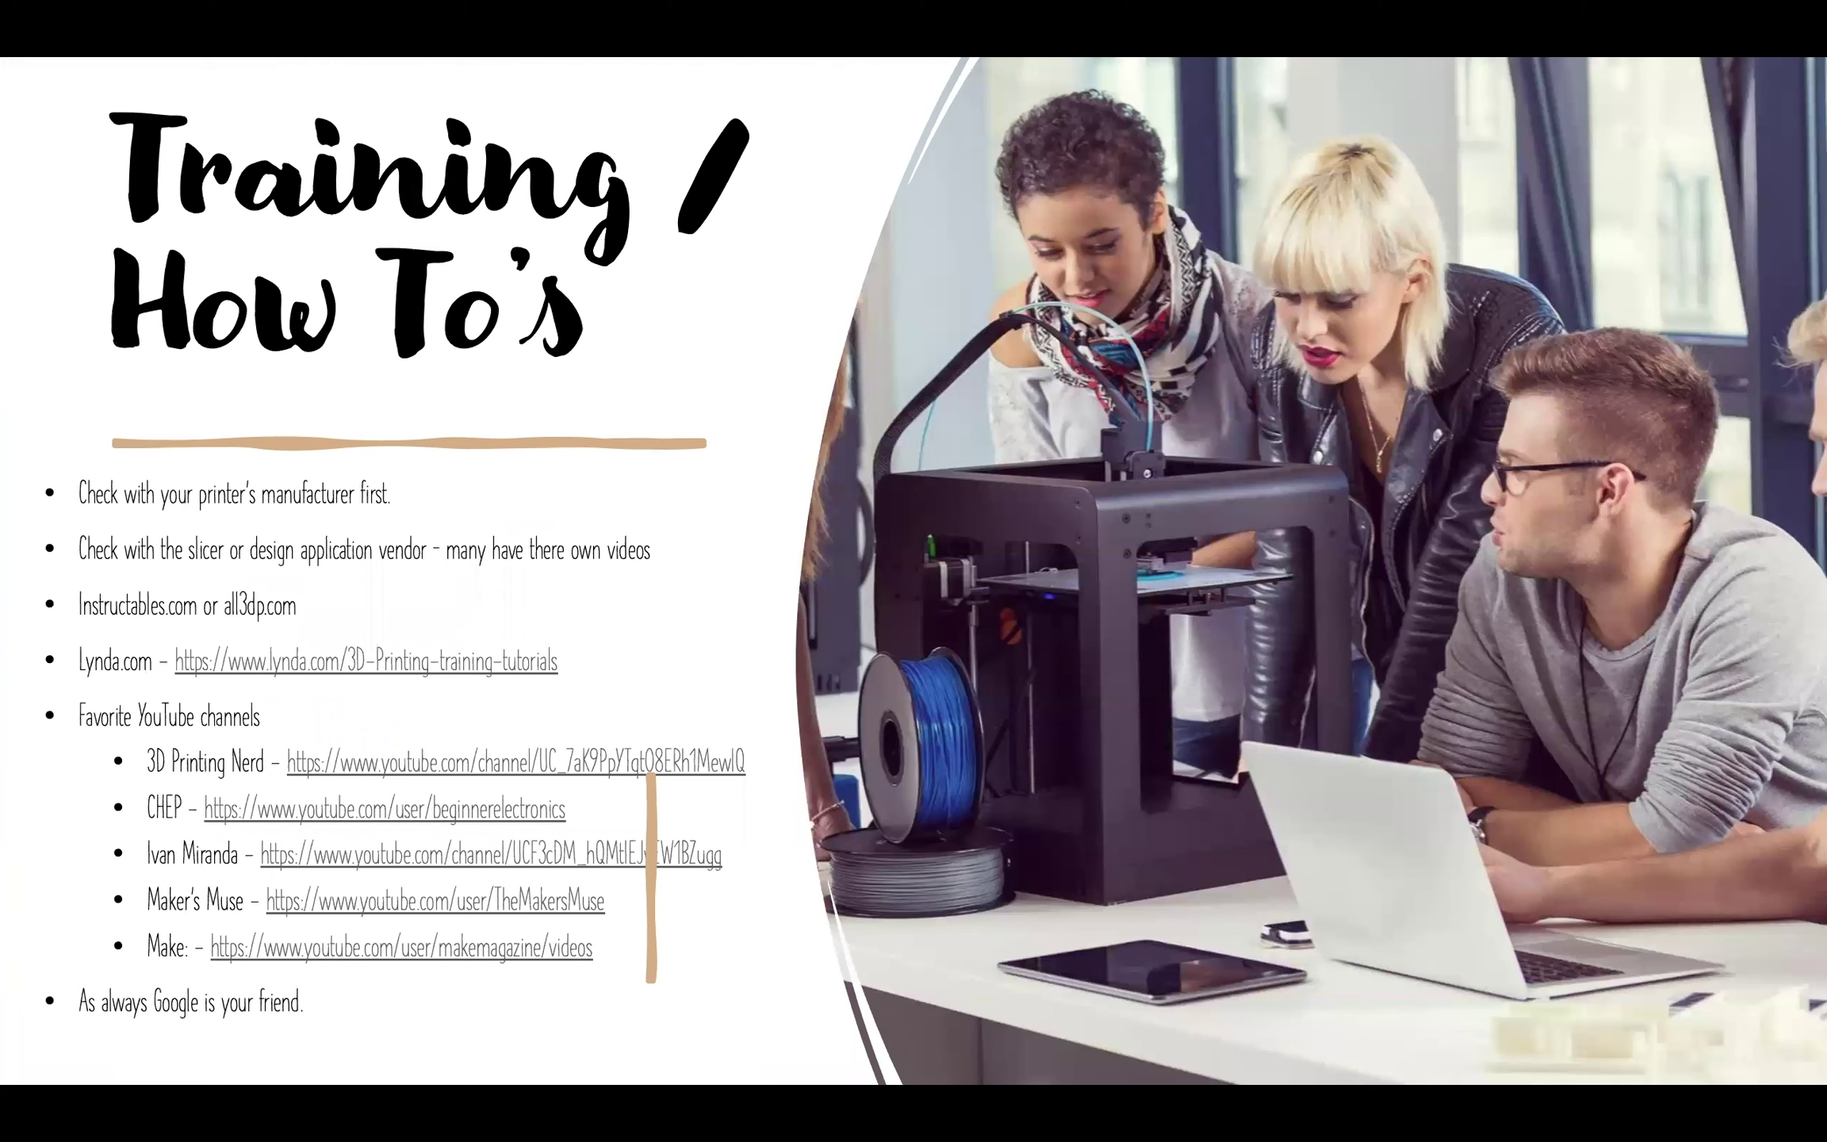